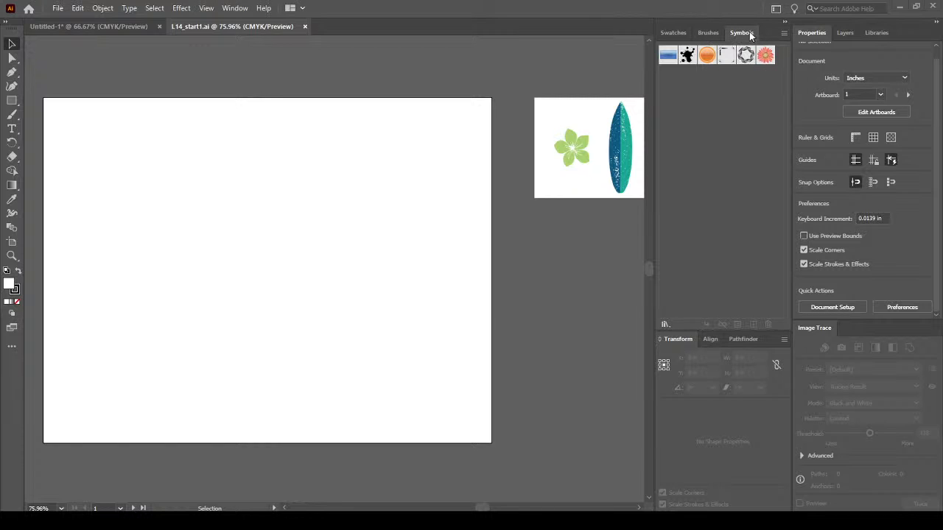
left_click(237, 8)
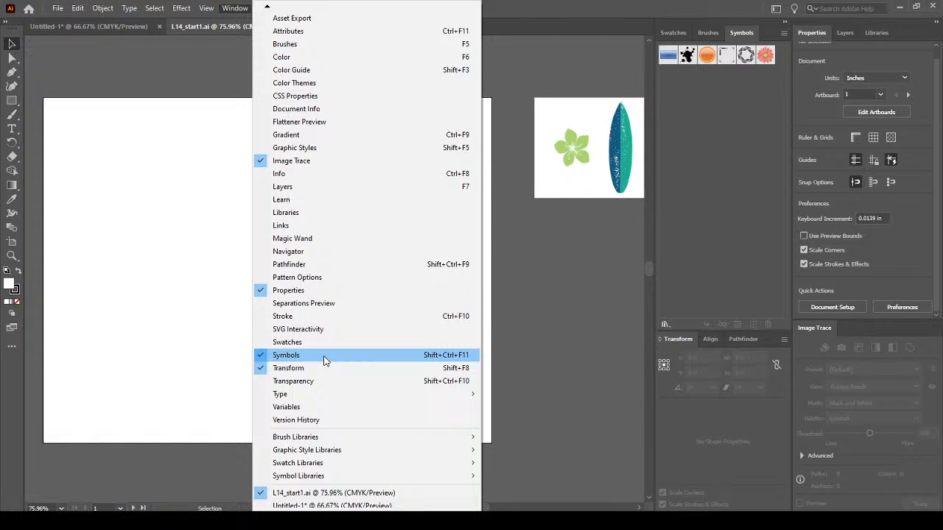
left_click(742, 35)
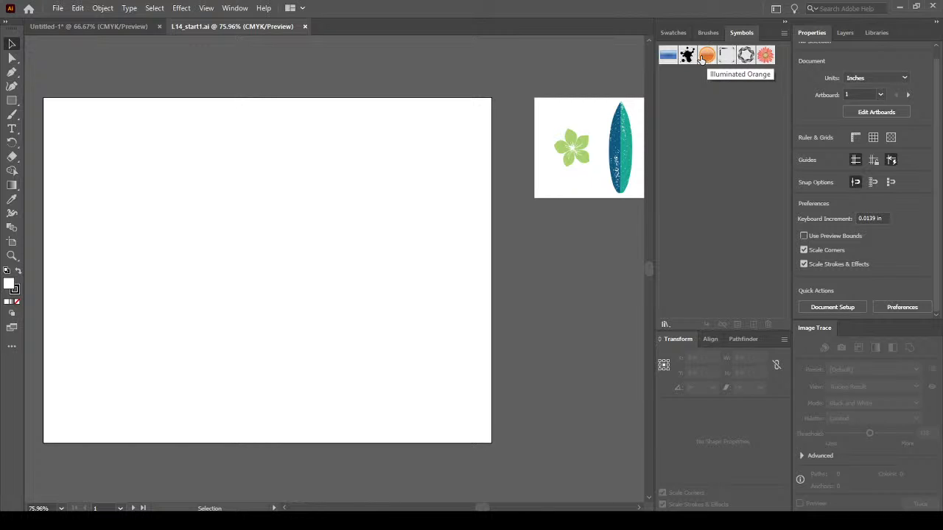
left_click(664, 324)
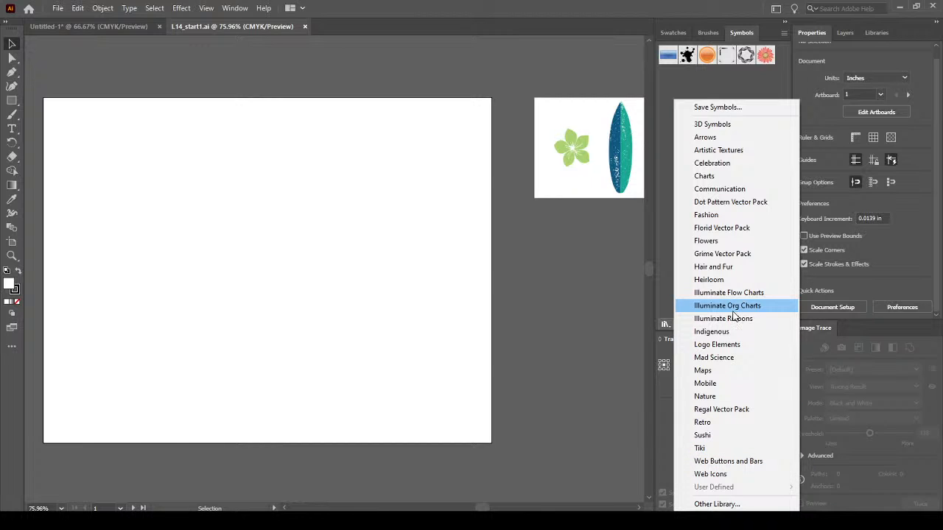
left_click(662, 298)
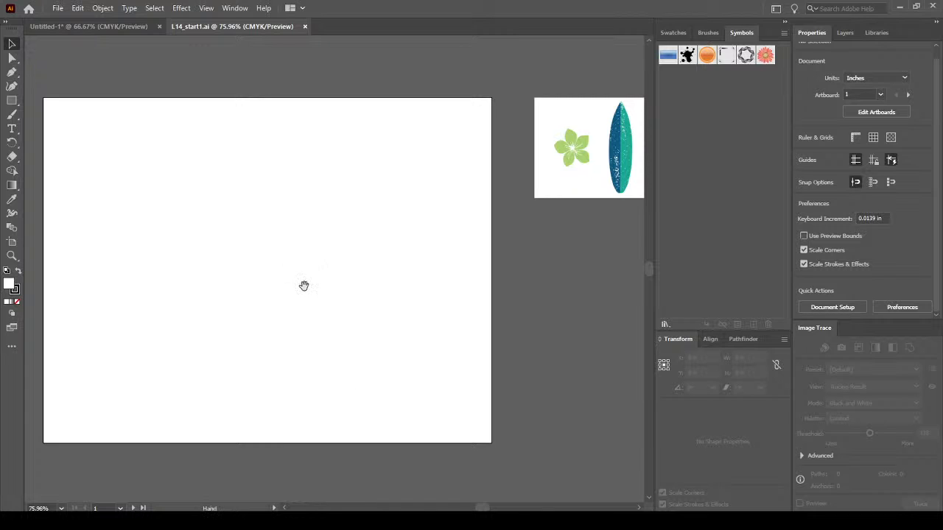
Nudge the green flower to a slightly different position on the small artboard beside the surfboard.
left_click_drag(305, 285, 353, 288)
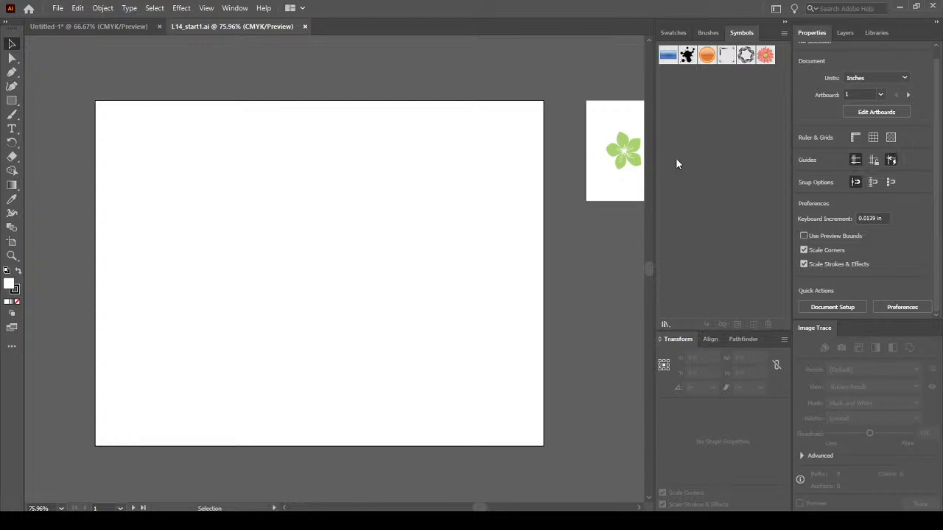
mouse_move(625, 154)
left_mouse_down()
mouse_move(618, 149)
mouse_move(624, 157)
mouse_move(631, 145)
mouse_move(619, 158)
mouse_move(614, 144)
mouse_move(629, 153)
left_mouse_up()
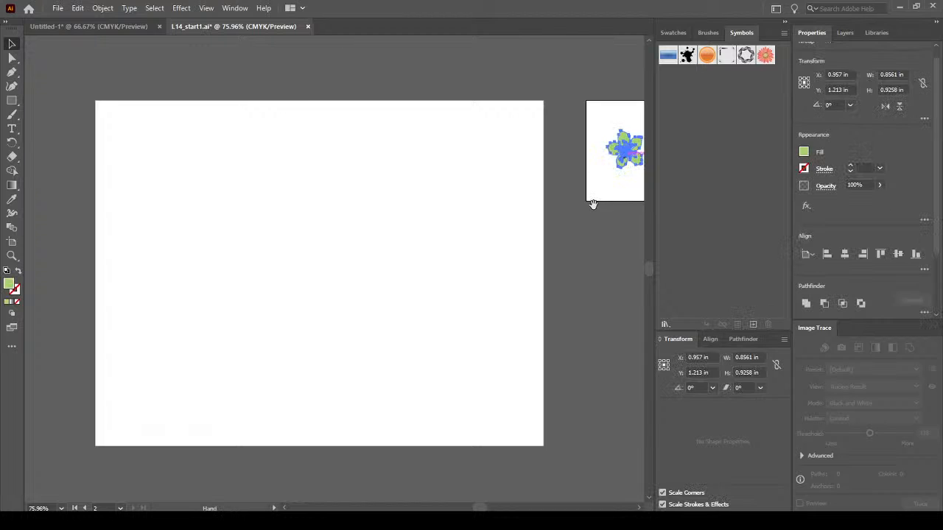
left_click_drag(593, 204, 451, 216)
mouse_move(482, 165)
left_mouse_down()
mouse_move(463, 173)
mouse_move(486, 166)
mouse_move(471, 169)
mouse_move(479, 173)
left_mouse_up()
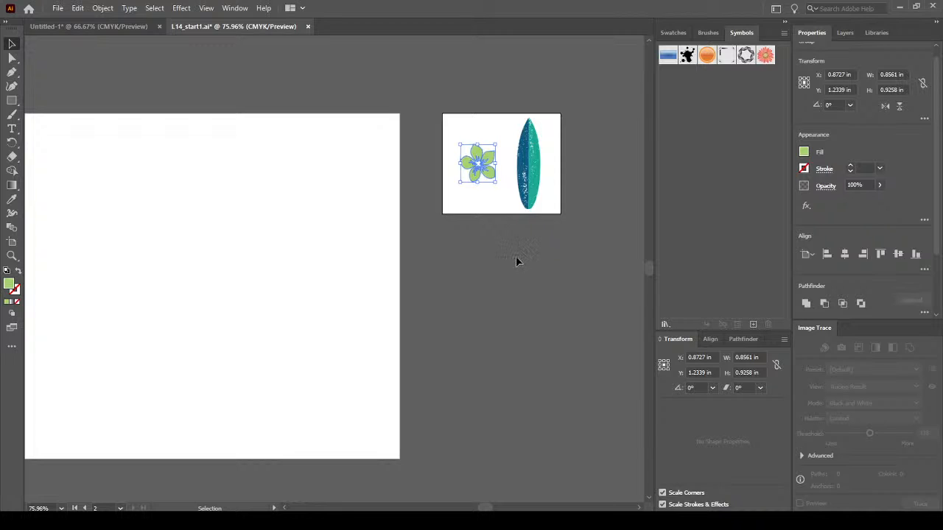
left_click_drag(478, 271, 598, 272)
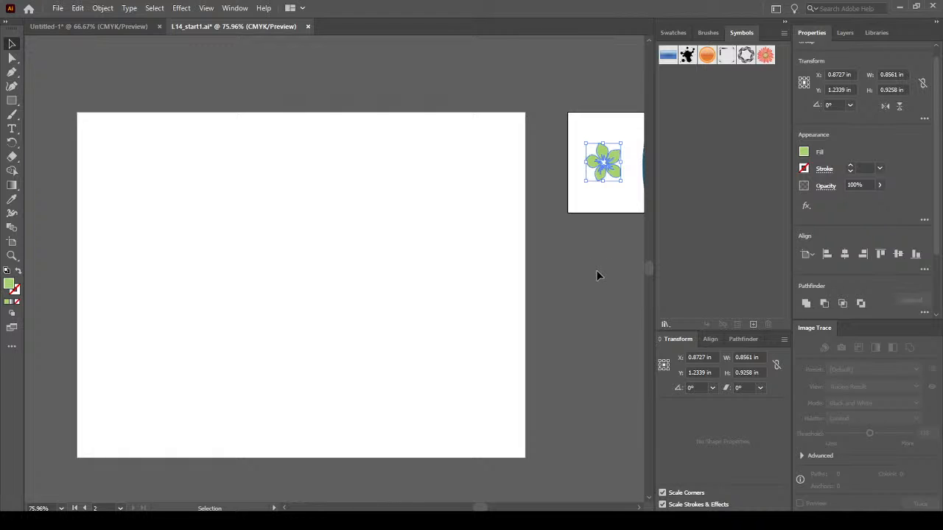
Turn off Smart Guides and shift the green flower slightly downward on the small artboard.
left_click(483, 77)
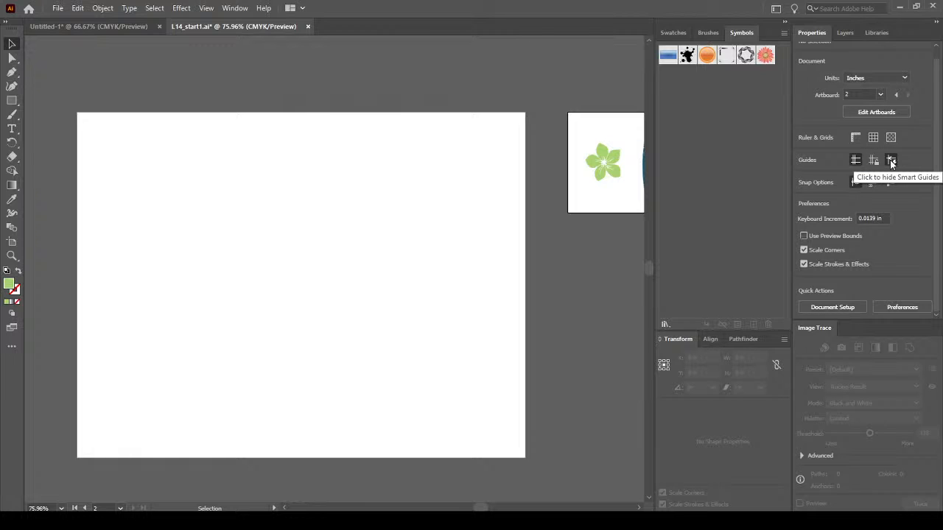
left_click(891, 161)
mouse_move(613, 174)
left_mouse_down()
mouse_move(606, 177)
mouse_move(609, 162)
mouse_move(604, 175)
mouse_move(616, 178)
left_mouse_up()
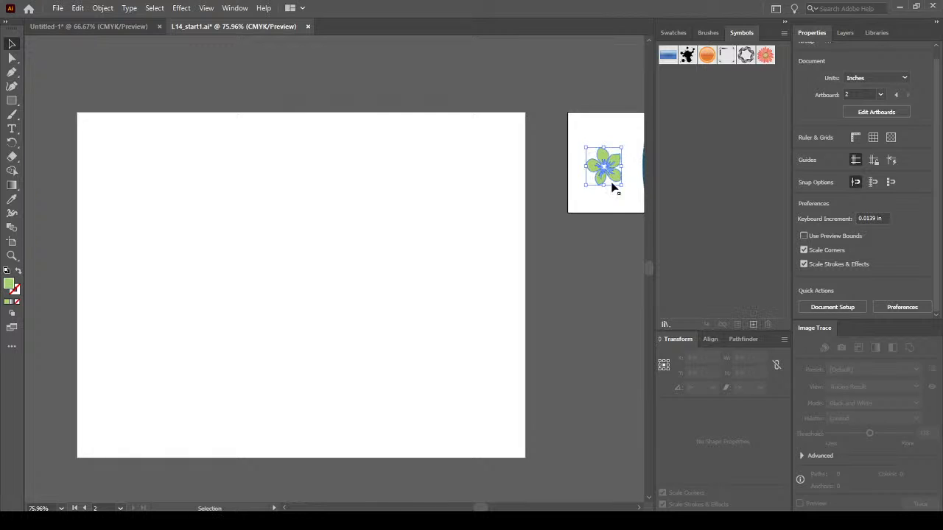
left_click(568, 288)
left_click_drag(568, 288, 596, 274)
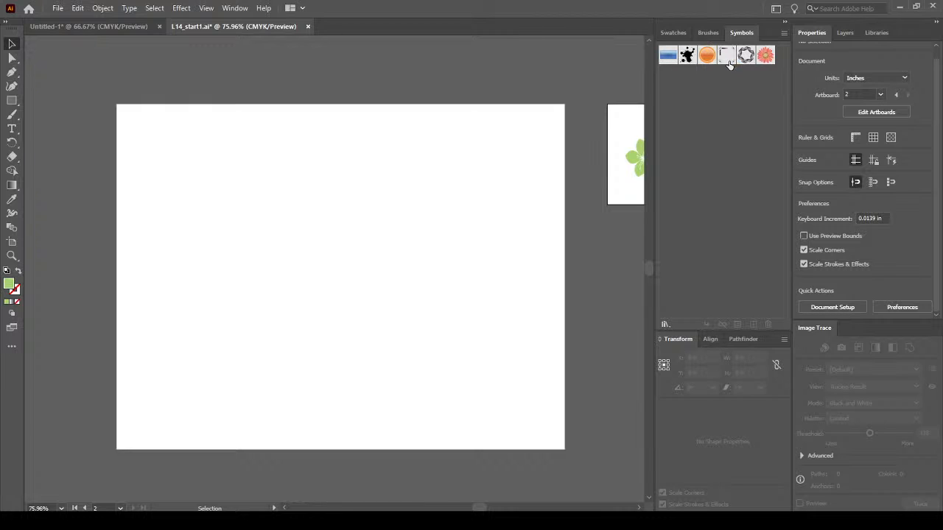
Open the Tiki symbol library, move it away from the document's symbols, and enlarge it.
left_click(666, 325)
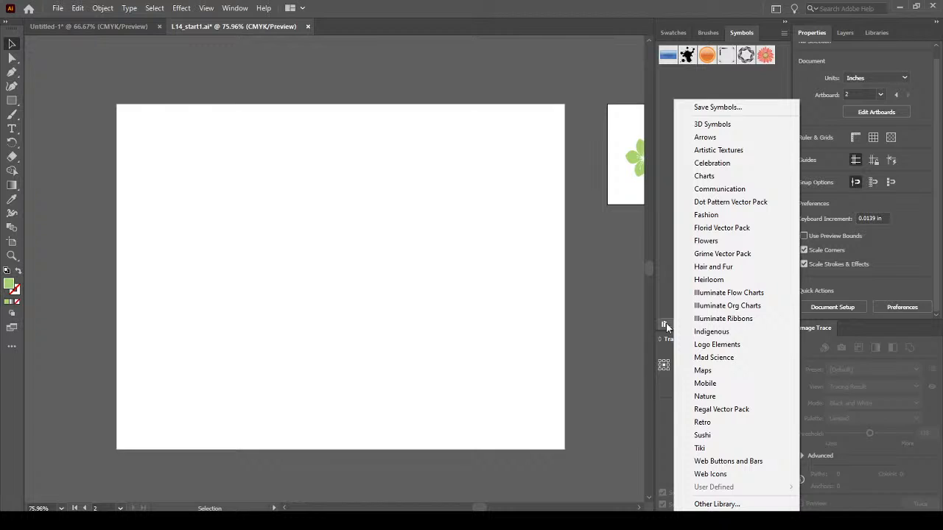
left_click(719, 451)
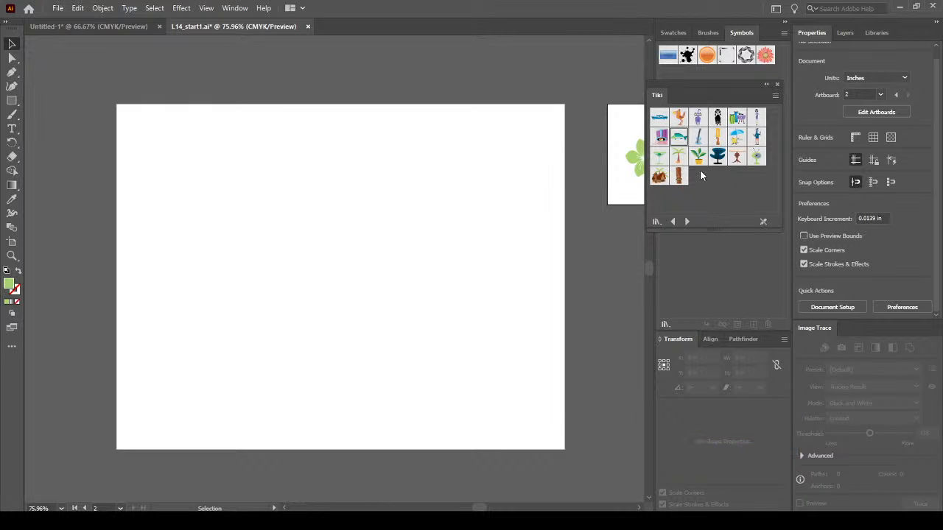
left_click_drag(707, 90, 666, 151)
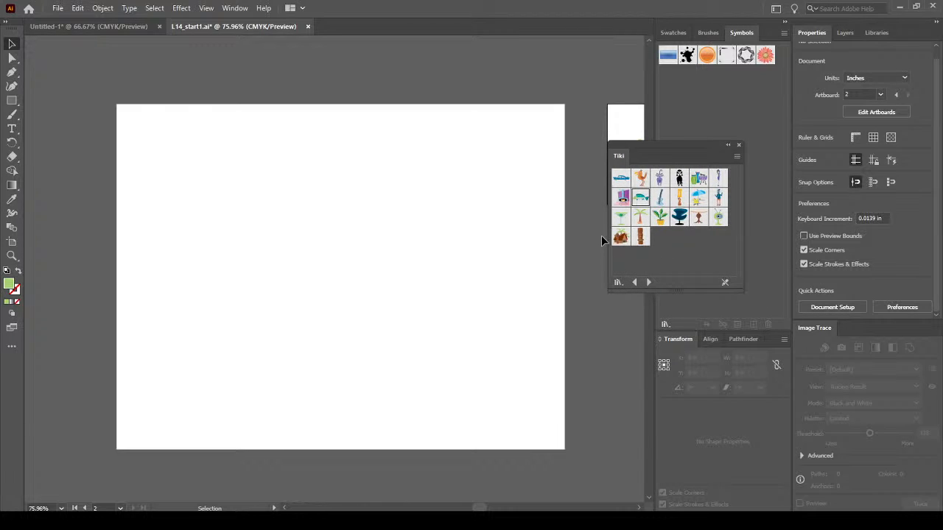
left_click_drag(739, 290, 771, 324)
Display the Tiki symbols in Large List View and return them to Thumbnail View.
left_click(765, 156)
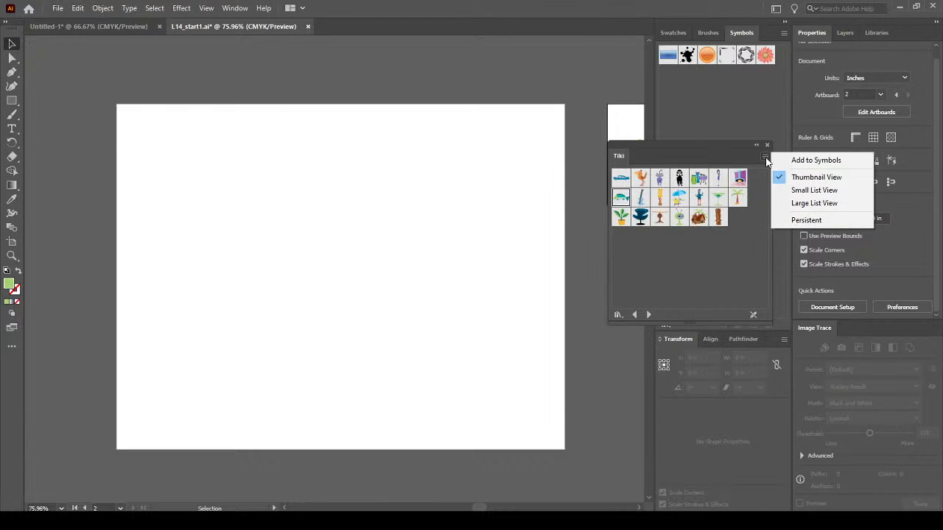
left_click(811, 203)
left_click(765, 156)
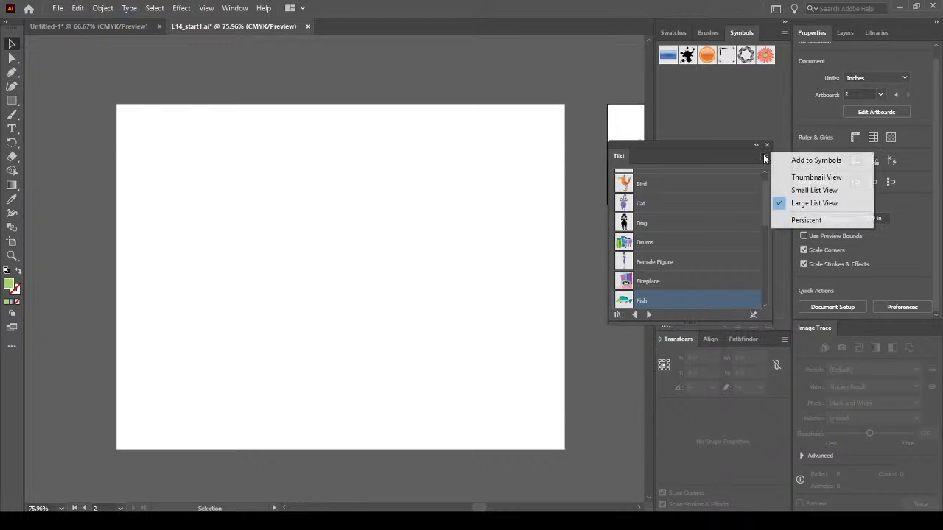
left_click(809, 178)
left_click(767, 156)
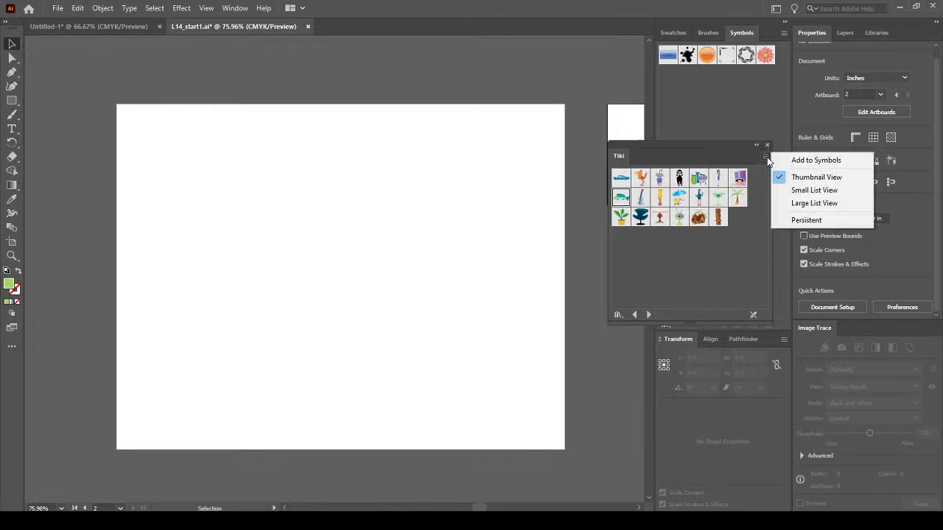
left_click(729, 242)
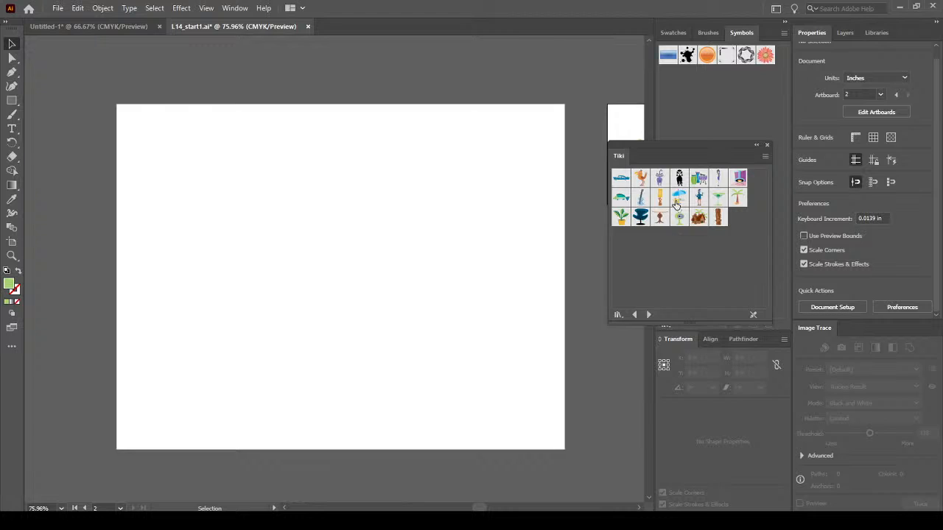
Place the Fish symbol from the Tiki library on the large artboard, left of its center.
right_click(617, 157)
left_click(694, 280)
left_click(623, 200)
left_click_drag(623, 200, 264, 255)
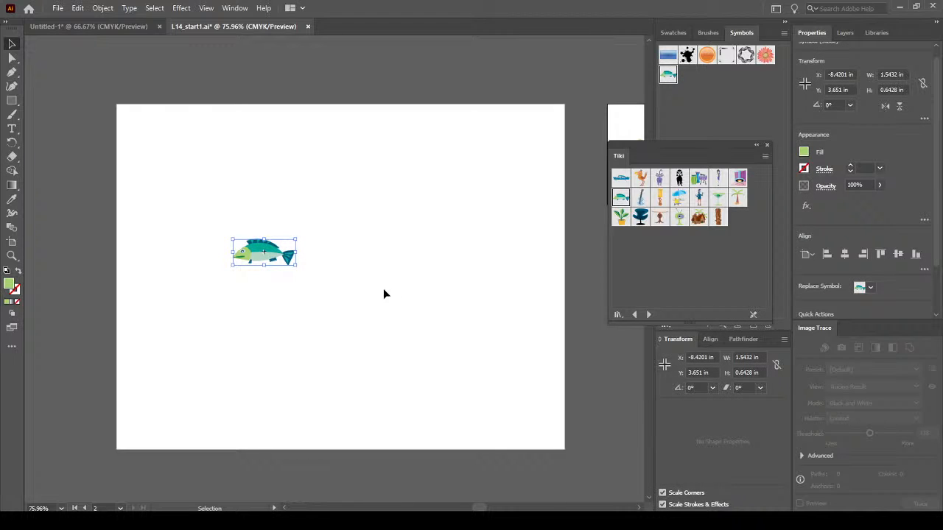
Delete the placed fish from the artboard and close the Tiki library.
key("Delete")
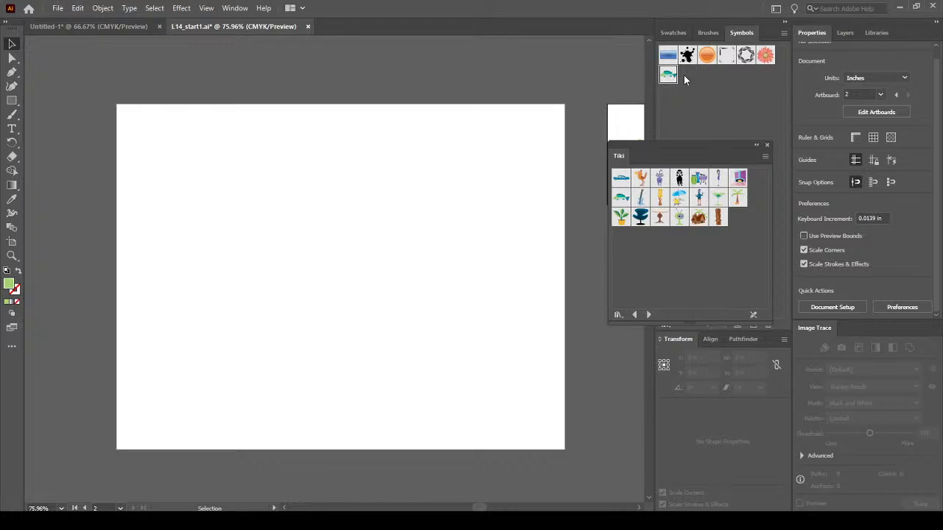
left_click(767, 145)
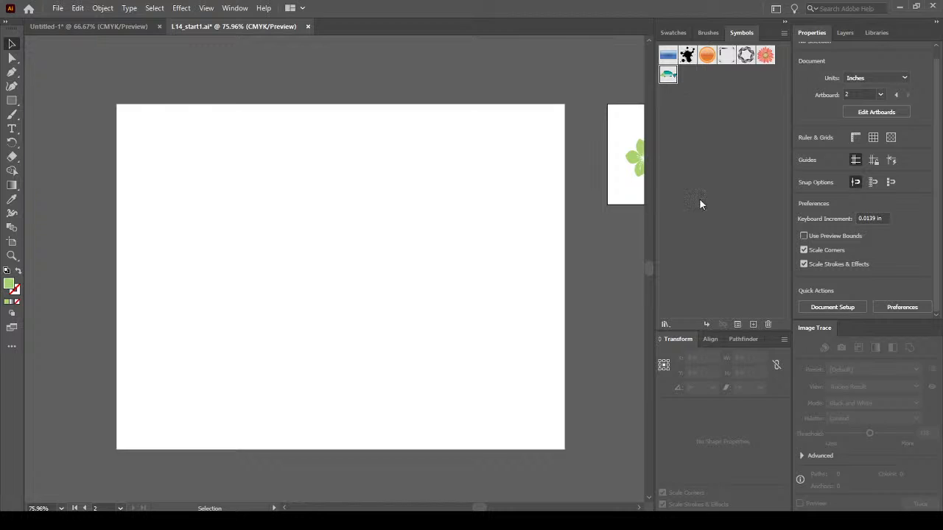
left_click(666, 324)
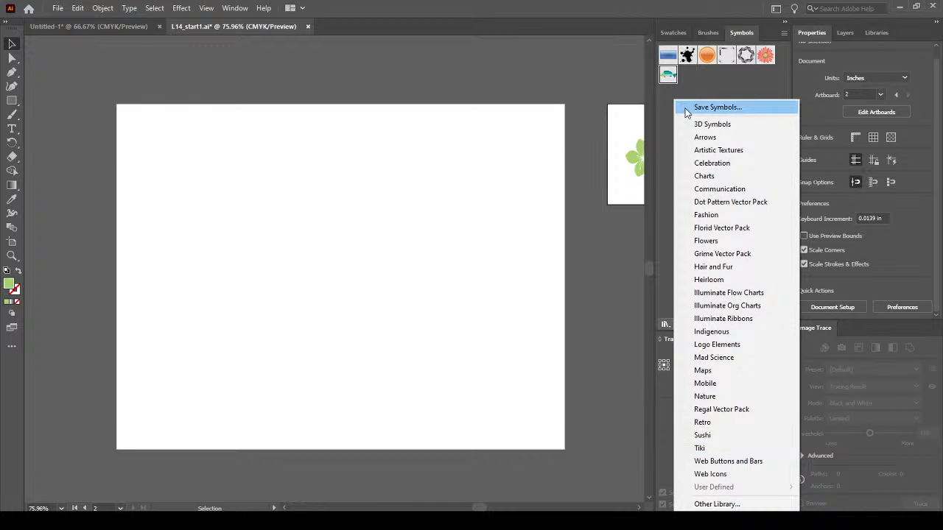
left_click(701, 82)
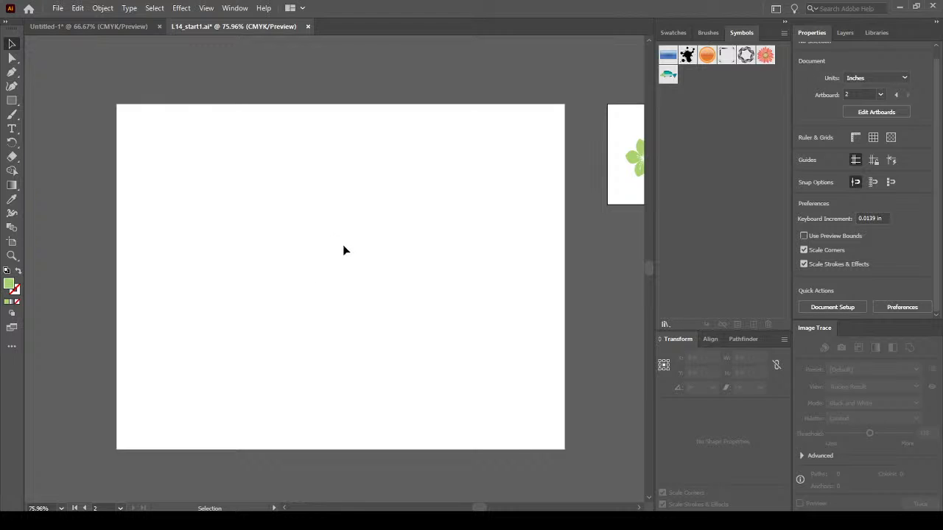
Place three instances of the document's Fish symbol on the large artboard, staggered one below another.
left_click_drag(668, 77, 420, 234)
key("Delete")
left_click(705, 325)
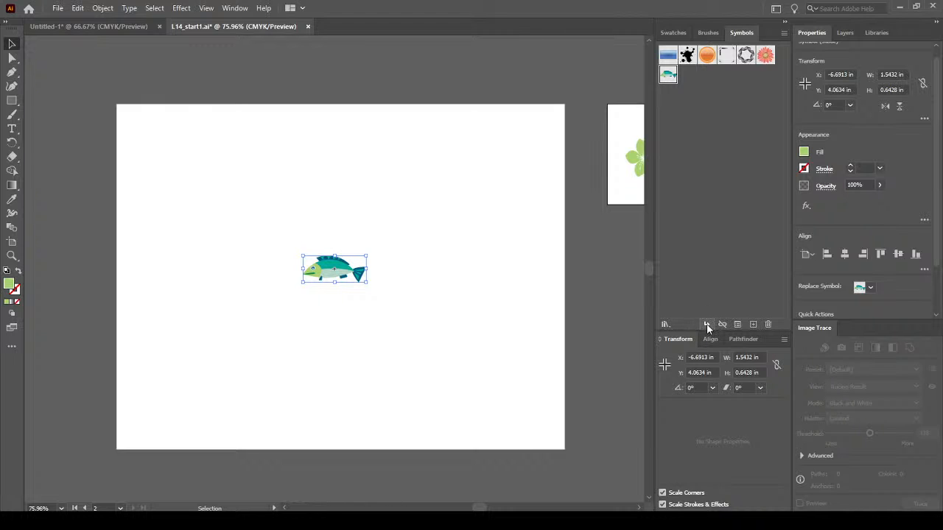
left_click_drag(350, 275, 327, 246)
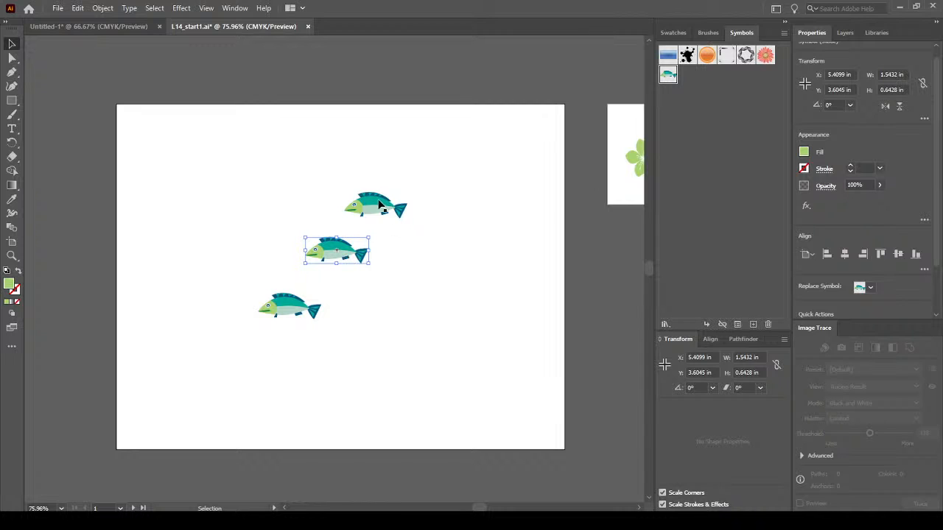
Move the upper and middle fish to the left so they sit closer together.
left_click_drag(379, 204, 351, 204)
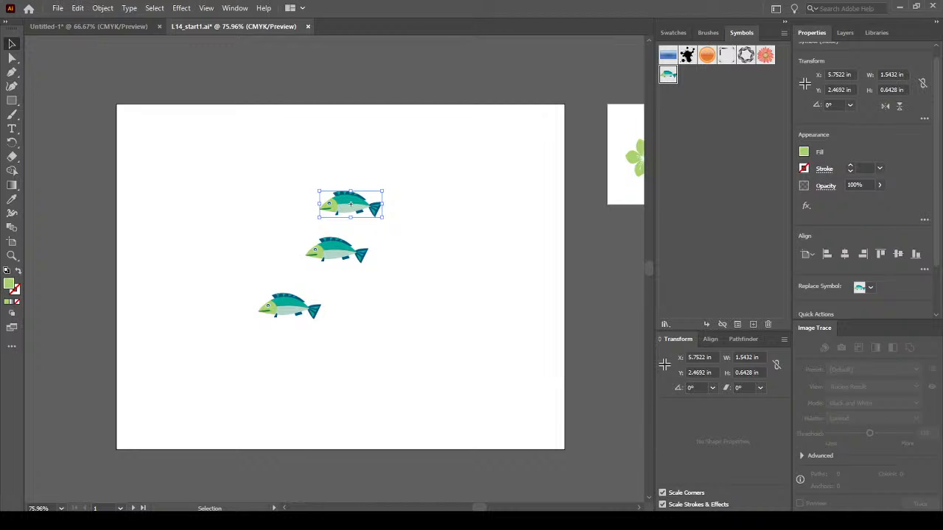
left_click_drag(344, 252, 308, 240)
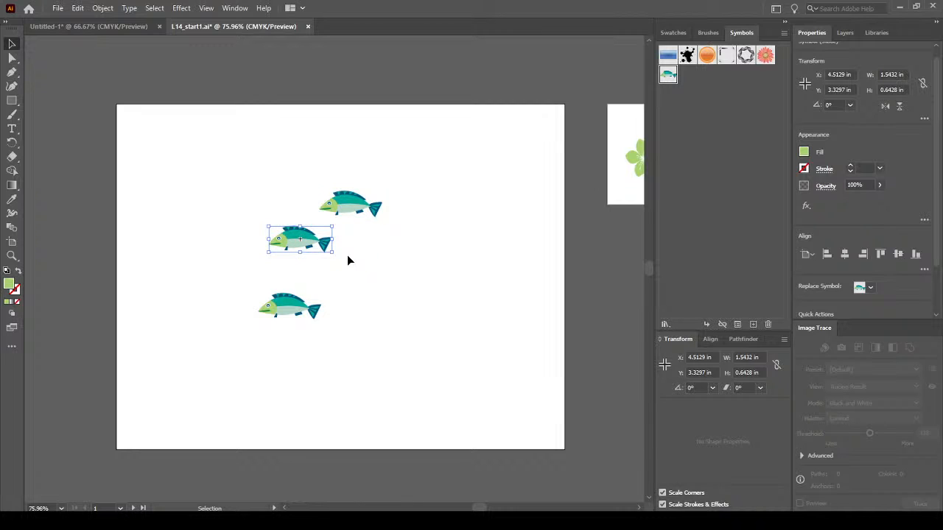
scroll(326, 249, "up", 2)
left_click_drag(283, 235, 291, 238)
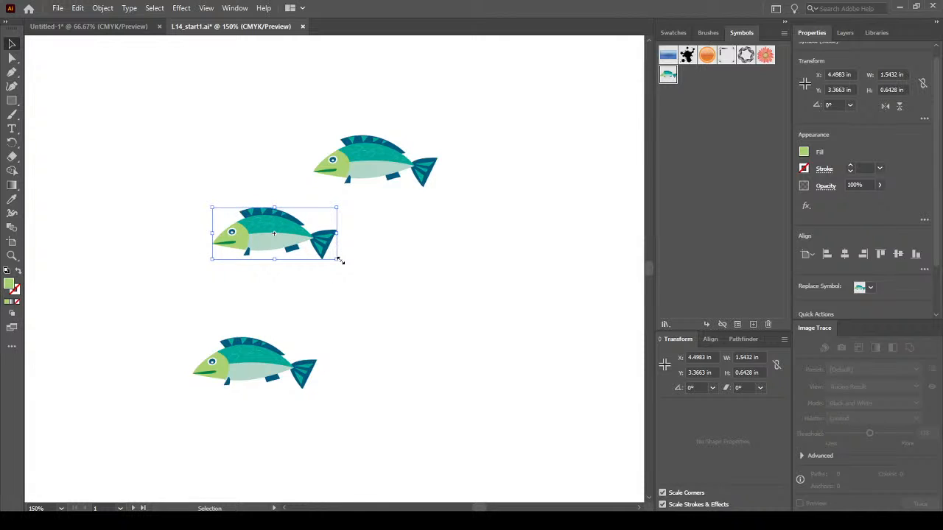
Scale the middle fish down proportionally and move the lowest fish up and right, beneath the other two.
left_click_drag(340, 261, 294, 214)
left_click(260, 361)
left_click_drag(263, 361, 355, 277)
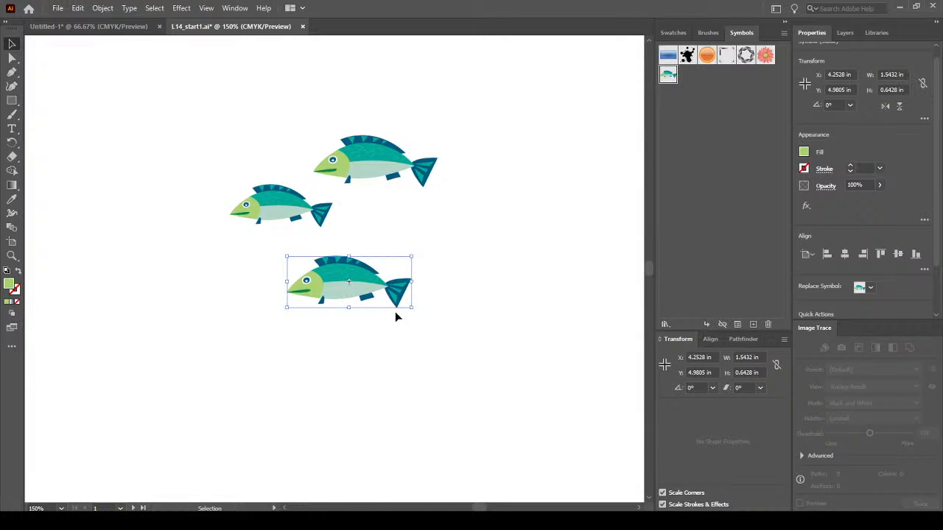
Try to select individual parts of the lowest fish with Direct Selection, and reselect the whole instance with the Selection tool.
left_click(11, 59)
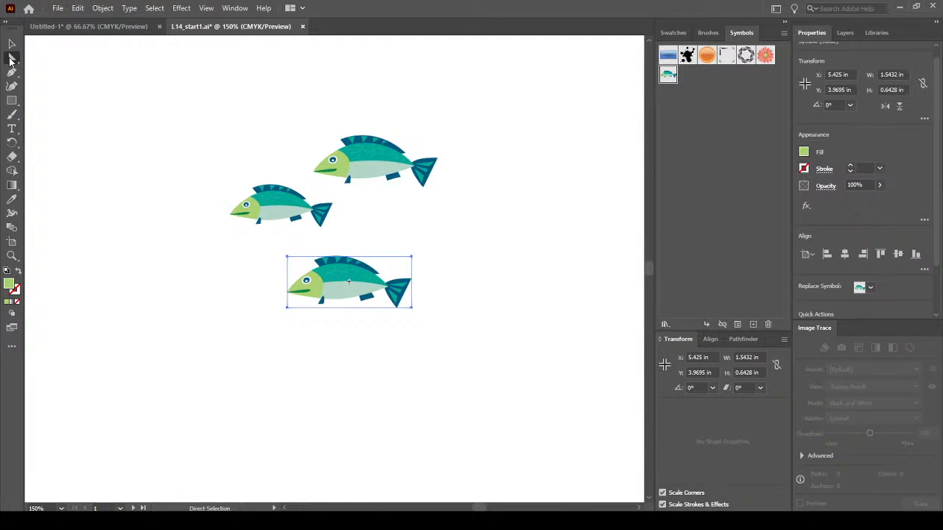
left_click(409, 307)
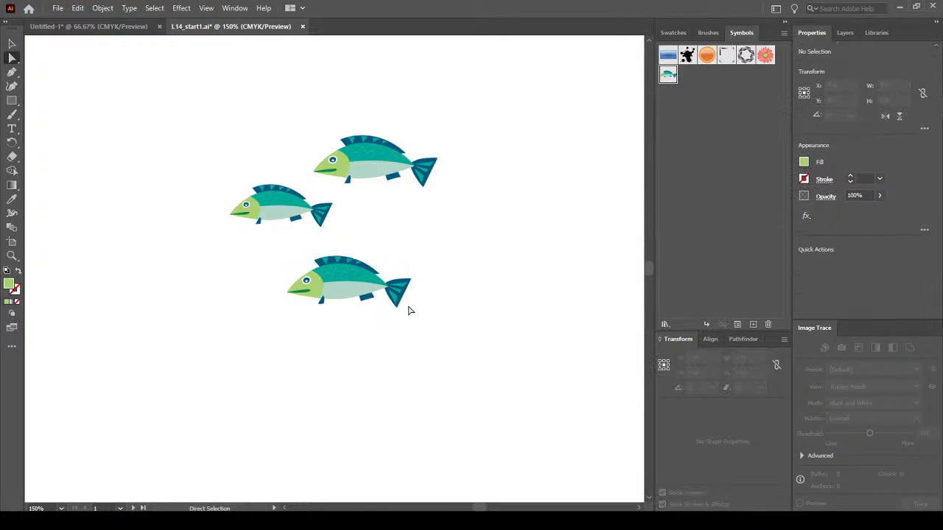
left_click(365, 273)
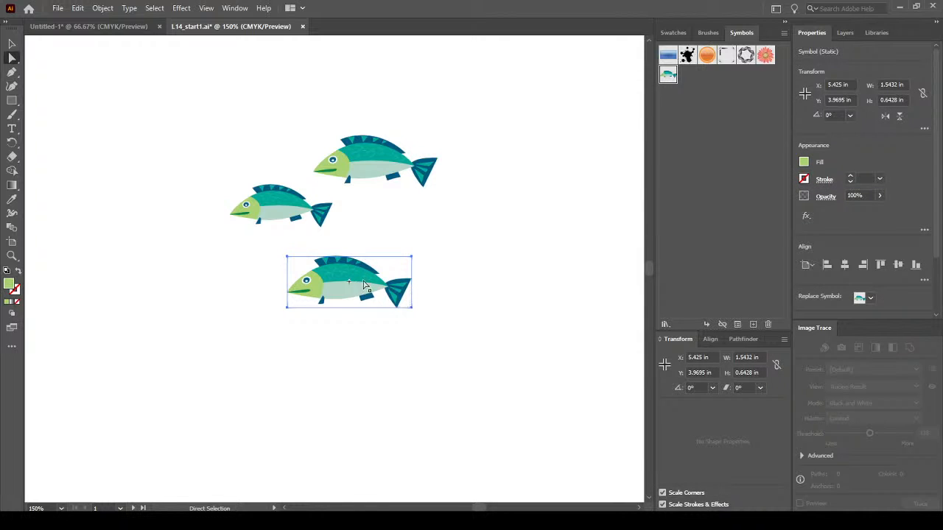
left_click(343, 324)
left_click(314, 287)
left_click(12, 44)
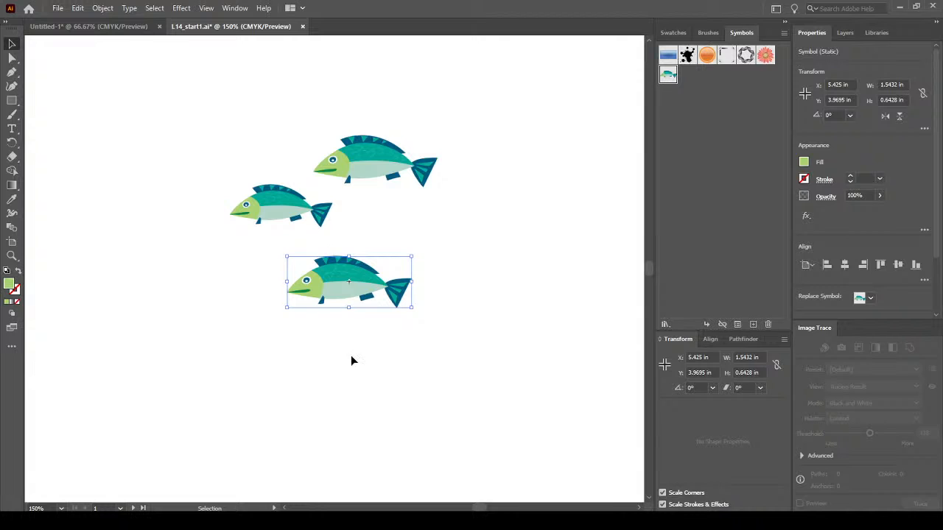
left_click(247, 362)
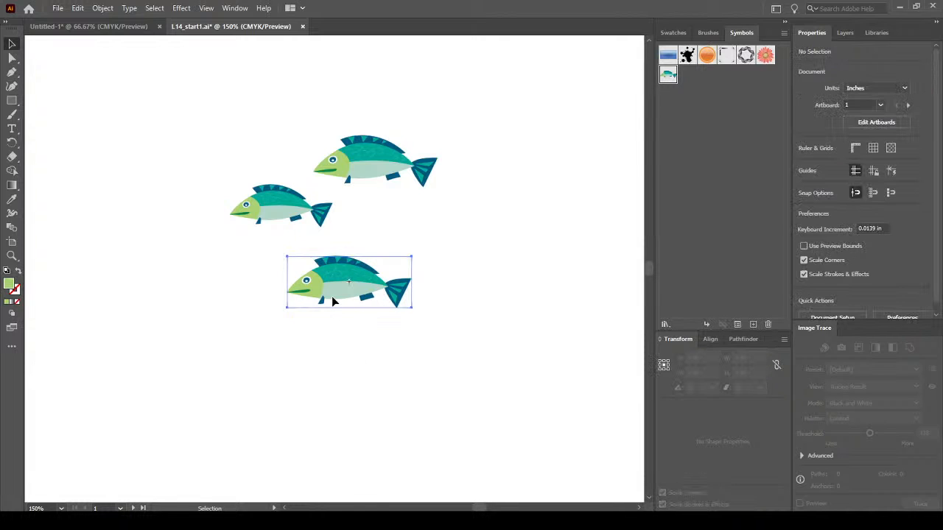
left_click(340, 292)
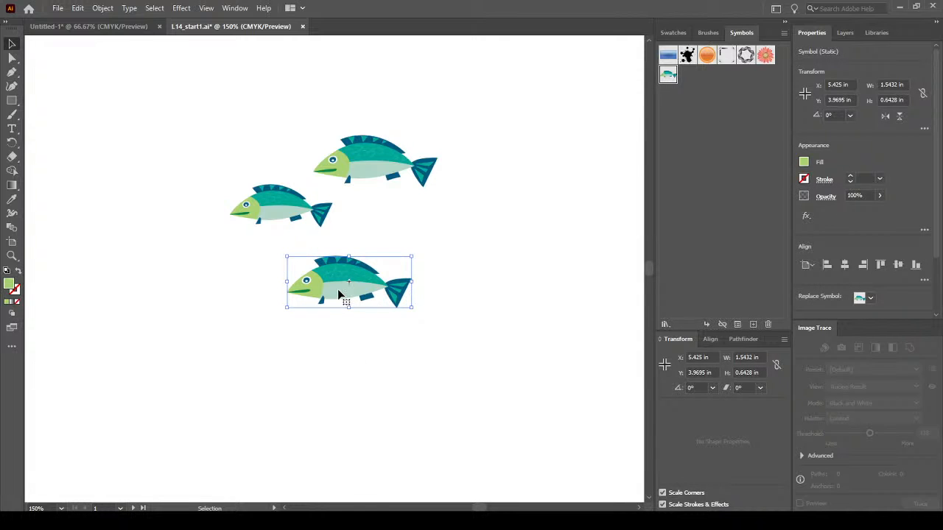
Open the Fish symbol definition from the lowest instance and enlarge its artwork inside the symbol.
double_click(338, 292)
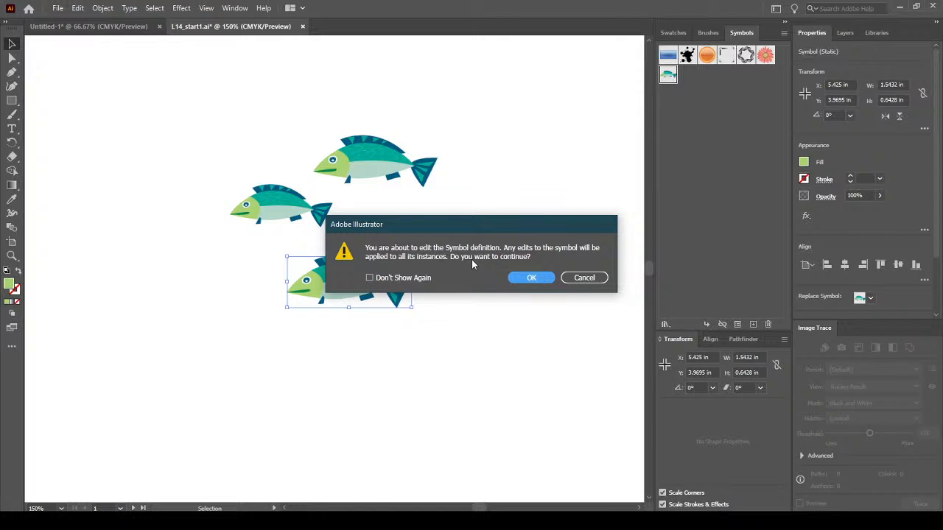
left_click(525, 277)
left_click(394, 292)
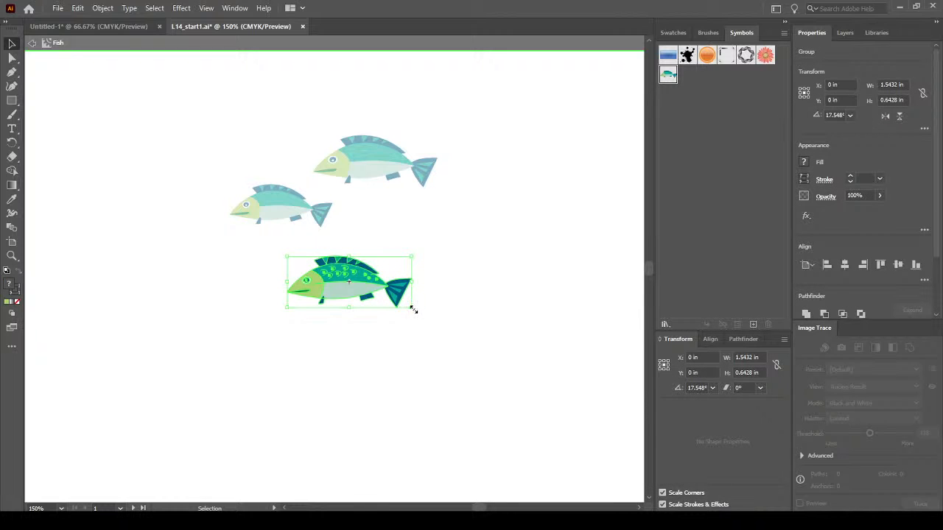
left_click_drag(414, 310, 442, 334)
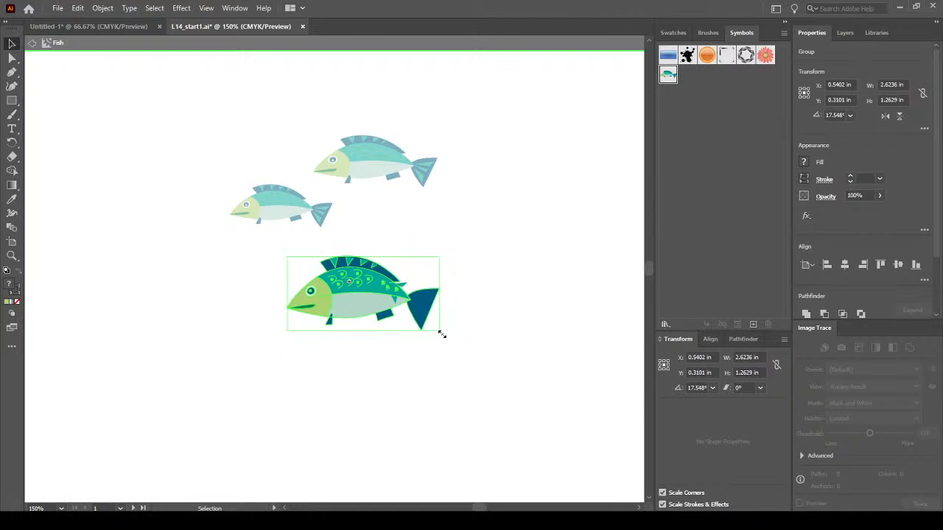
left_click(473, 263)
left_click(380, 276)
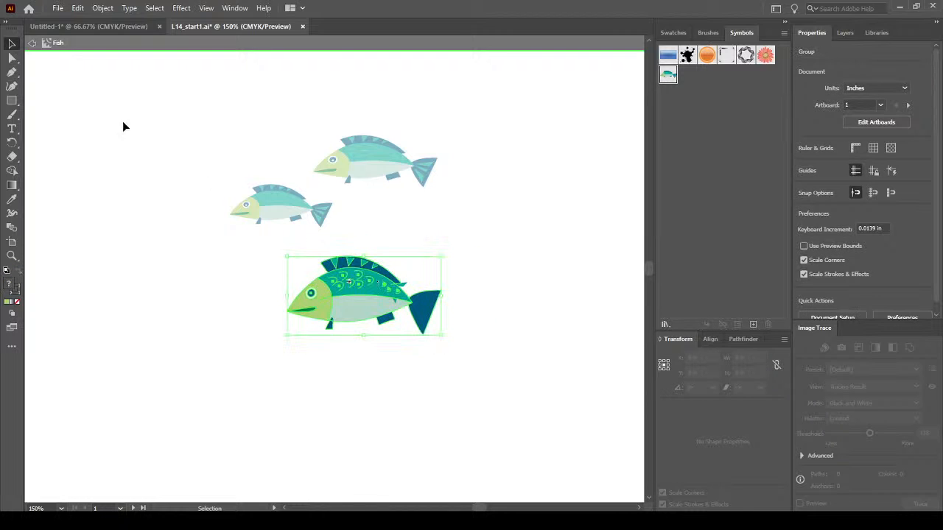
Recolor the fish's head bright red inside the symbol definition and exit symbol editing.
left_click(12, 57)
left_click(324, 302)
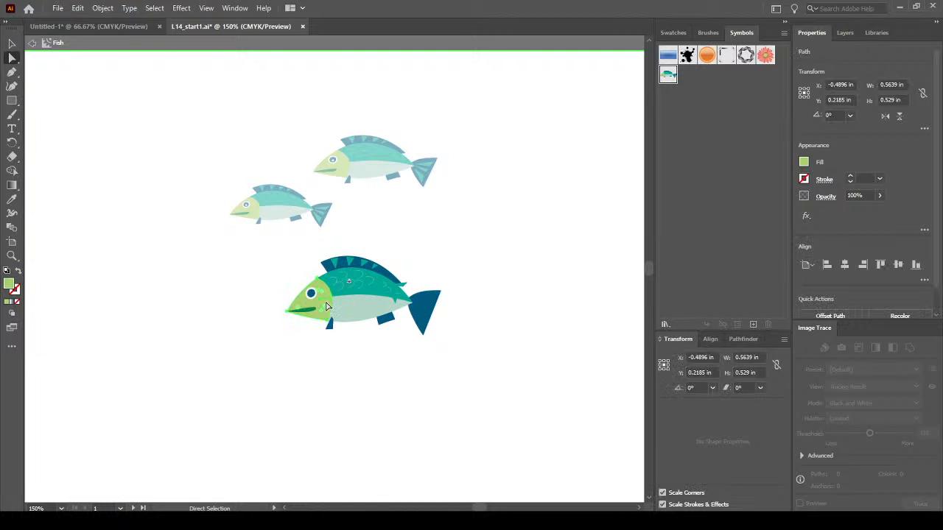
double_click(10, 287)
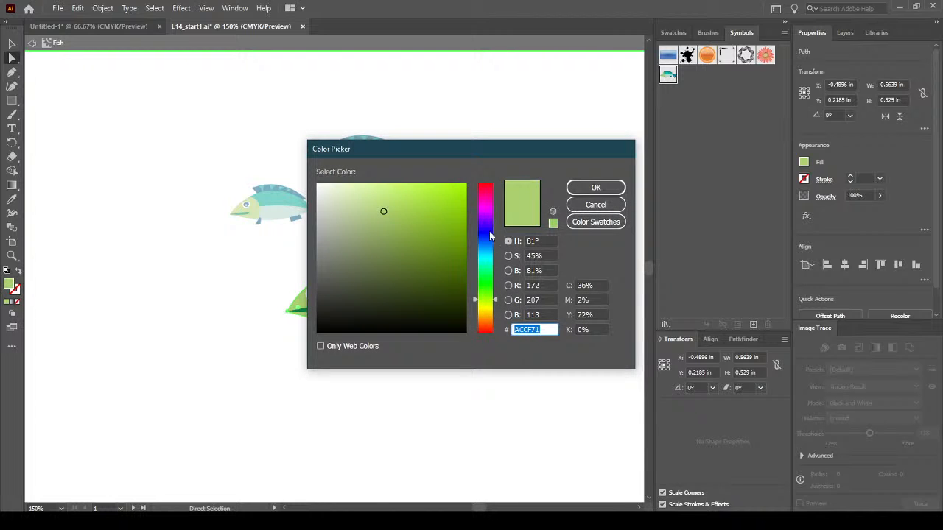
left_click_drag(489, 231, 484, 178)
left_click(436, 194)
left_click(596, 188)
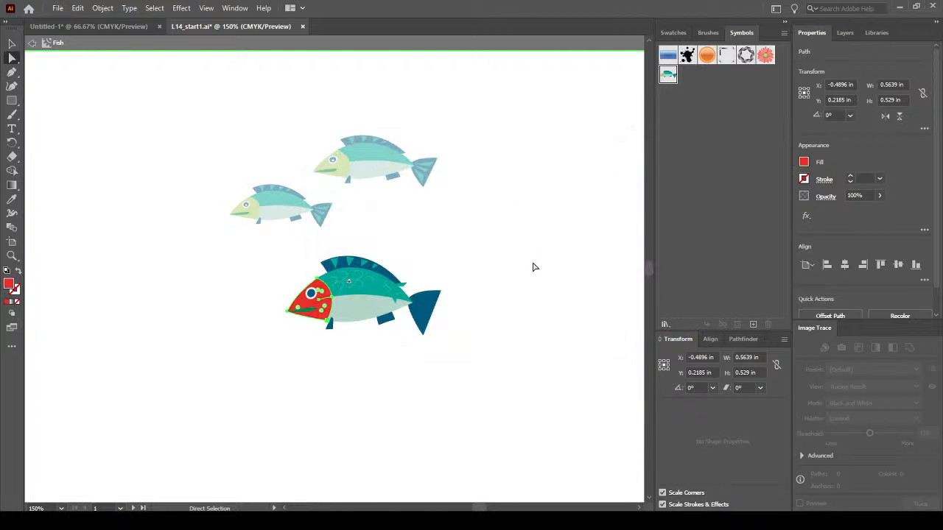
left_click(33, 43)
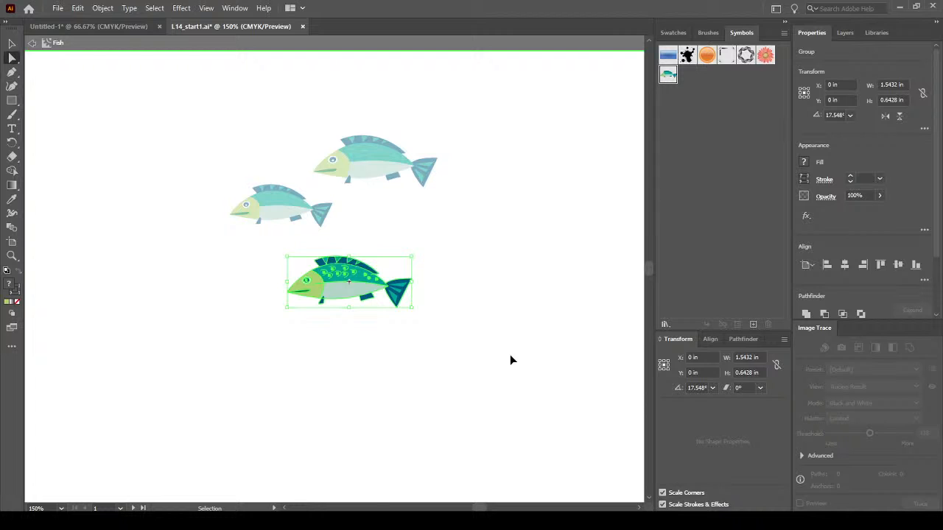
Move the lowest fish up and right beneath the other two and scale it down to about 1.46 in wide.
key("Escape")
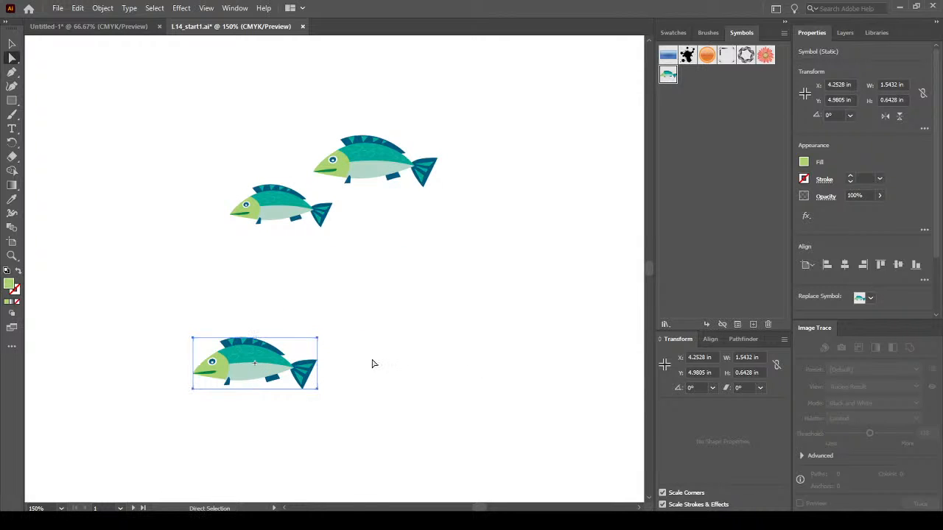
left_click(12, 43)
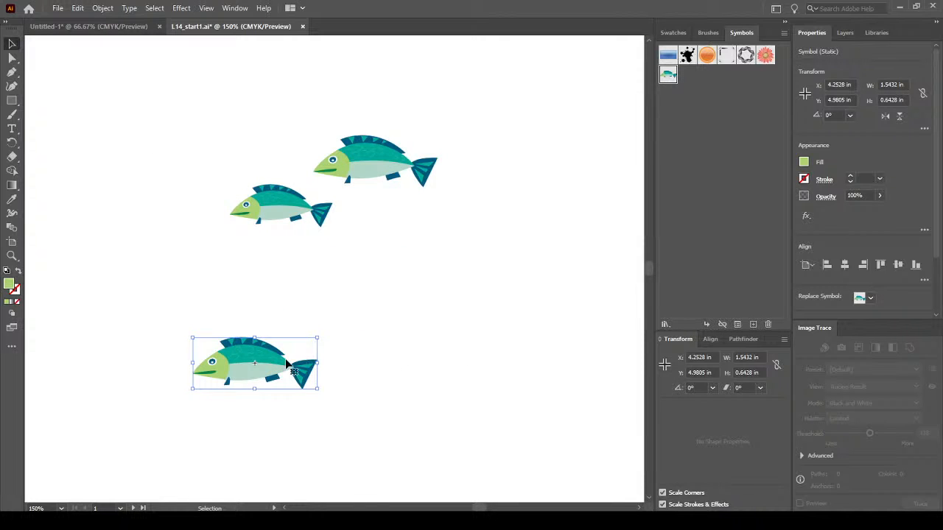
left_click_drag(282, 364, 397, 261)
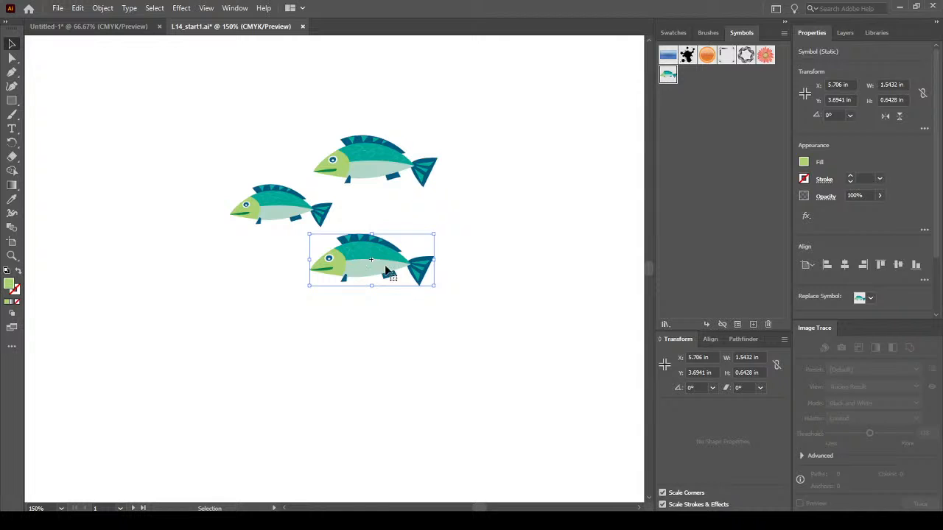
left_click(440, 300)
left_click(379, 254)
left_click_drag(434, 289, 427, 283)
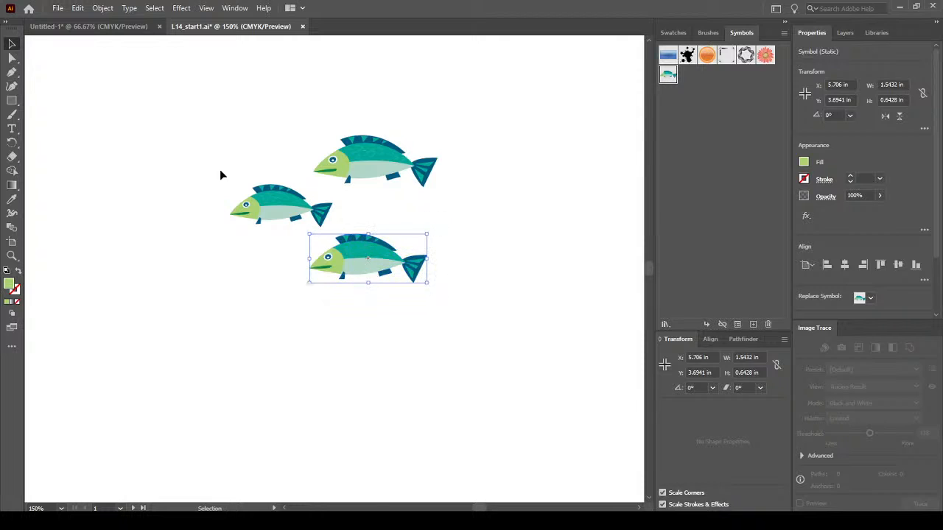
Try to select individual parts of the lowest fish with Direct Selection, shifting the instance slightly down and right.
left_click(403, 279)
left_click(376, 266)
key("a")
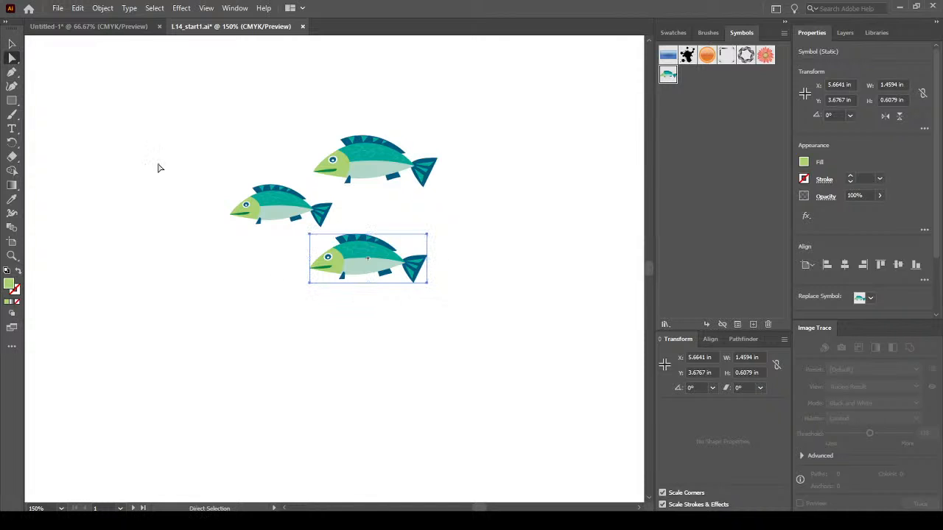
left_click(260, 286)
mouse_move(376, 253)
left_mouse_down()
mouse_move(361, 258)
mouse_move(379, 271)
mouse_move(383, 255)
mouse_move(371, 261)
left_mouse_up()
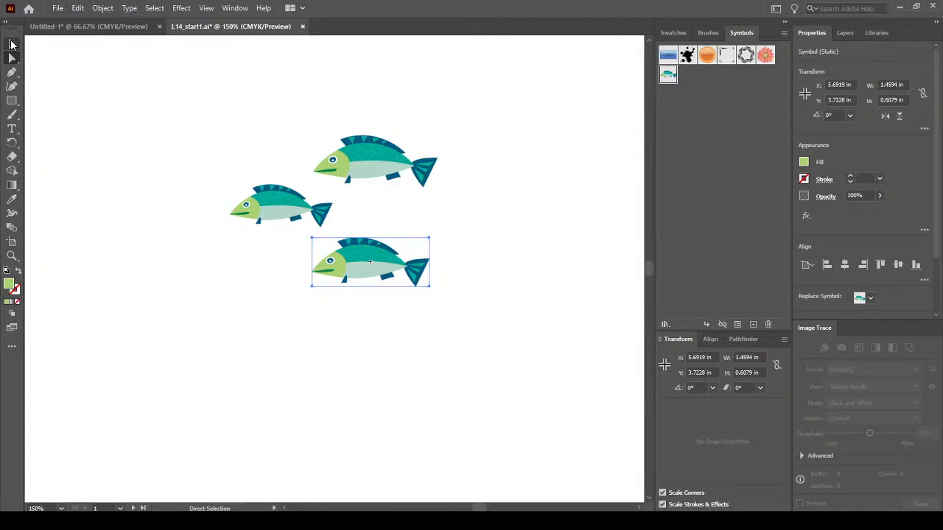
Scale the lowest fish down to about 0.87 in wide and move it left, beneath the middle fish.
left_click(9, 45)
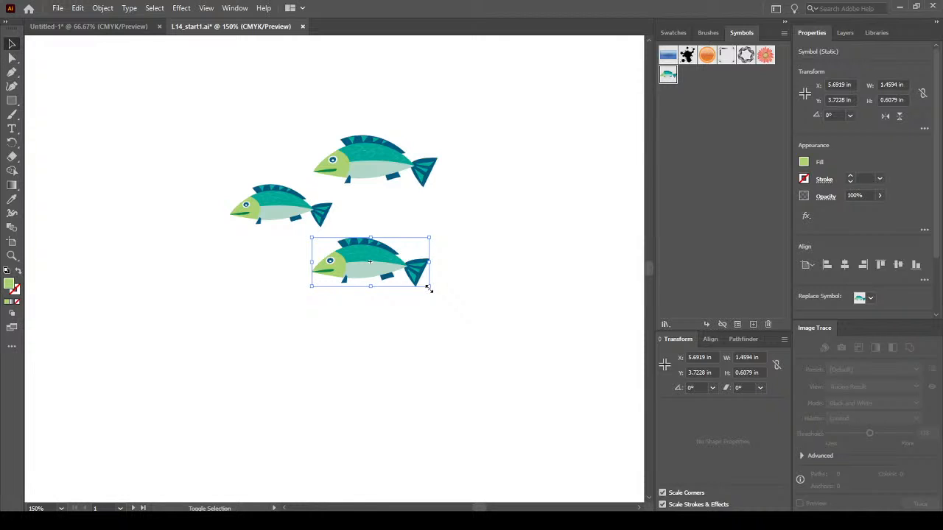
left_click_drag(428, 288, 398, 268)
mouse_move(359, 255)
left_mouse_down()
mouse_move(391, 256)
mouse_move(369, 258)
left_mouse_up()
left_click(369, 296)
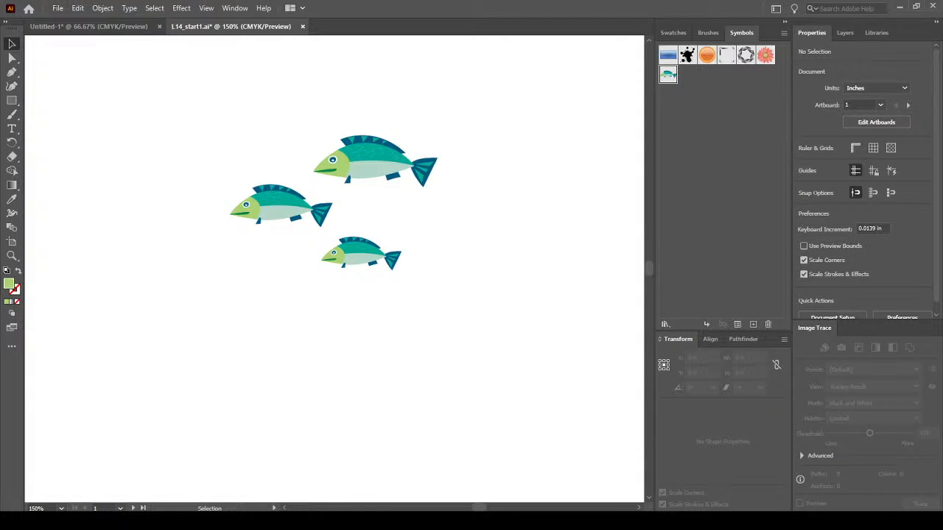
left_click_drag(367, 256, 327, 254)
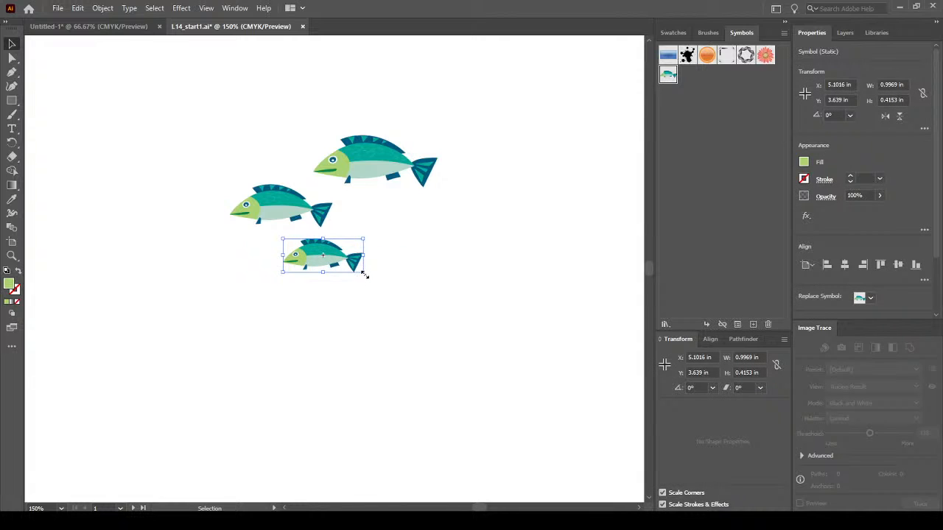
left_click_drag(363, 273, 353, 267)
Move the middle fish and the smallest fish slightly up to tighten the group.
left_click(366, 296)
left_click_drag(290, 197, 292, 184)
left_click_drag(320, 257, 320, 247)
left_click(335, 292)
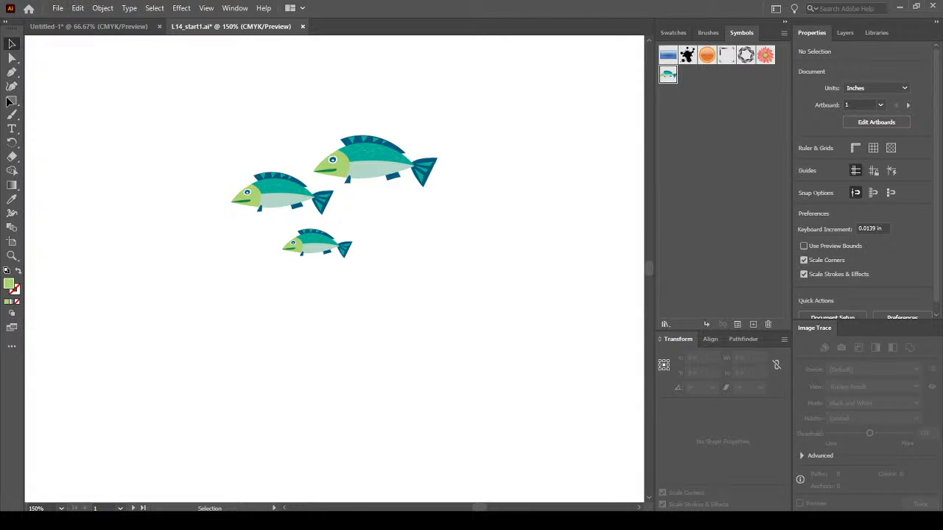
Change the Fish symbol's type to Dynamic Symbol in its symbol options.
left_click(403, 164)
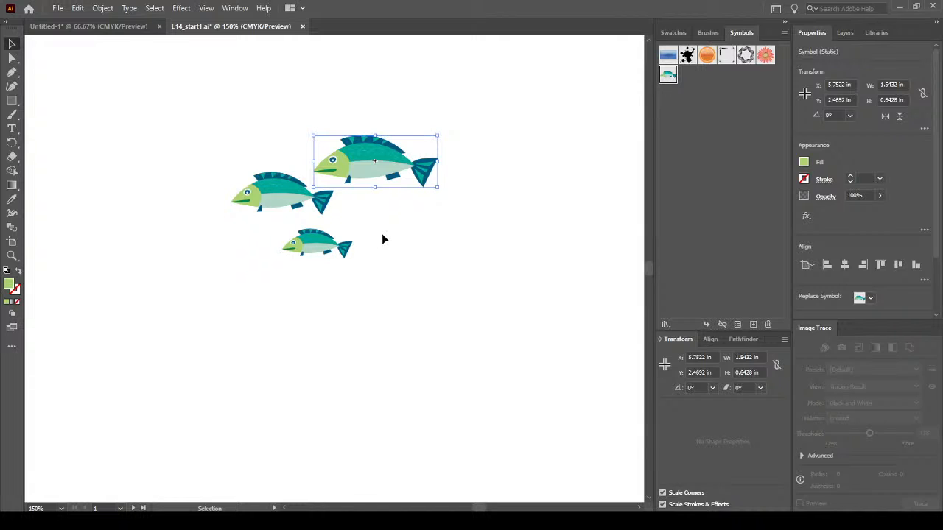
left_click(252, 191)
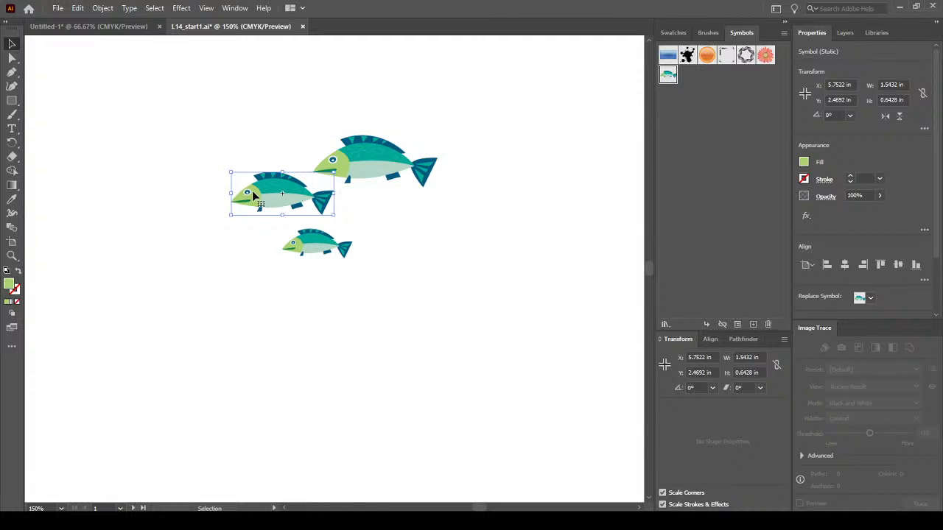
left_click(314, 251)
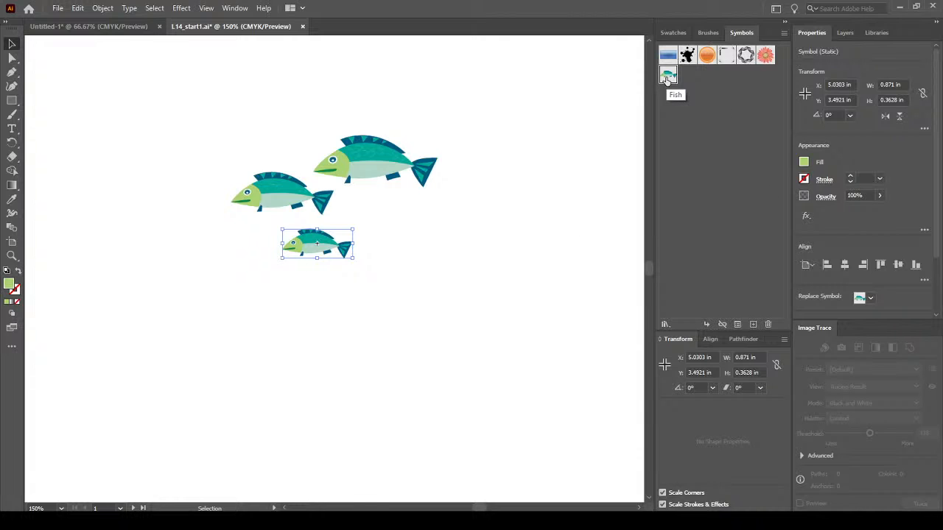
left_click(739, 325)
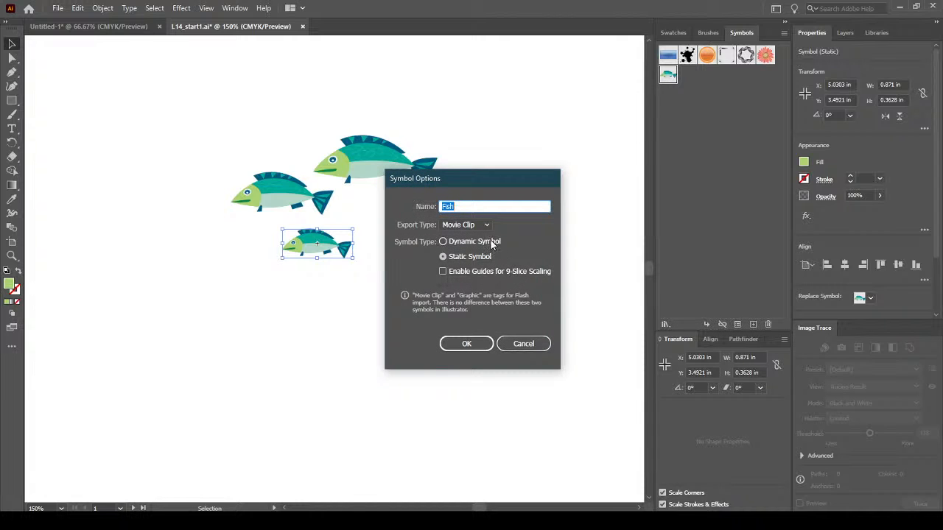
left_click(491, 240)
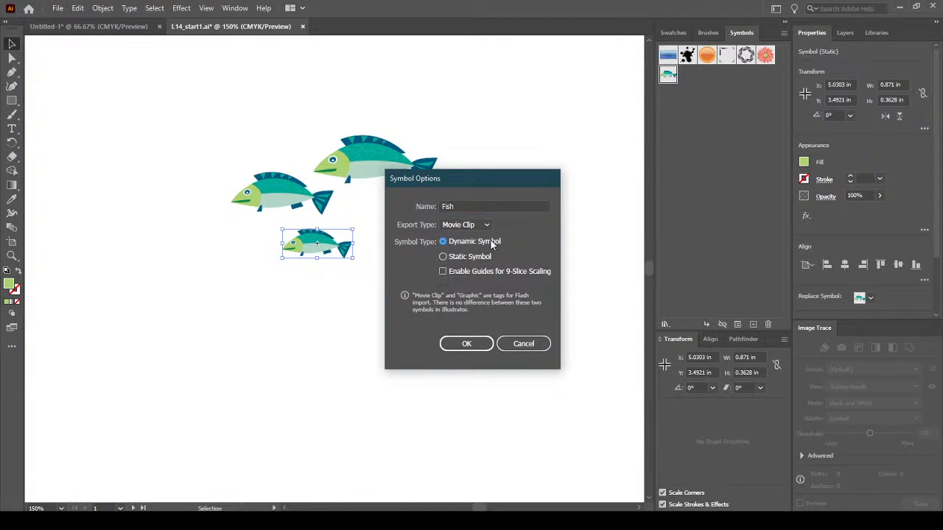
left_click(467, 344)
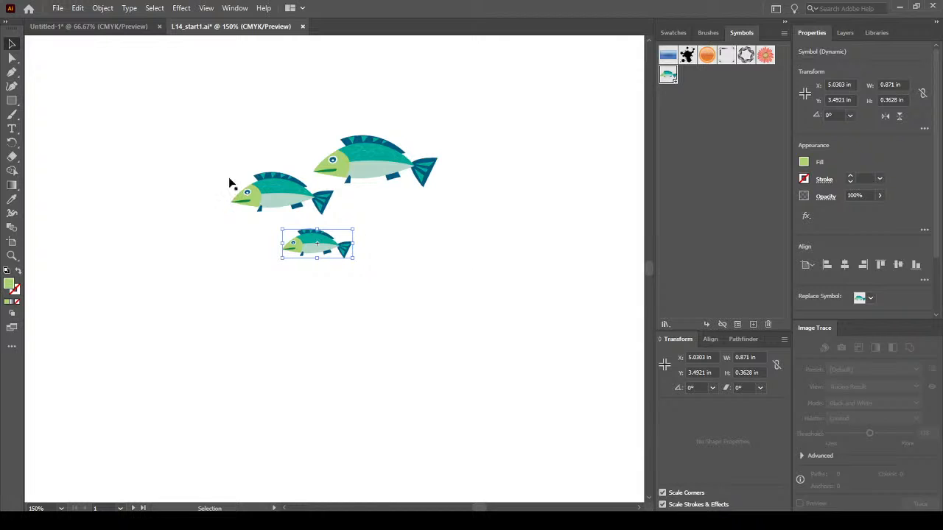
Select individual parts of the middle and smallest fish with Direct Selection to check that they are selectable.
left_click(12, 59)
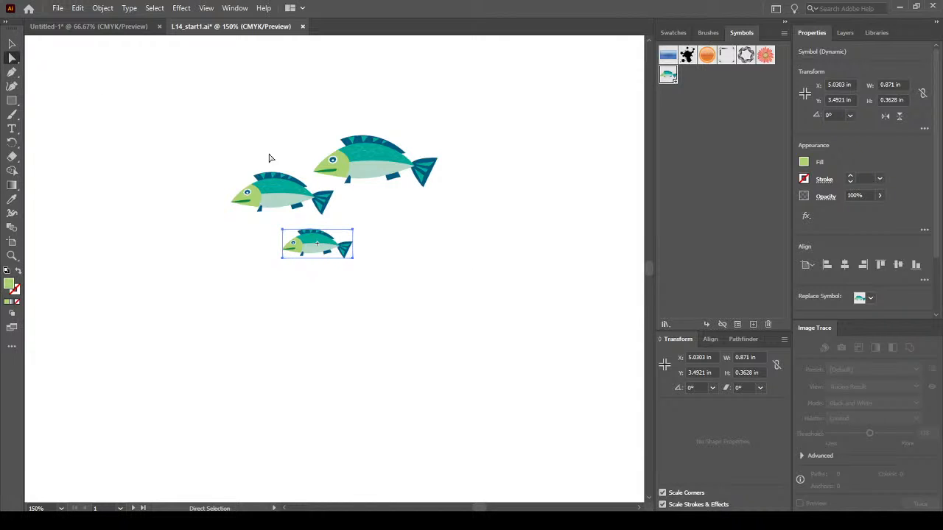
left_click(257, 200)
left_click(289, 207)
left_click(280, 186)
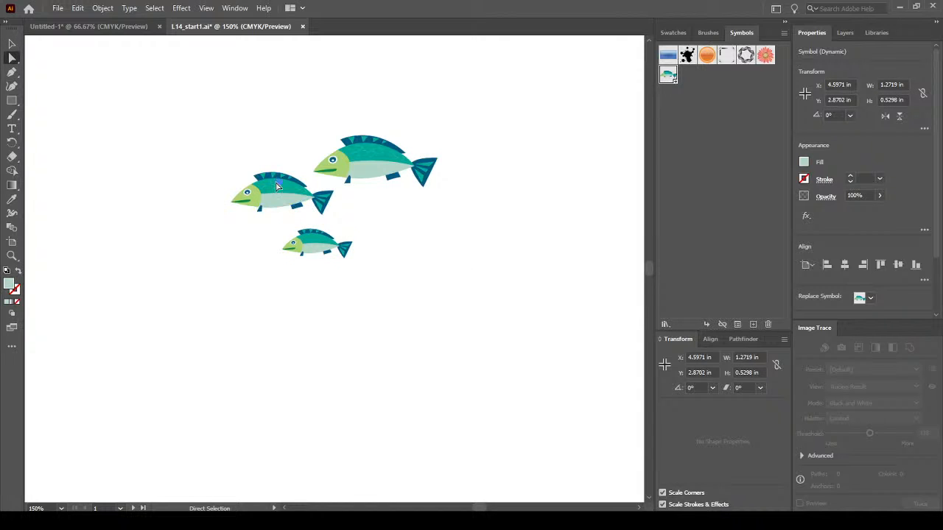
left_click(317, 240)
left_click(316, 249)
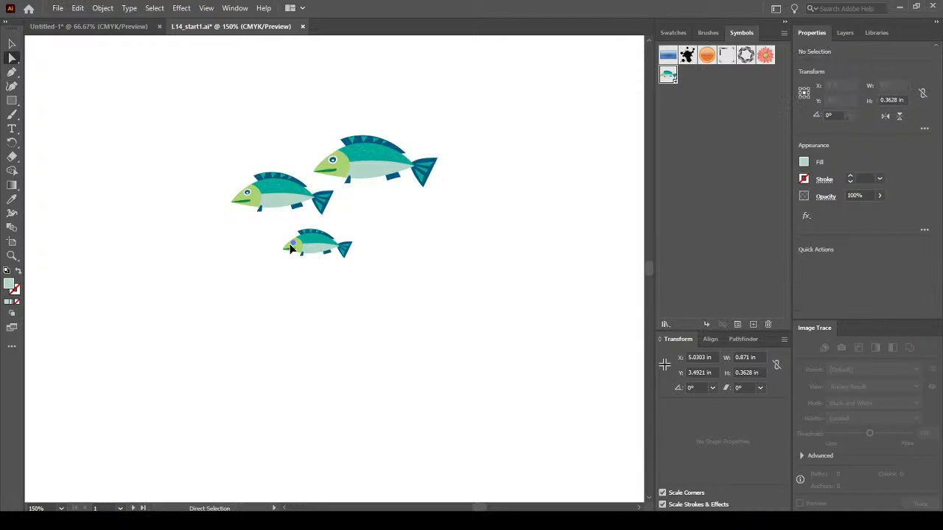
Recolor only the smallest fish's head with the blue fill 368496.
left_click(298, 248)
left_click(299, 250)
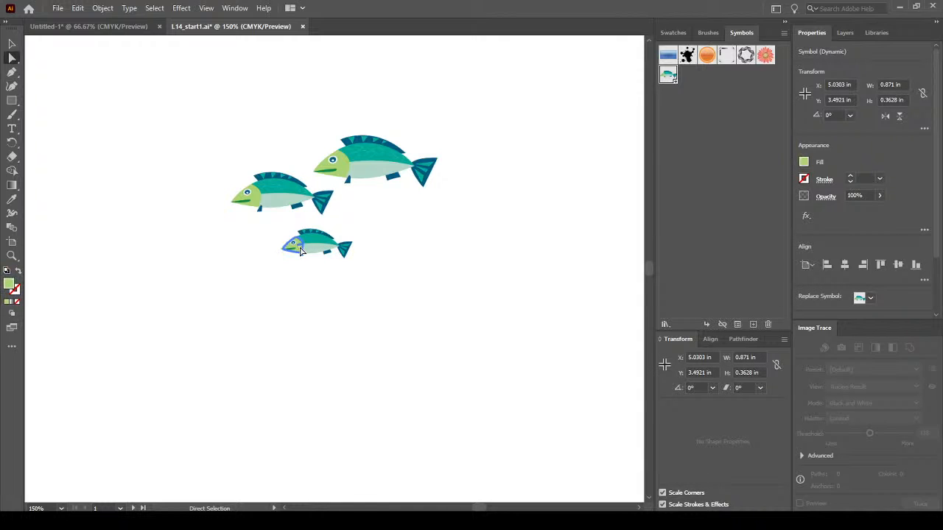
scroll(281, 232, "up", 2)
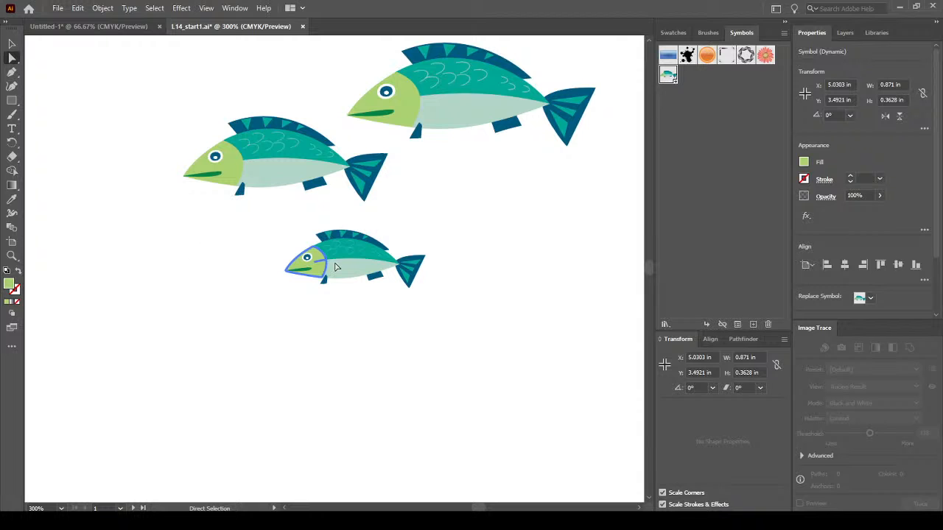
double_click(12, 285)
left_click(484, 254)
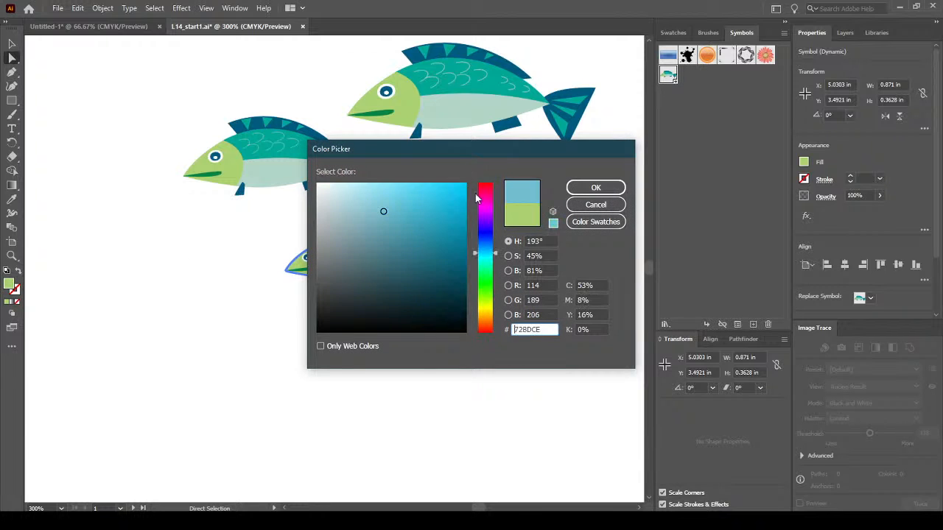
left_click_drag(491, 144, 695, 127)
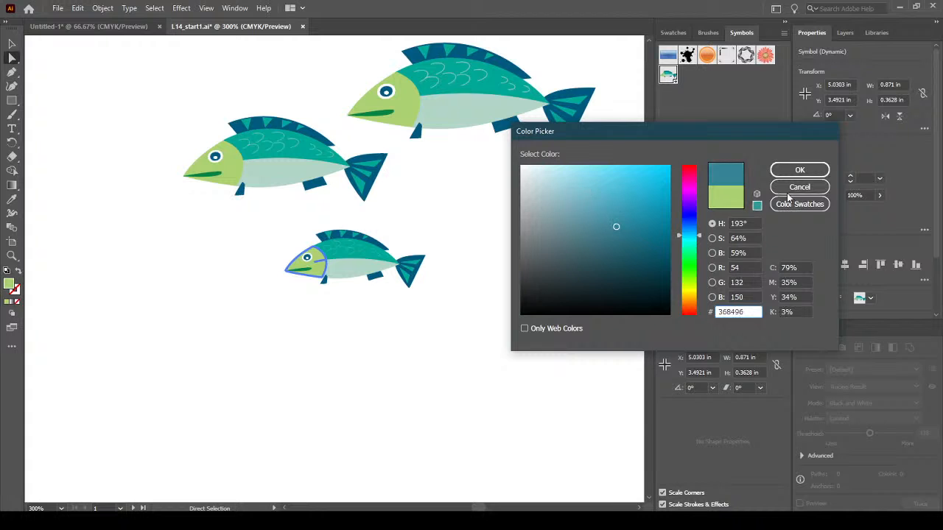
left_click(800, 171)
left_click(475, 276)
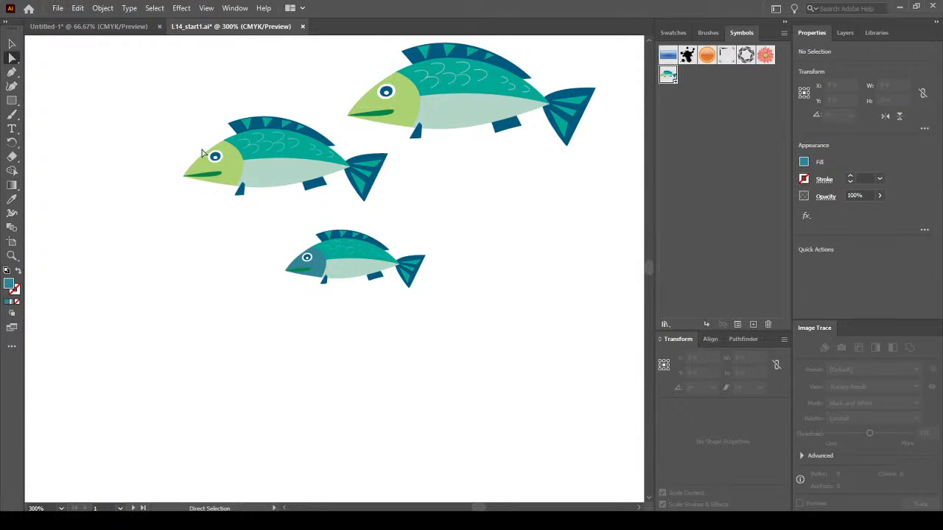
Undo the head recolor on the smallest fish and leave everything deselected.
key("v")
key("ctrl+z")
left_click(208, 252)
Open the Fish symbol definition from the smallest fish and isolate its artwork group for editing.
key("v")
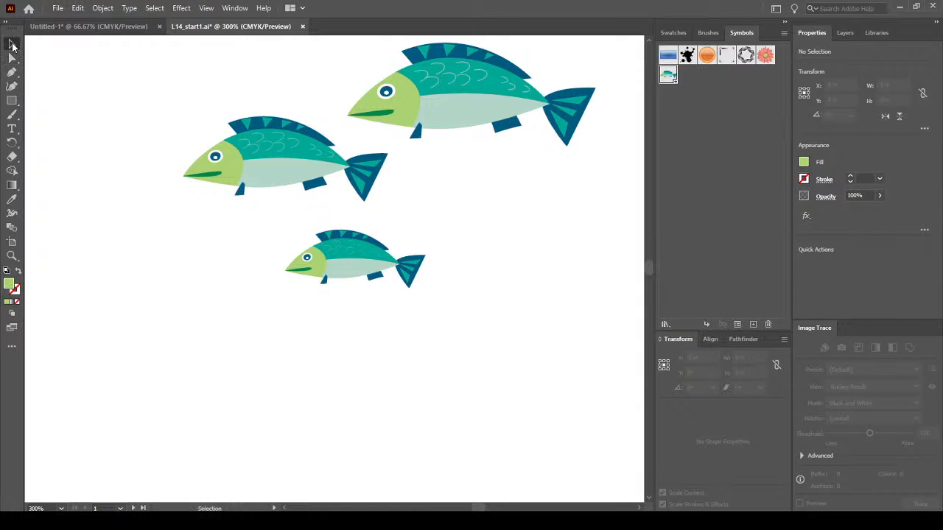
double_click(348, 254)
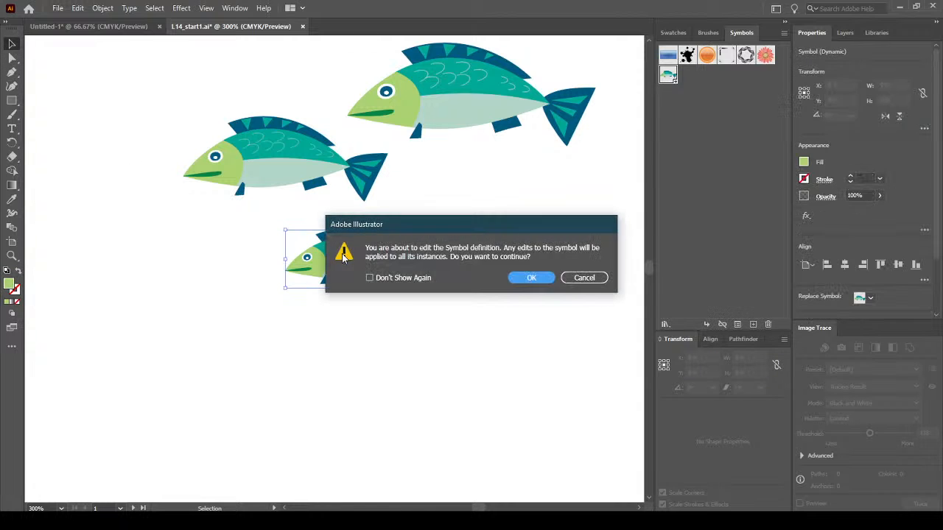
left_click(523, 282)
left_click(292, 270)
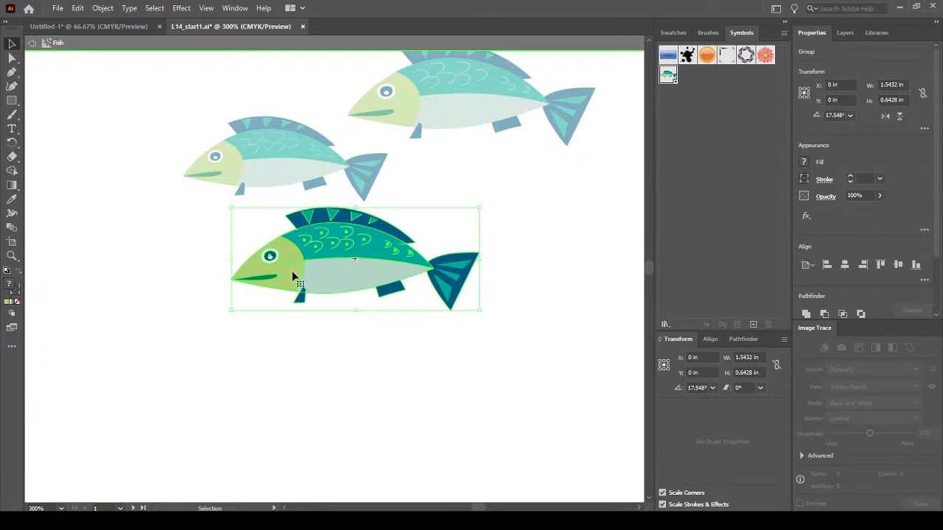
double_click(292, 270)
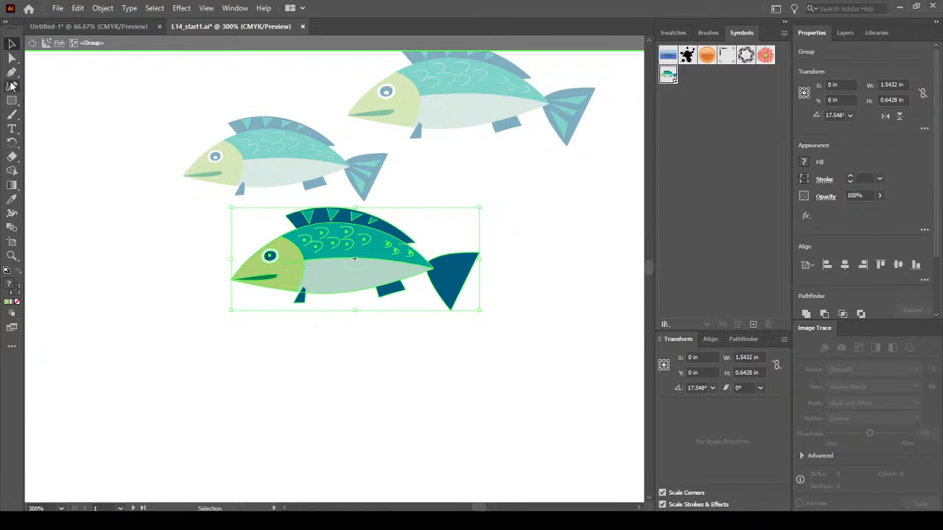
Recolor the fish's head light blue inside the symbol definition and exit symbol editing.
key("a")
left_click(280, 289)
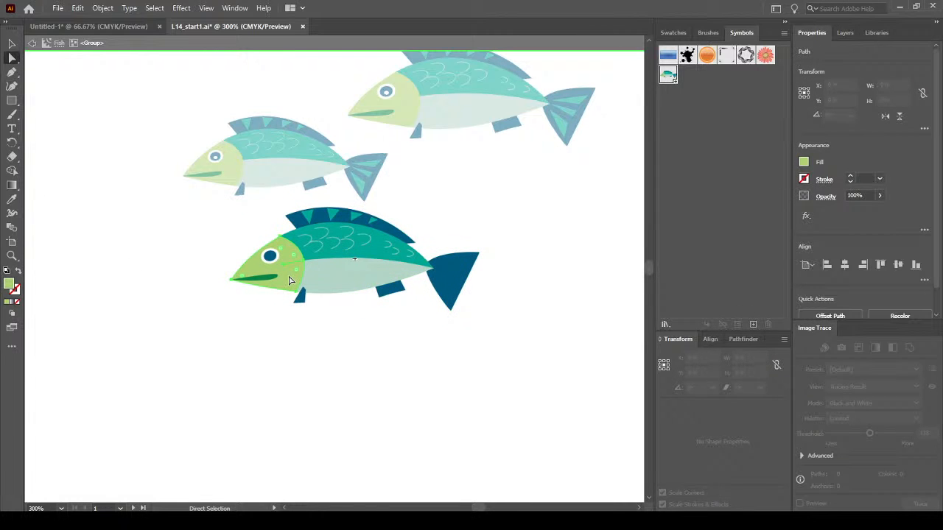
double_click(8, 285)
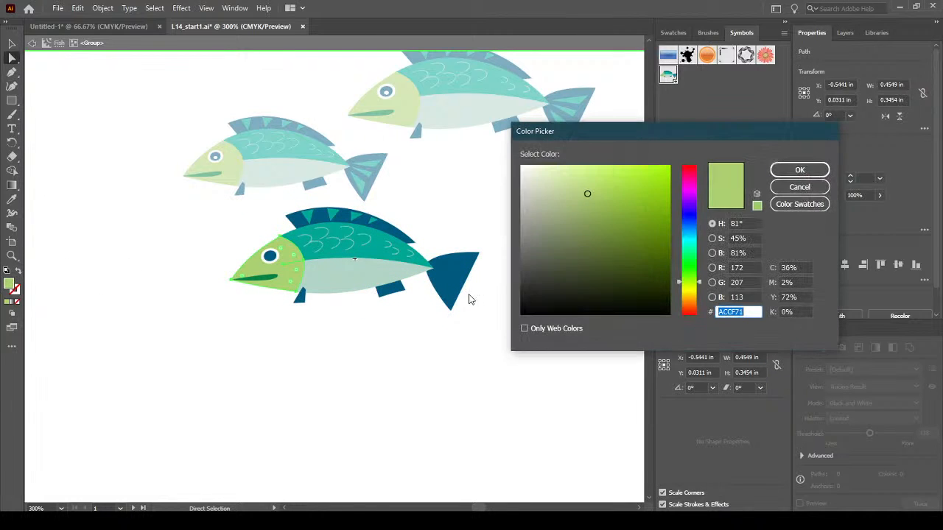
left_click(689, 238)
left_click(775, 186)
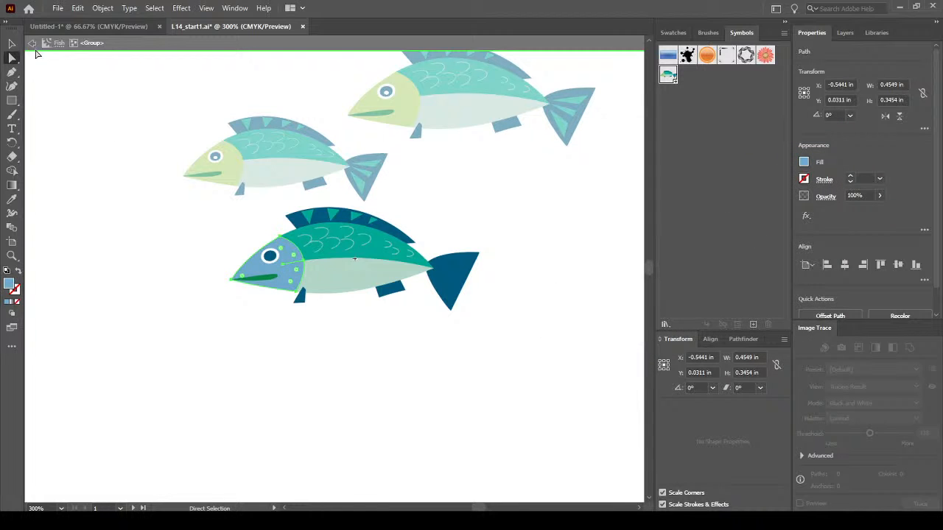
left_click(32, 43)
Undo the head recolor made in the Fish symbol definition and leave everything deselected.
left_click(318, 262)
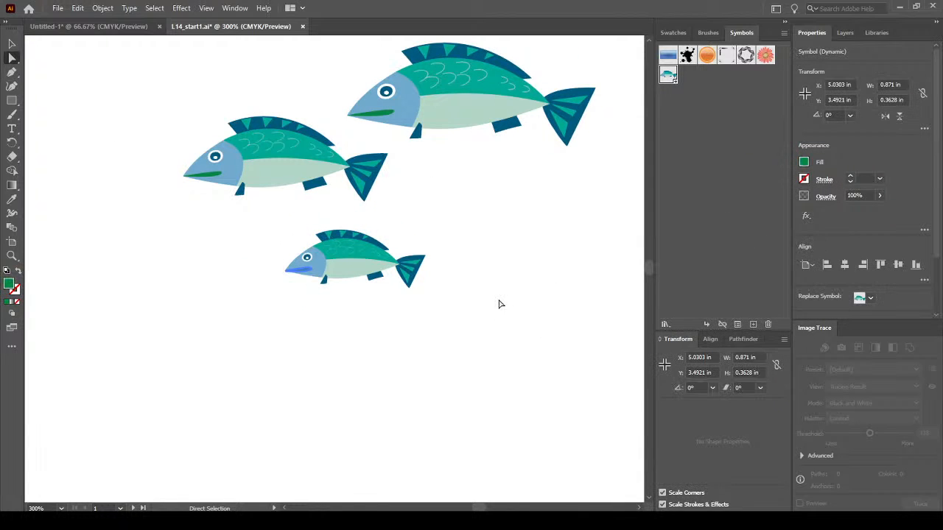
key("v")
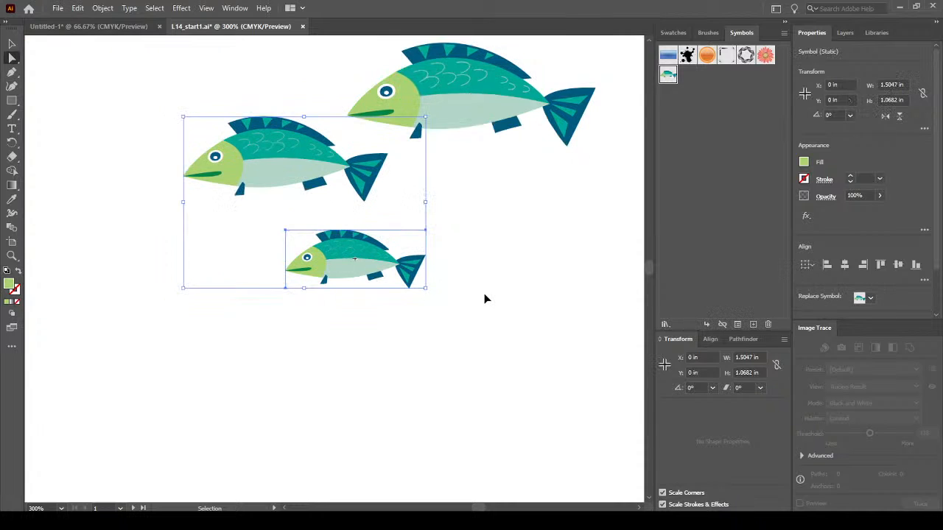
left_click(358, 347)
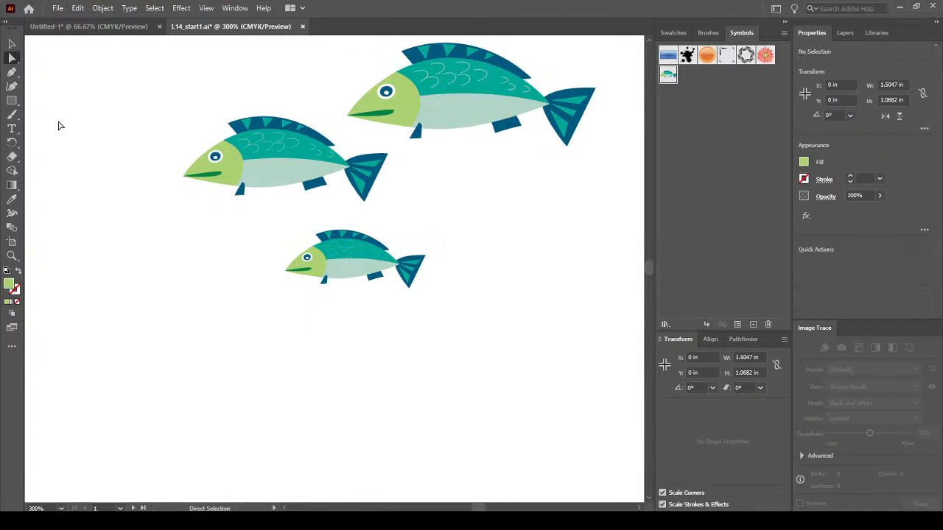
Set the Fish symbol's type to Dynamic Symbol in its symbol options.
left_click(738, 325)
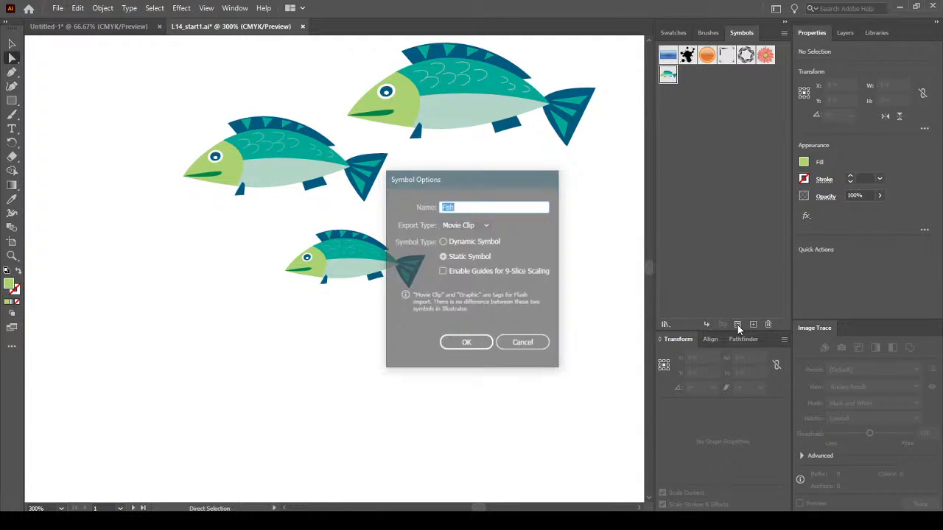
left_click(471, 242)
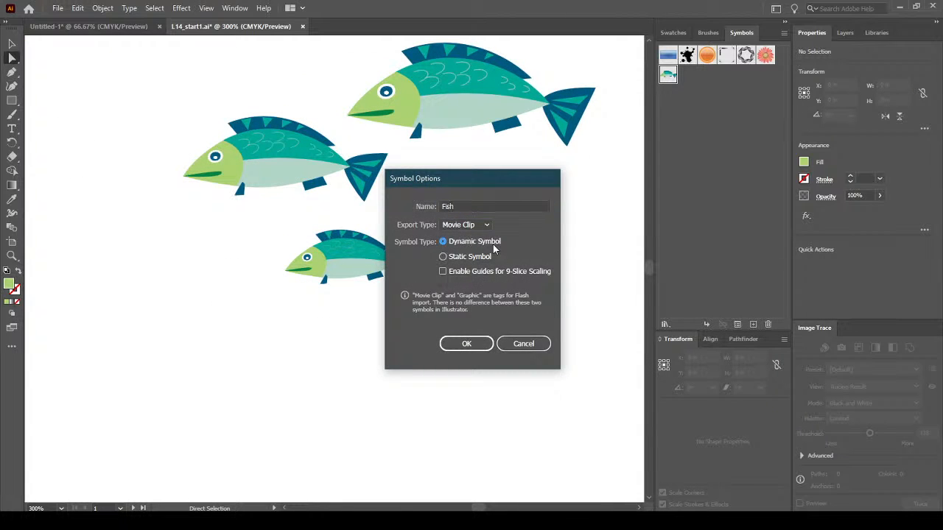
left_click(466, 344)
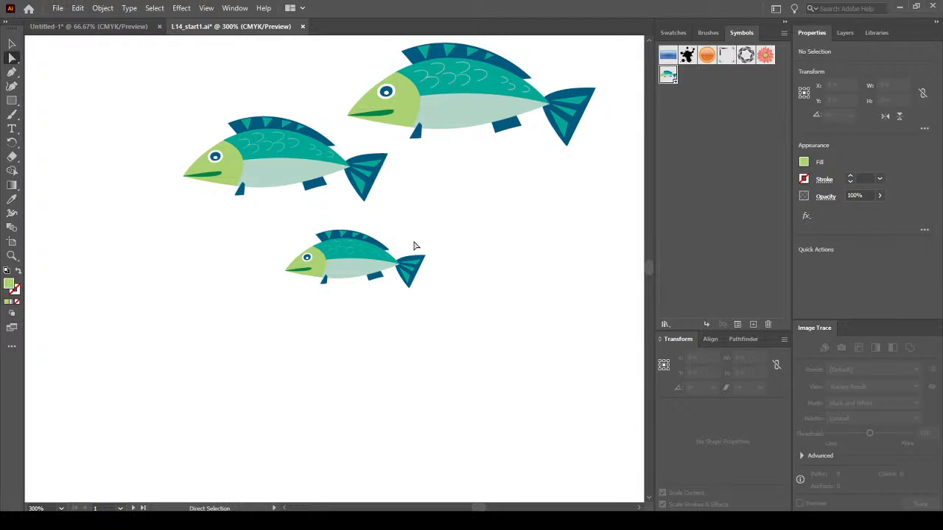
Copy the green flower group on artboard 2 to the clipboard.
scroll(425, 236, "down", 2)
scroll(425, 236, "down", 3)
scroll(426, 236, "up", 2)
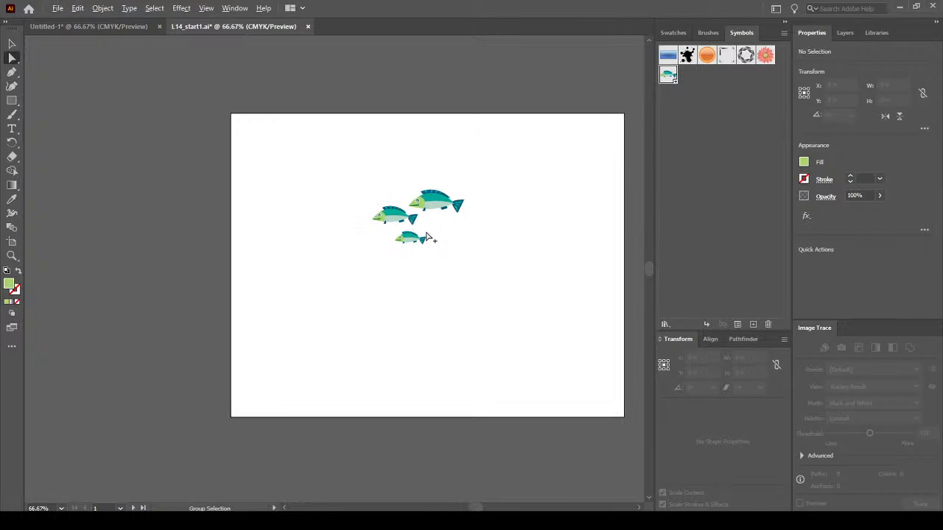
left_click_drag(452, 261, 321, 297)
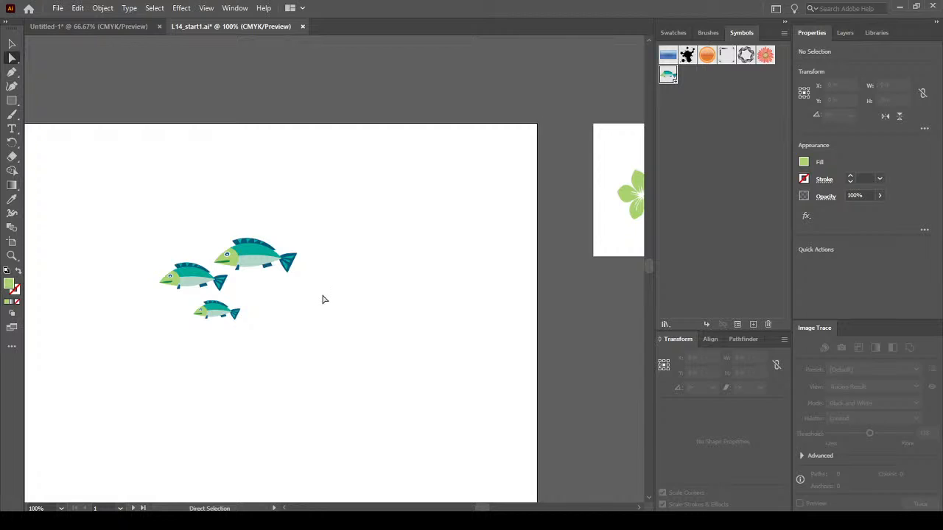
left_click_drag(503, 253, 547, 116)
left_click(133, 509)
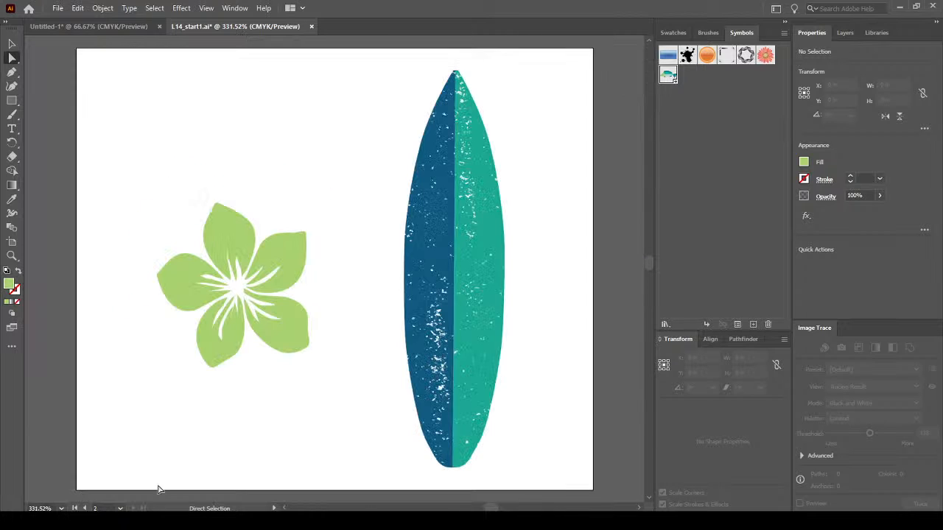
left_click(12, 44)
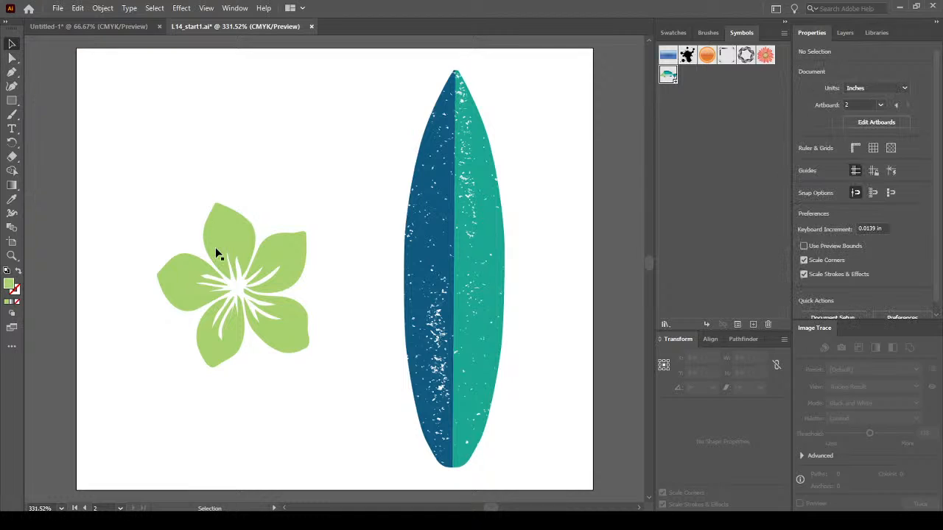
left_click(214, 244)
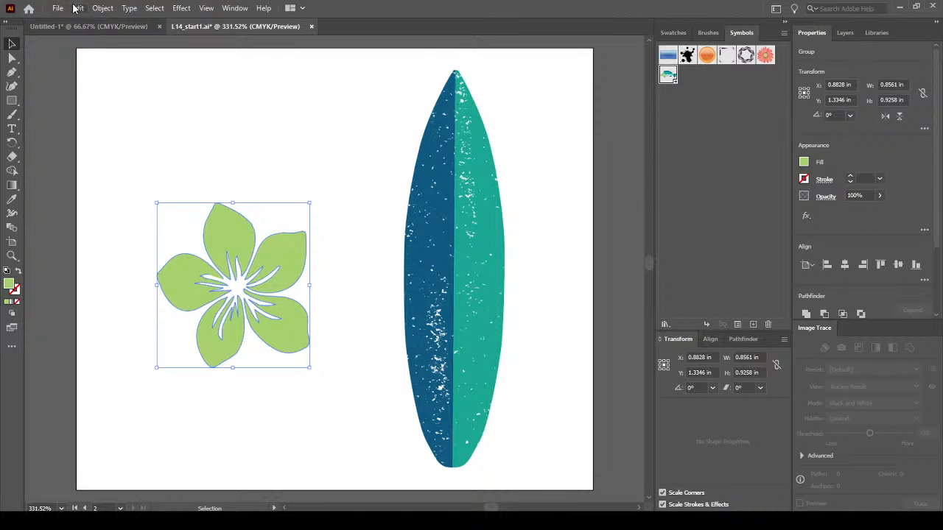
left_click(77, 8)
left_click(114, 66)
Try pasting the flower as ordinary artwork beside the fish on artboard 1 and delete the pasted copy.
left_click(84, 508)
left_click(368, 313)
key("ctrl+v")
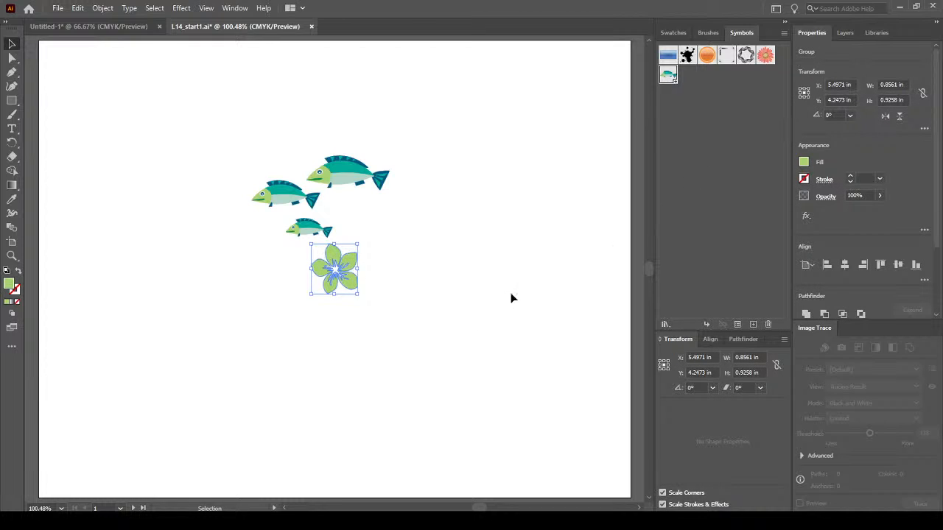
left_click_drag(353, 289, 443, 238)
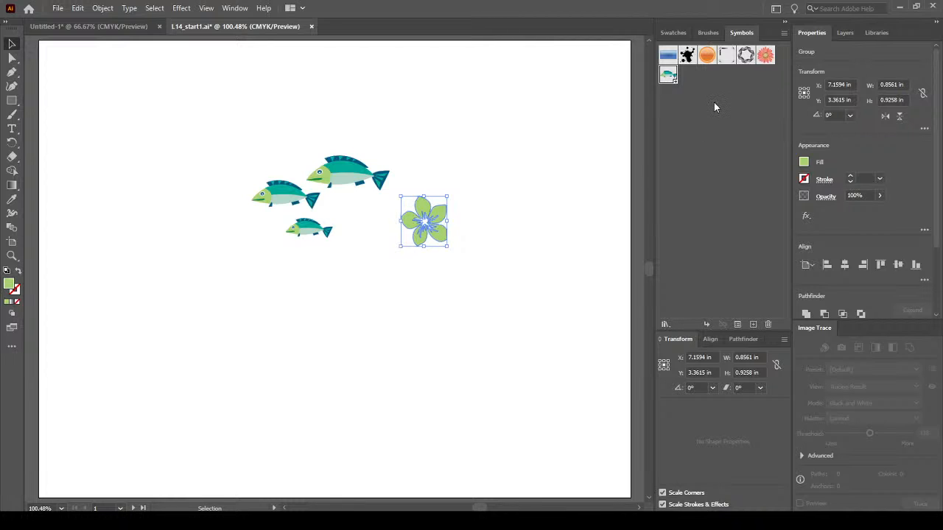
key("Delete")
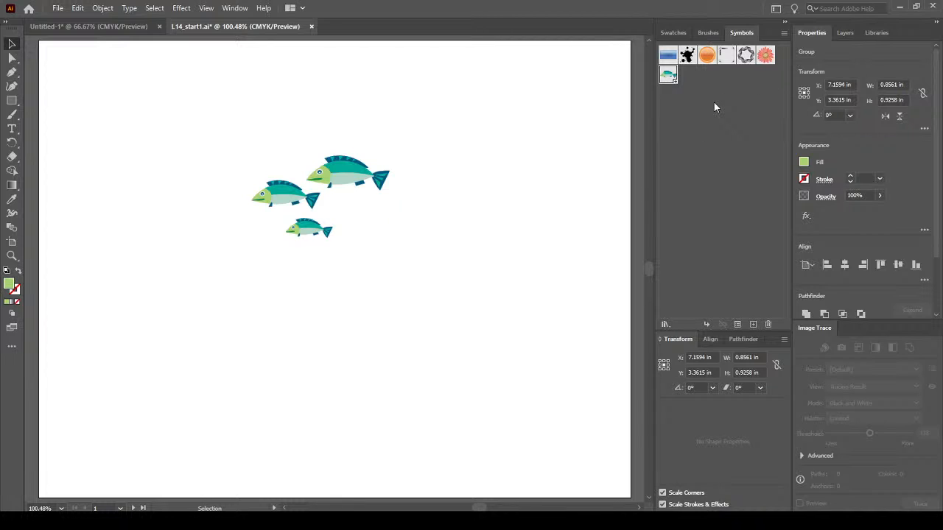
Create a dynamic symbol named Flower from the green flower on artboard 2, with Graphic as the export type.
left_click(133, 509)
left_click(288, 338)
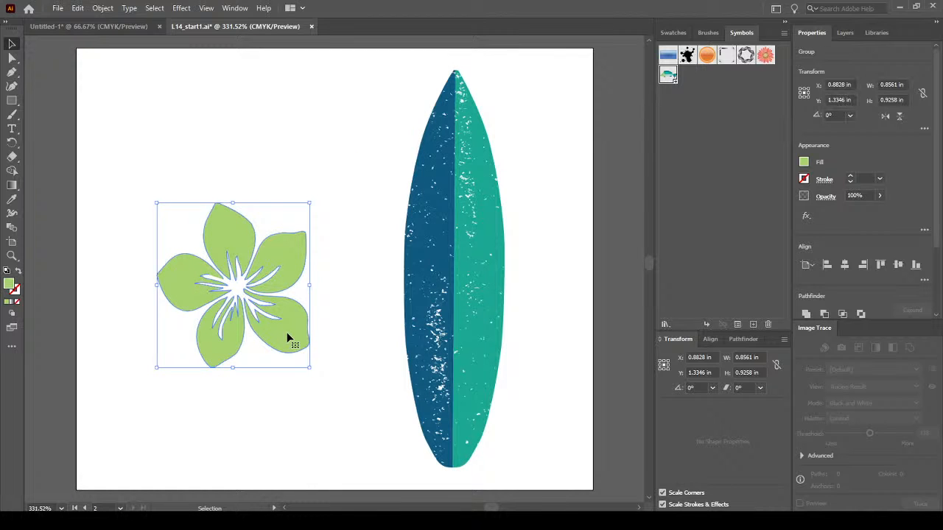
left_click(753, 325)
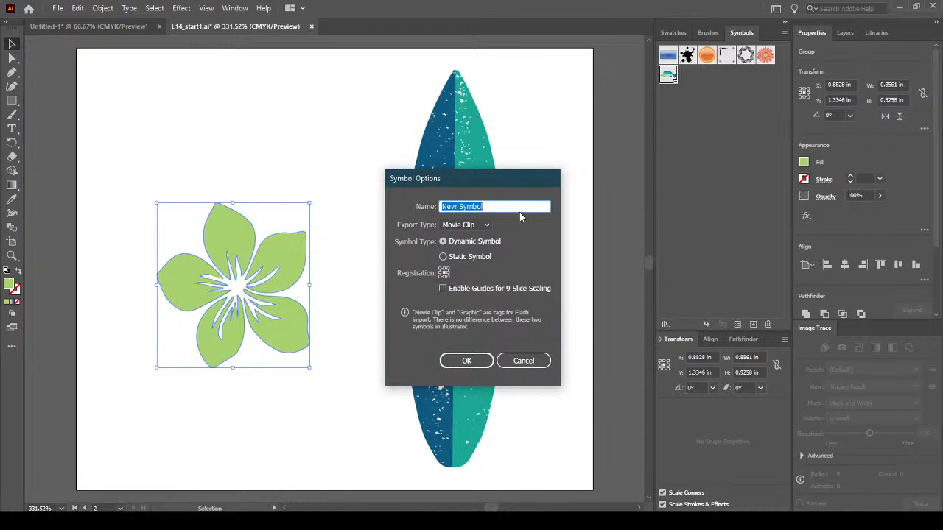
type("Flower")
left_click(464, 225)
left_click(468, 251)
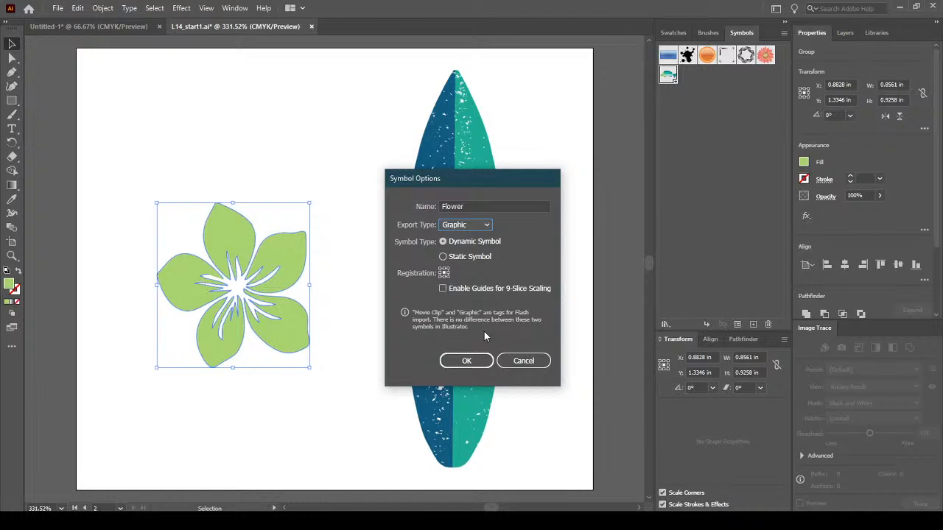
left_click(467, 361)
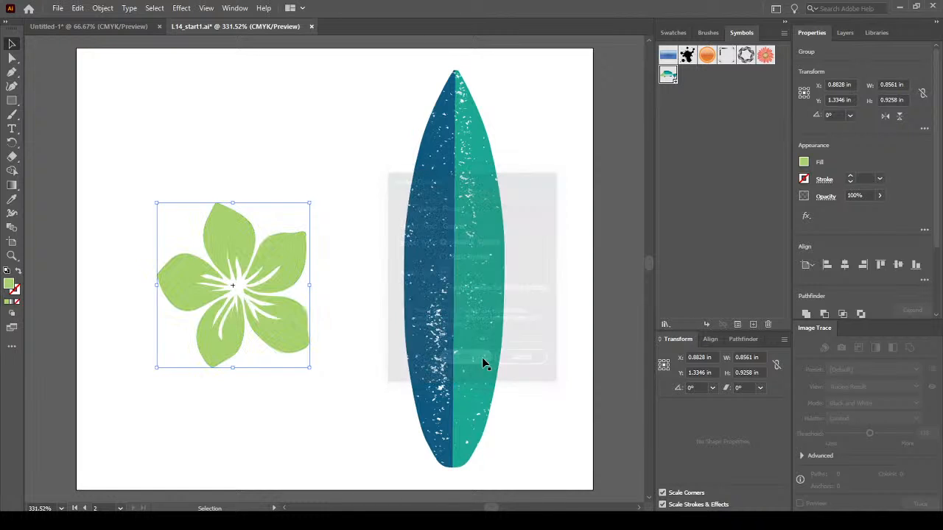
left_click(232, 409)
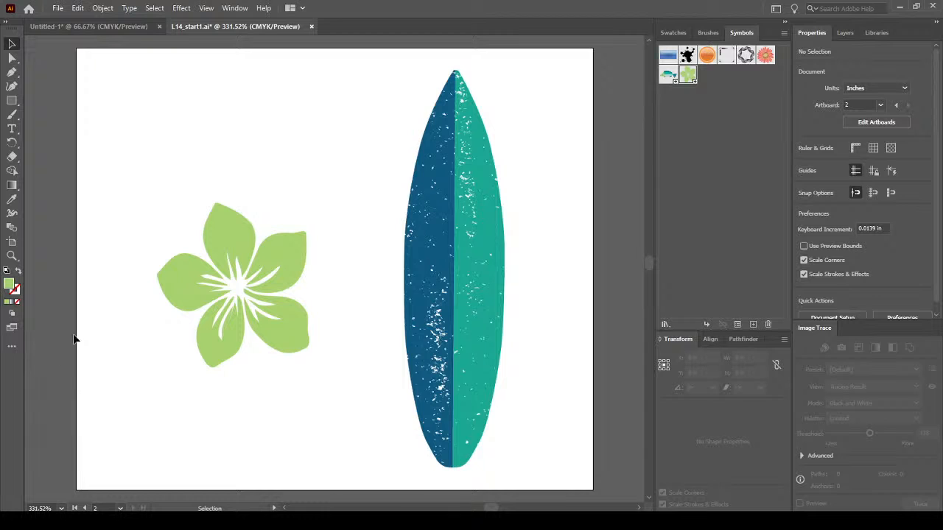
Place two Flower instances above the fish on artboard 1, scaling the second to about 0.69 by 0.74 in.
left_click(84, 509)
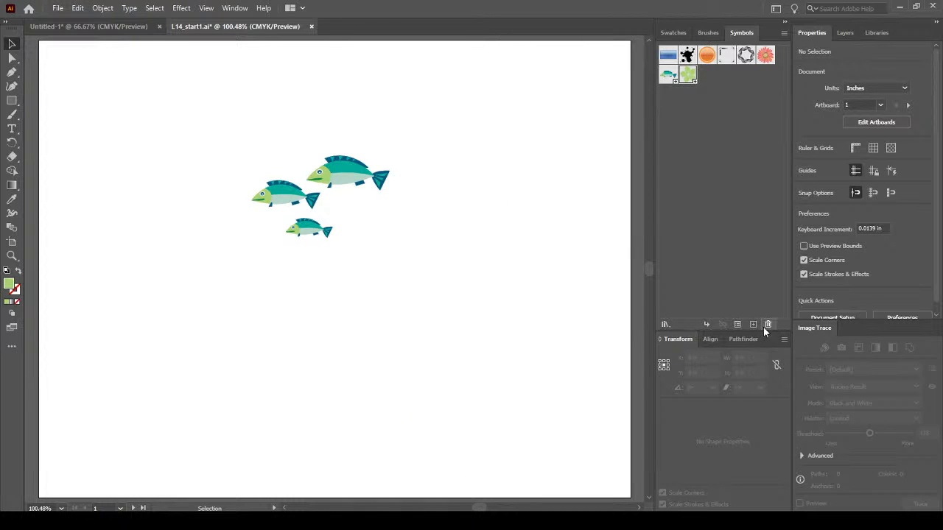
left_click(707, 324)
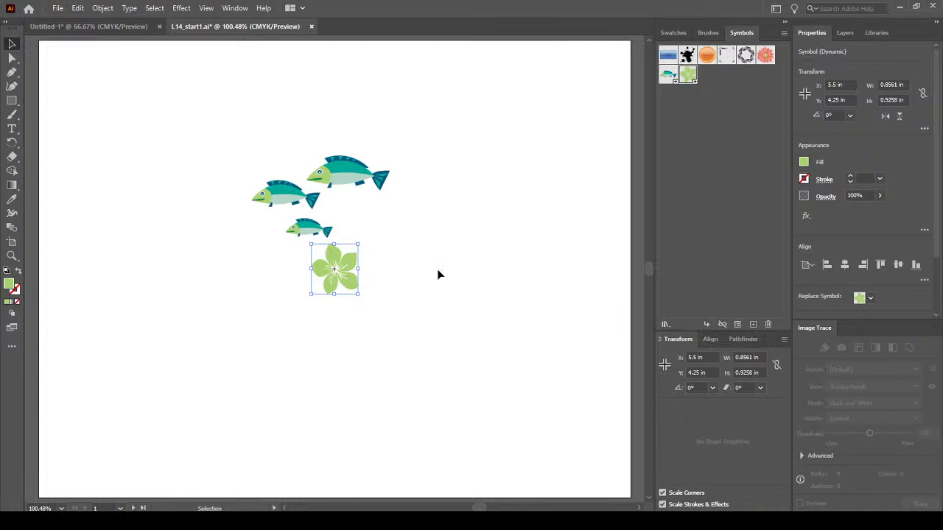
left_click_drag(337, 266, 388, 111)
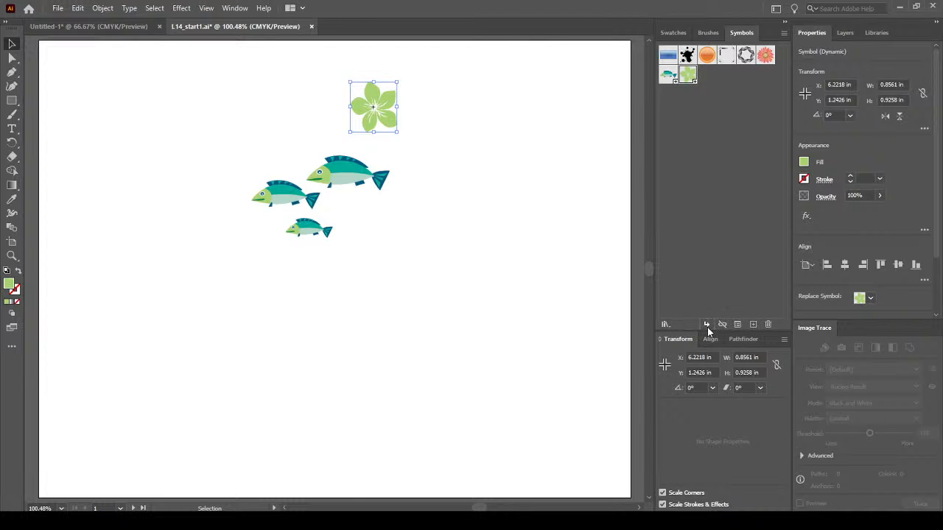
left_click(706, 326)
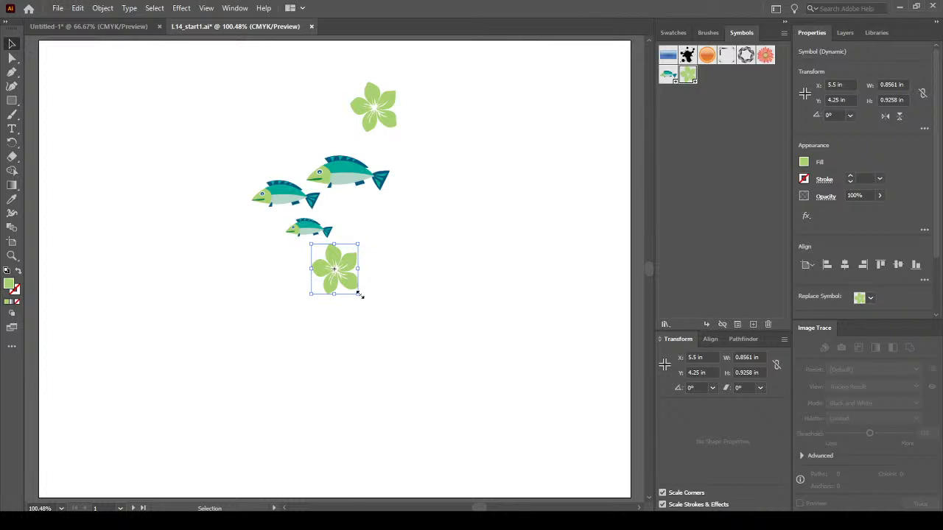
left_click_drag(358, 294, 321, 137)
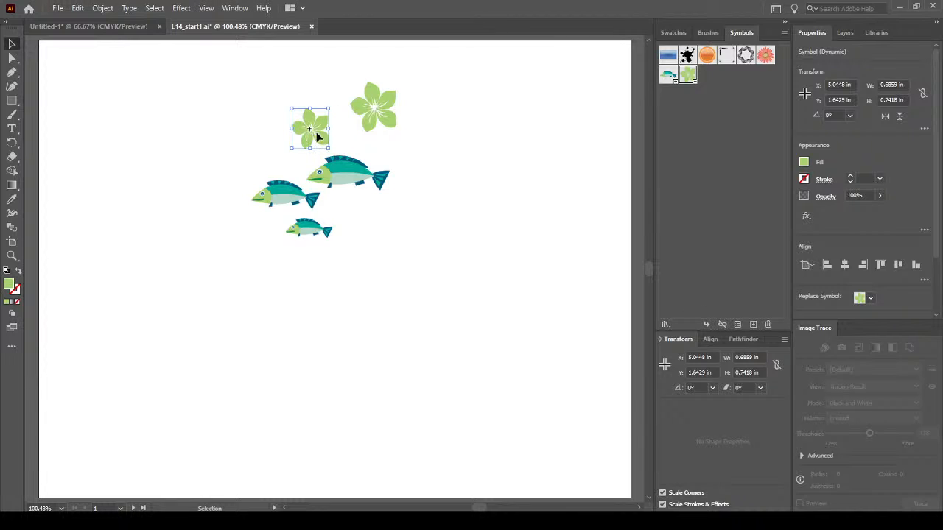
Duplicate the smaller flower to either side of the largest fish and scale down the rightmost copy.
left_click_drag(310, 133, 433, 163)
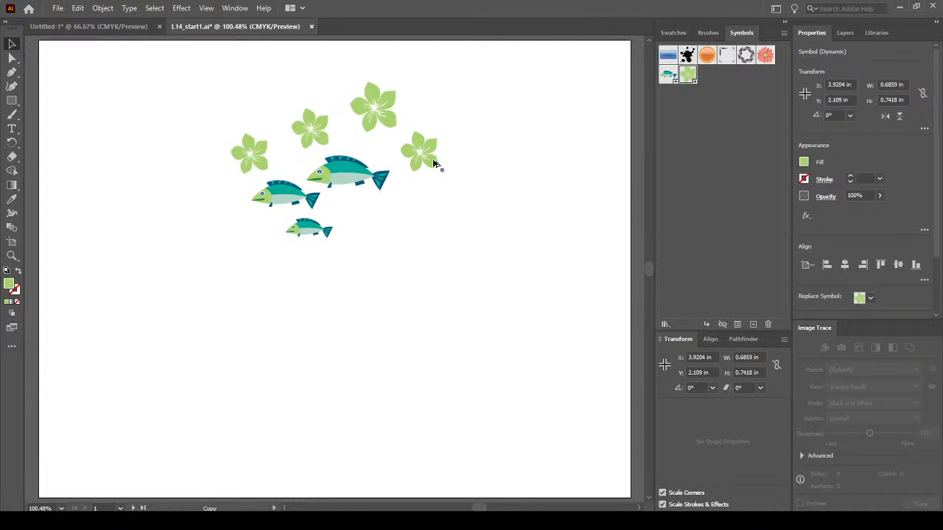
left_click(433, 166)
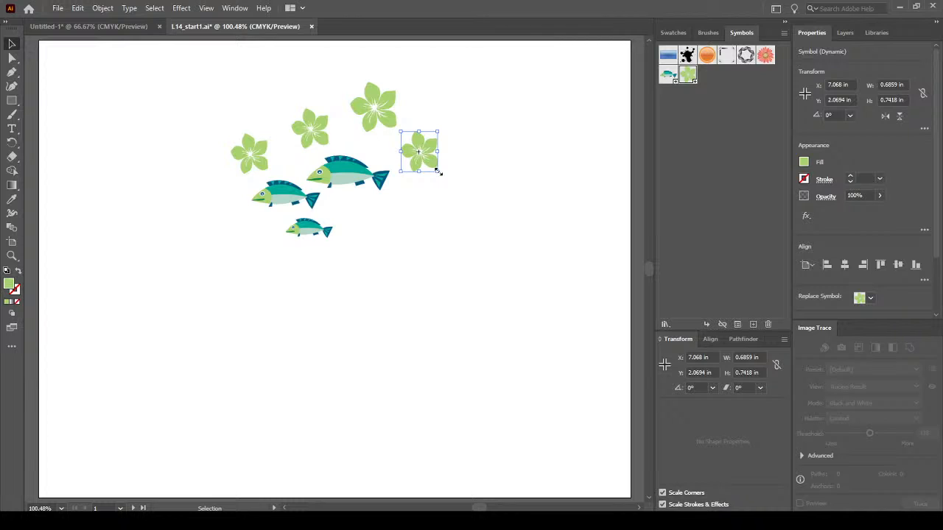
left_click_drag(438, 171, 431, 159)
Scale down the leftmost flower just above the middle fish and shift the medium flower above the largest fish slightly left.
left_click(256, 150)
left_click_drag(230, 171, 252, 177)
left_click(224, 204)
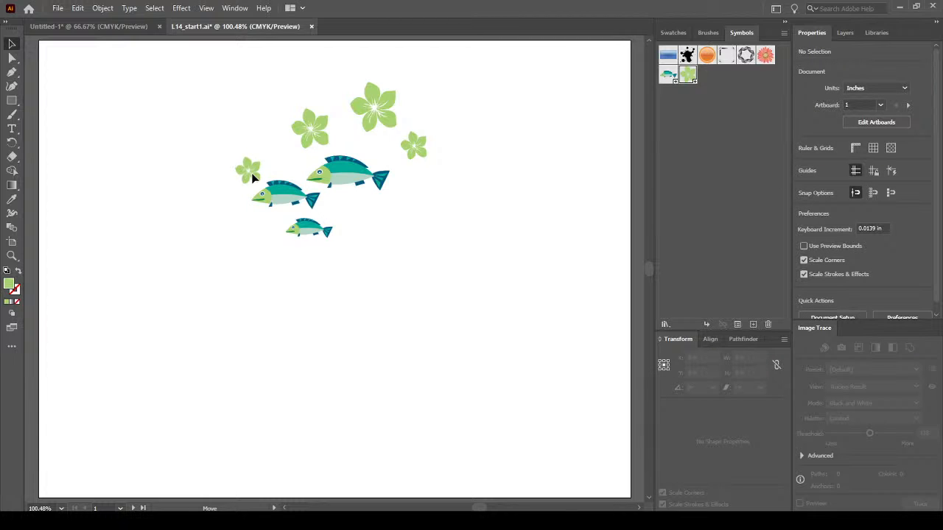
left_click_drag(319, 134, 310, 131)
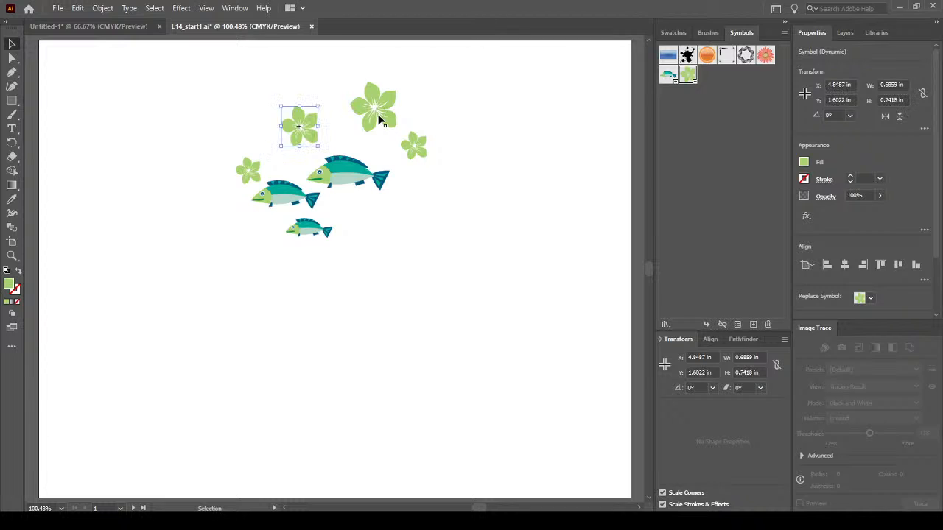
Shift the largest flower up and left above the largest fish, and move the small right flower closer to that fish's tail.
left_click_drag(381, 122, 373, 118)
left_click(421, 152)
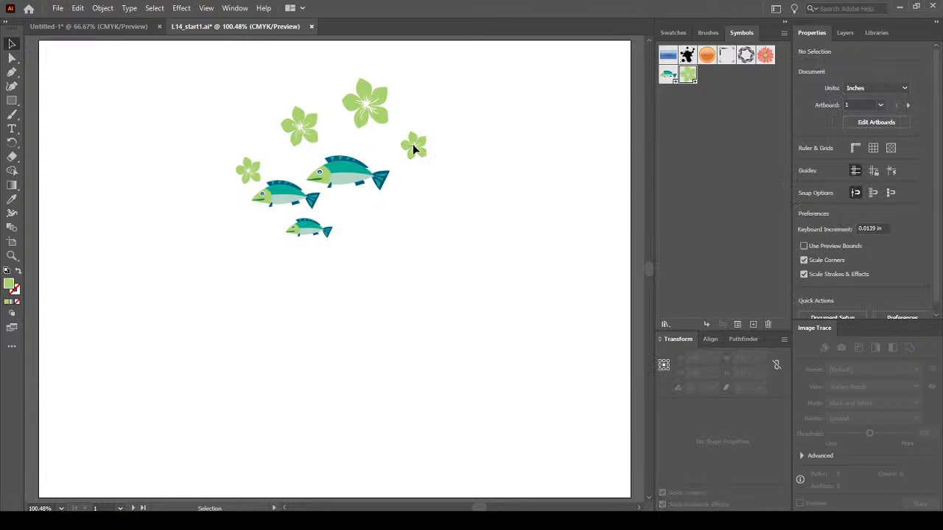
left_click_drag(413, 148, 393, 146)
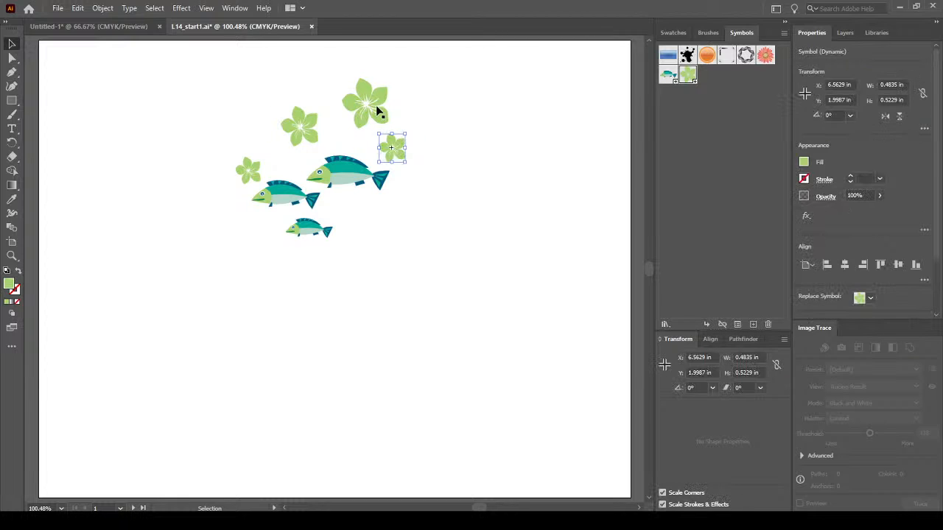
left_click_drag(381, 93, 375, 88)
left_click(480, 193)
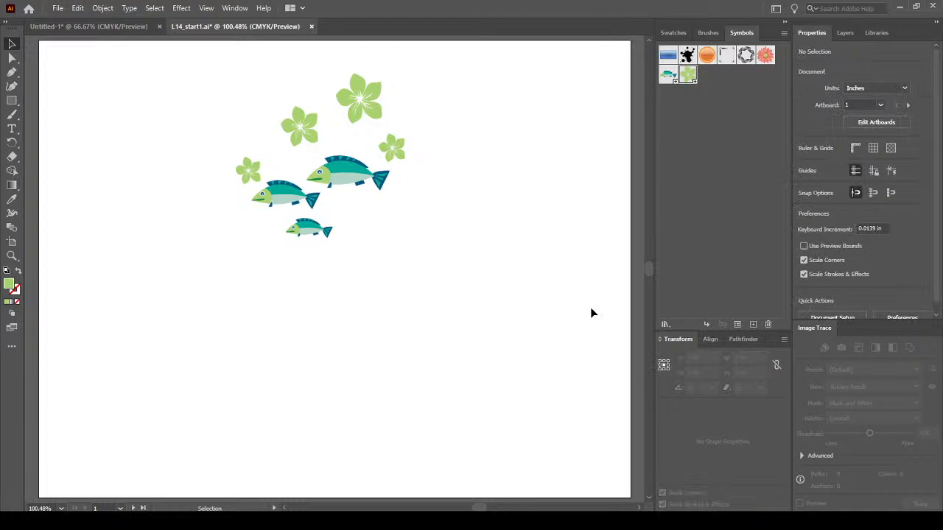
Rotate each of the four flowers slightly to a different angle so they vary around the fish.
left_click(362, 101)
left_click_drag(387, 124, 409, 175)
left_click(400, 152)
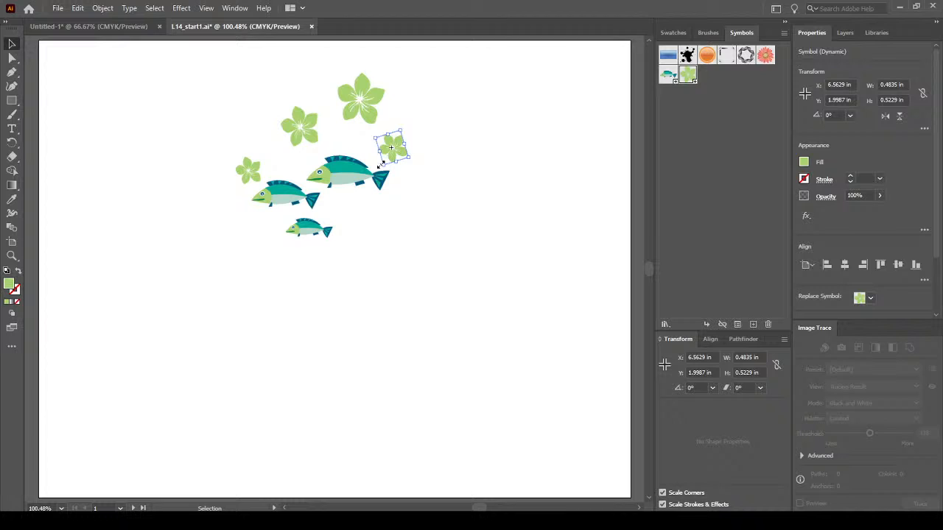
left_click(302, 128)
left_click_drag(323, 149, 349, 131)
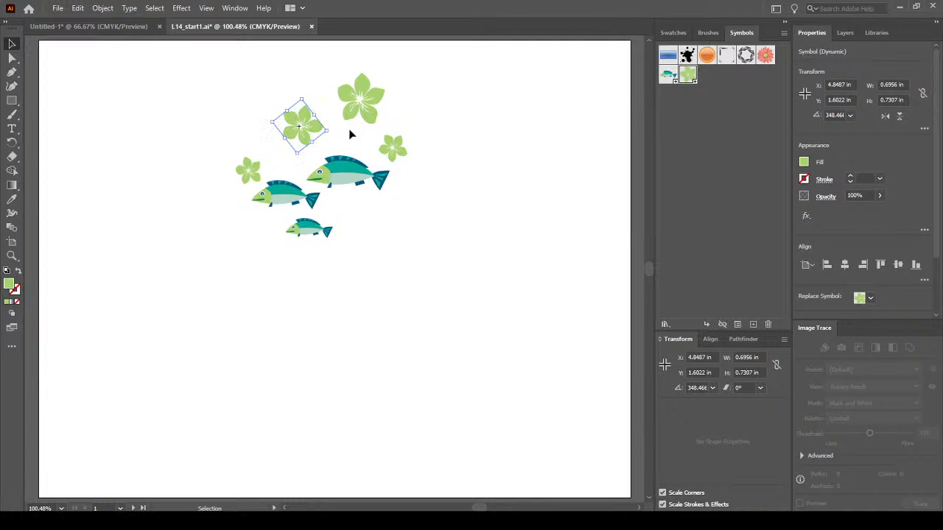
left_click(249, 168)
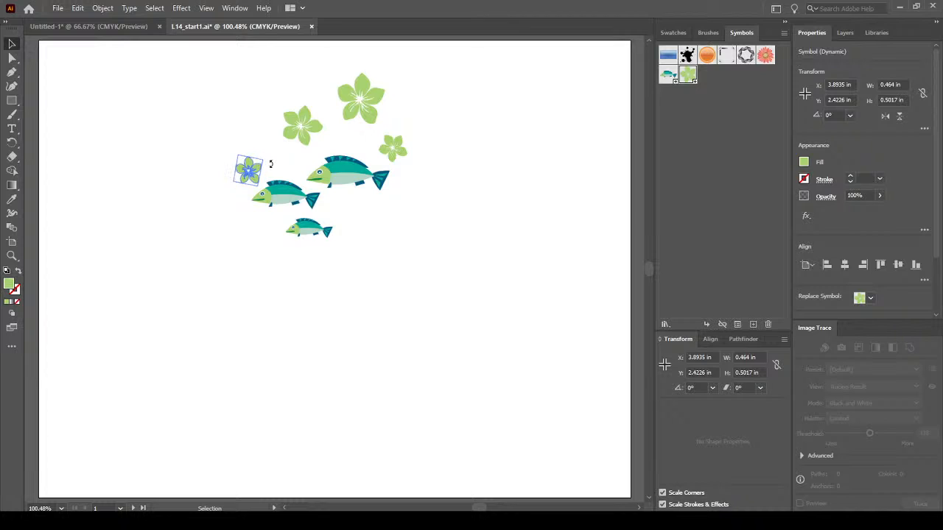
left_click(461, 269)
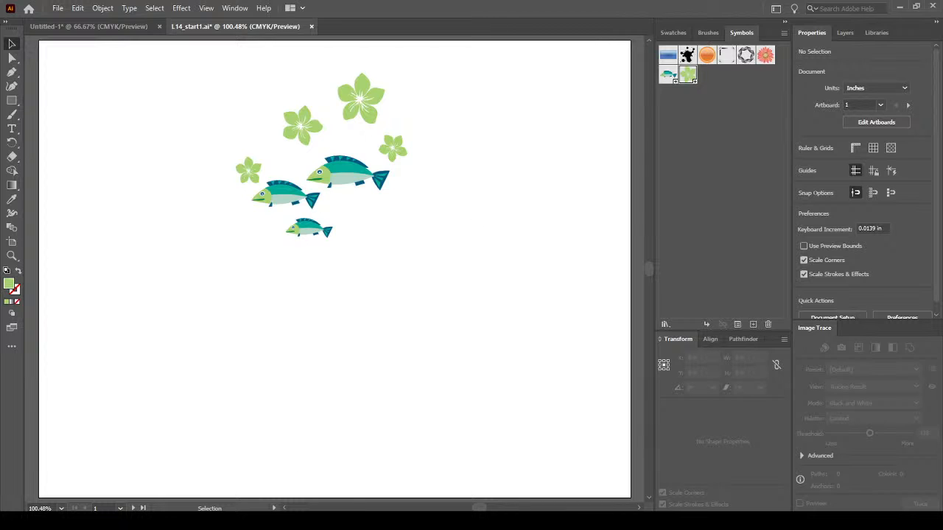
Create a dynamic symbol named Surf Board from the surfboard on artboard 2, with Graphic as the export type.
left_click(134, 508)
left_click(497, 201)
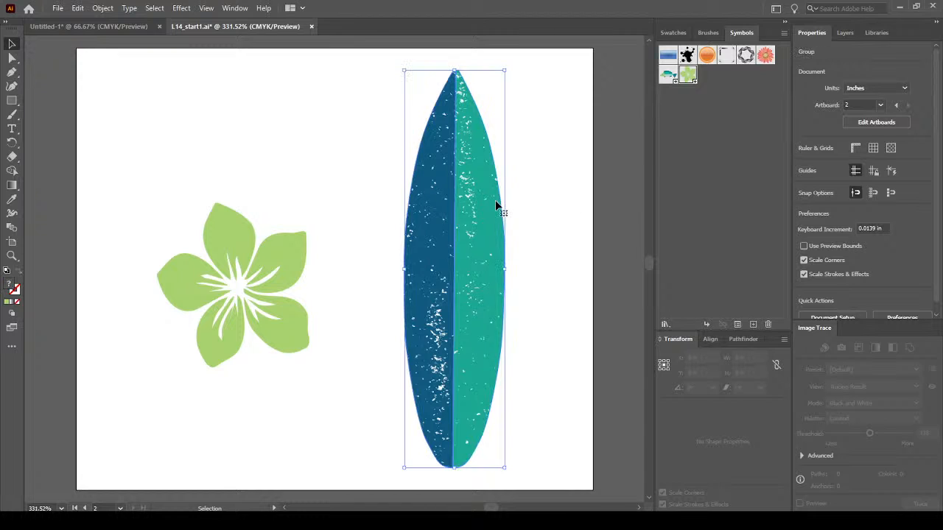
left_click(752, 326)
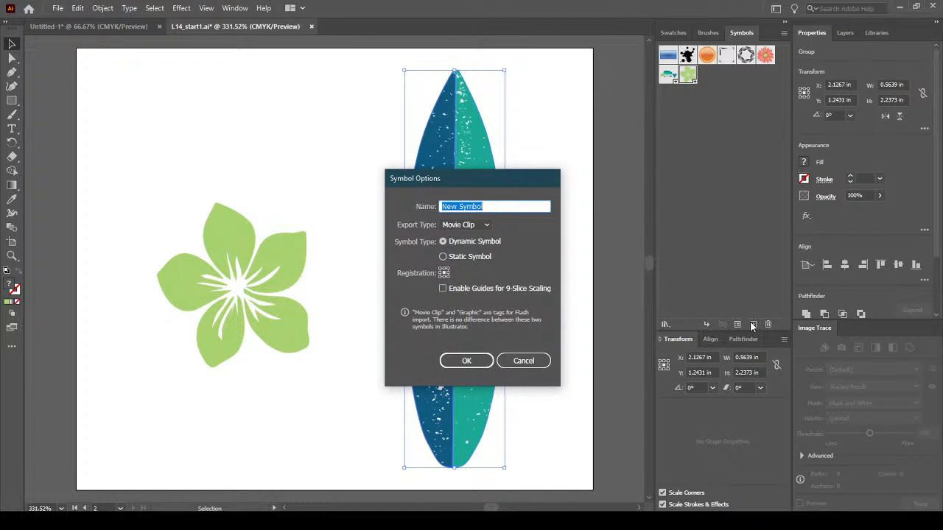
left_click(484, 225)
left_click(465, 251)
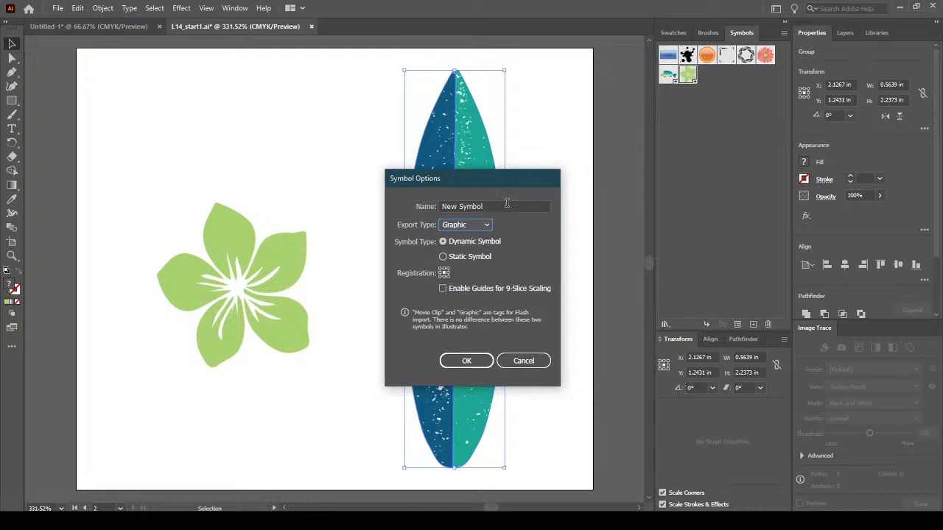
left_click(507, 206)
type("S")
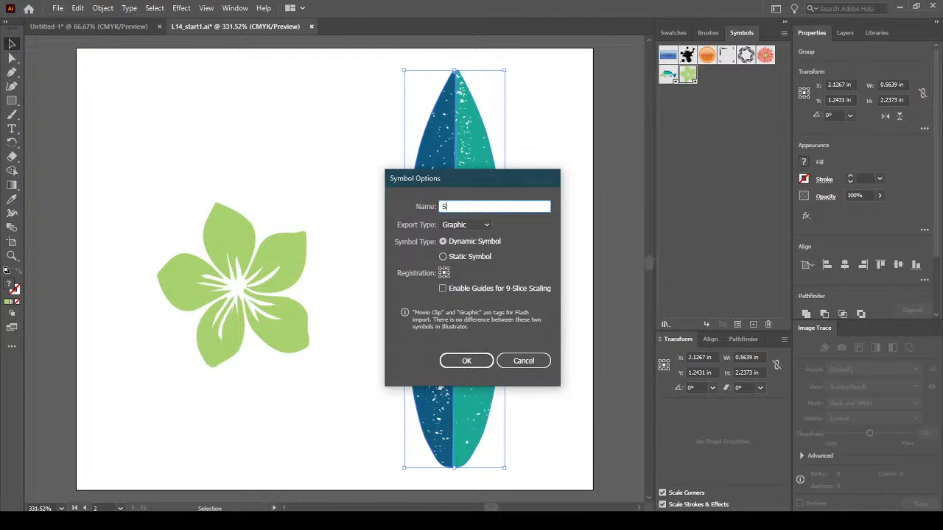
type("urf Board")
left_click(476, 360)
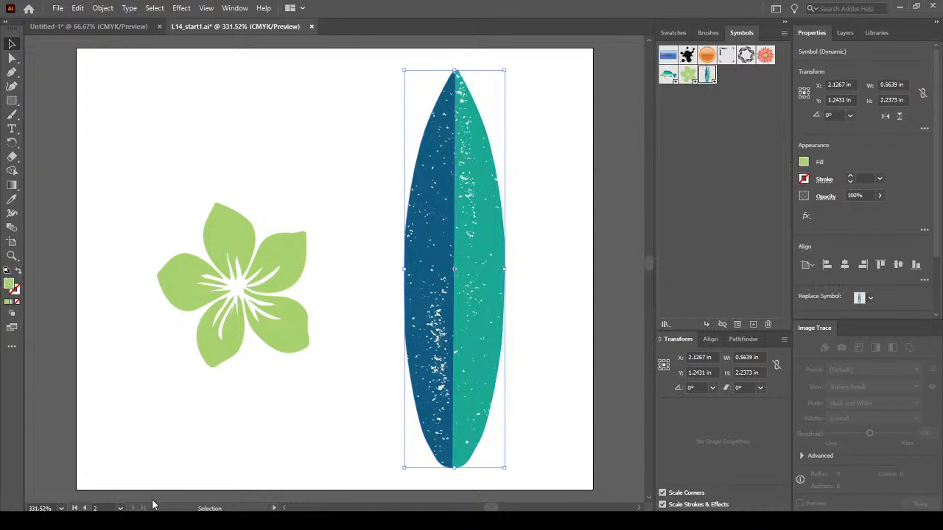
Place a Surf Board instance on artboard 1, enlarge it to about 0.97 by 3.85 in, and move it over the fish and flowers.
left_click(84, 508)
left_click(317, 308)
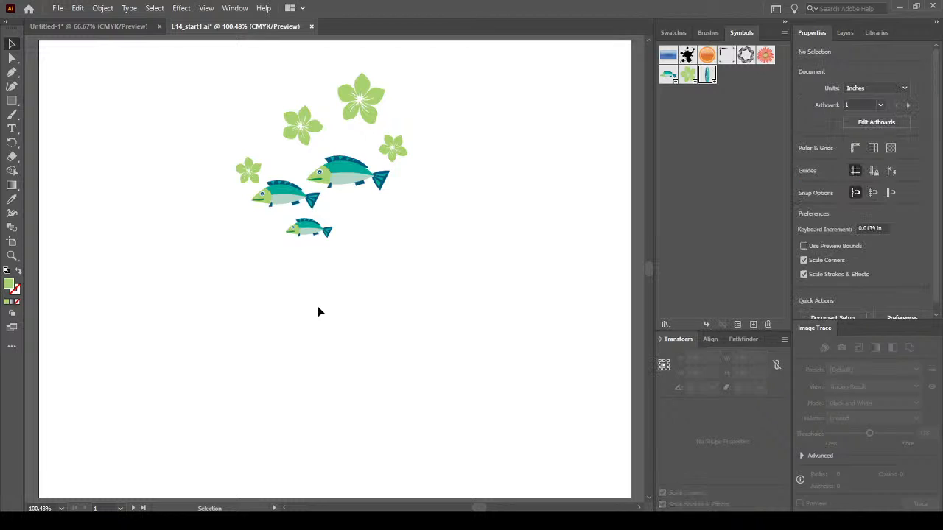
scroll(370, 245, "down", 1)
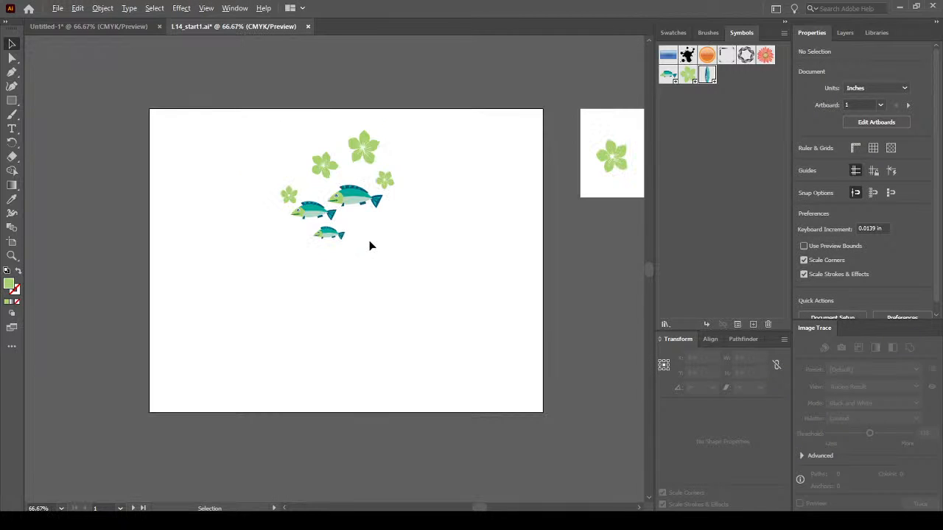
left_click_drag(441, 207, 435, 231)
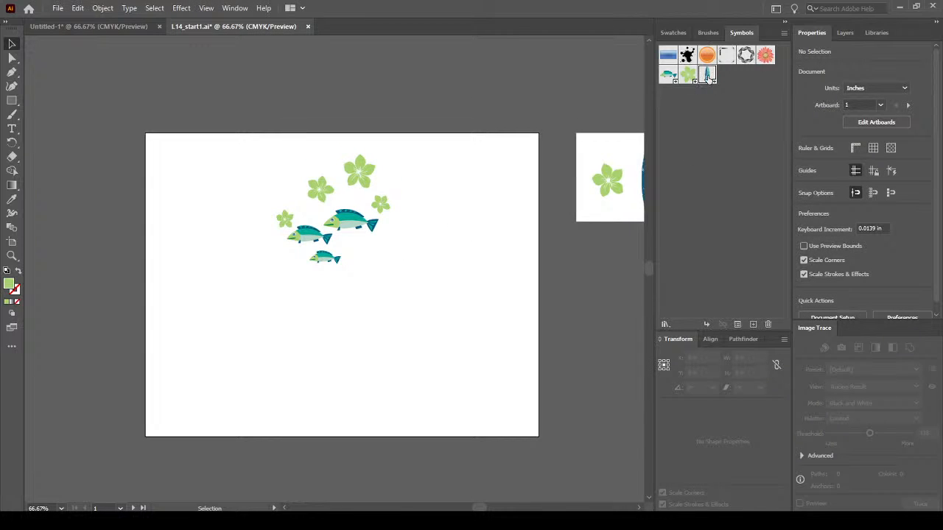
left_click(707, 324)
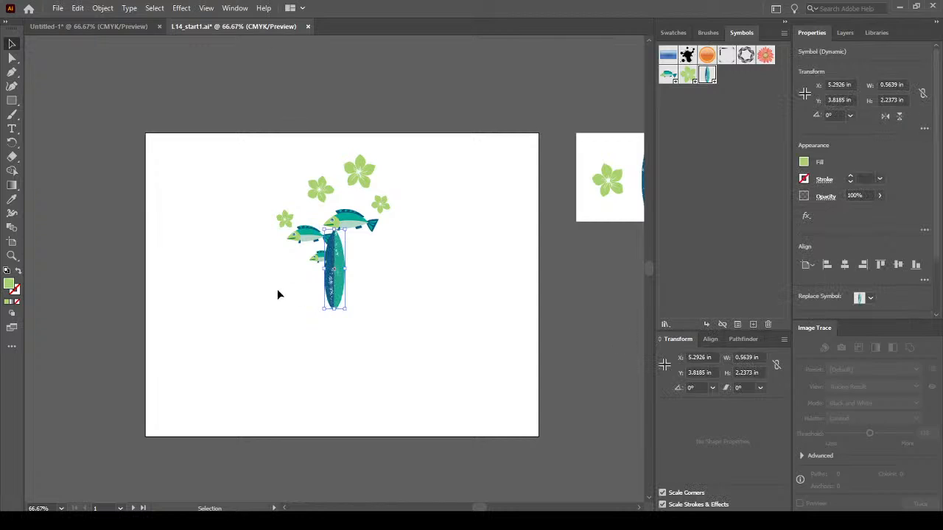
left_click_drag(335, 291, 403, 396)
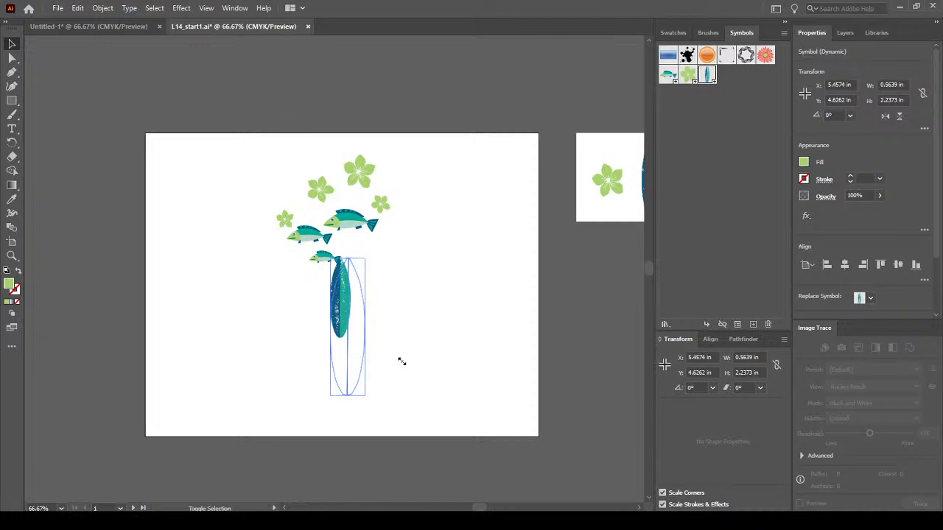
left_click_drag(343, 362, 331, 243)
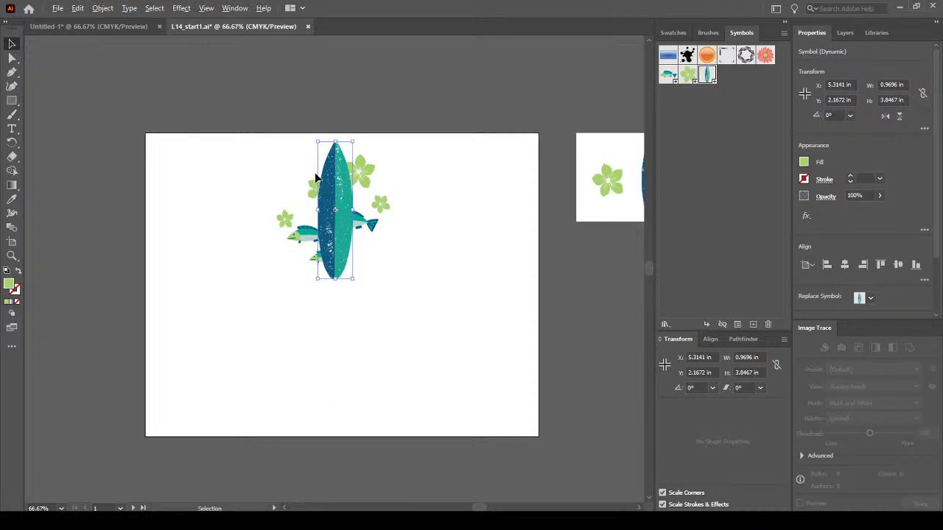
scroll(314, 172, "up", 1)
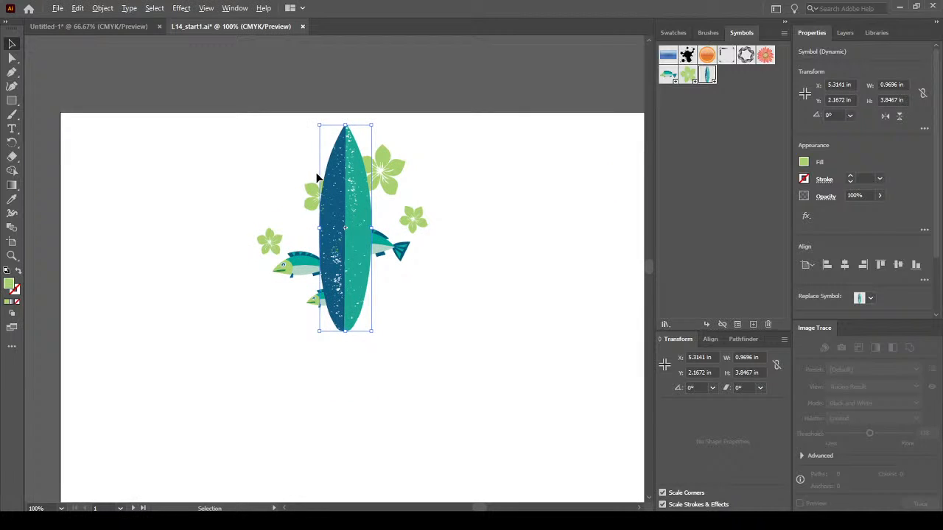
Place two more Surf Board instances at their original size, side by side to the left of the large surfboard.
left_click(707, 324)
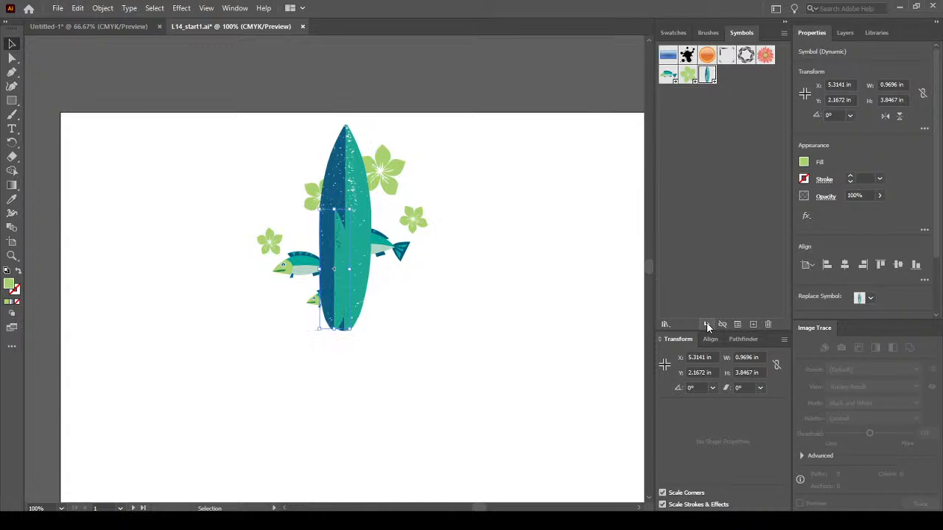
left_click_drag(338, 302, 302, 283)
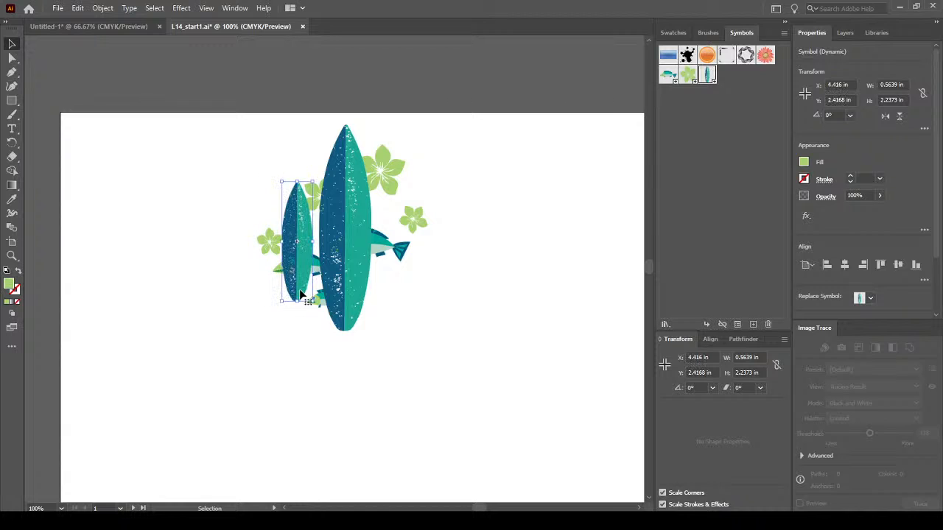
left_click(722, 323)
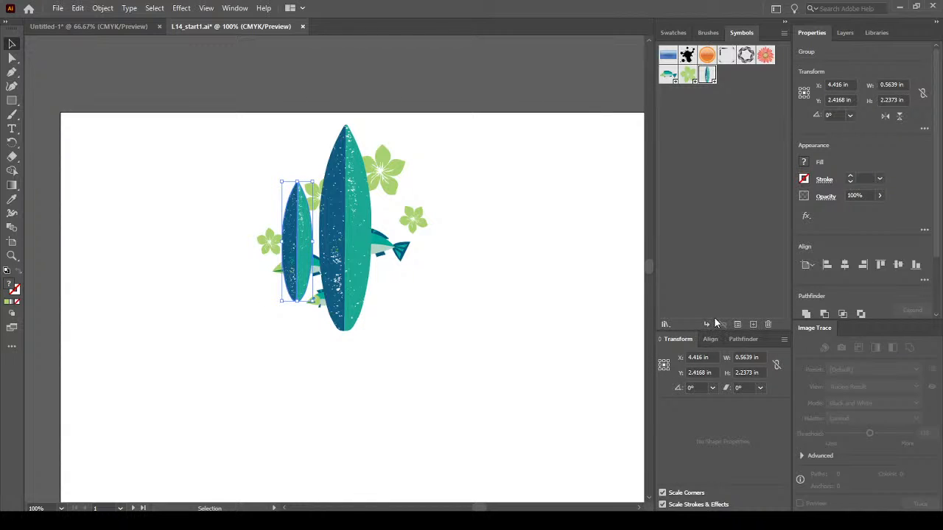
key("ctrl+z")
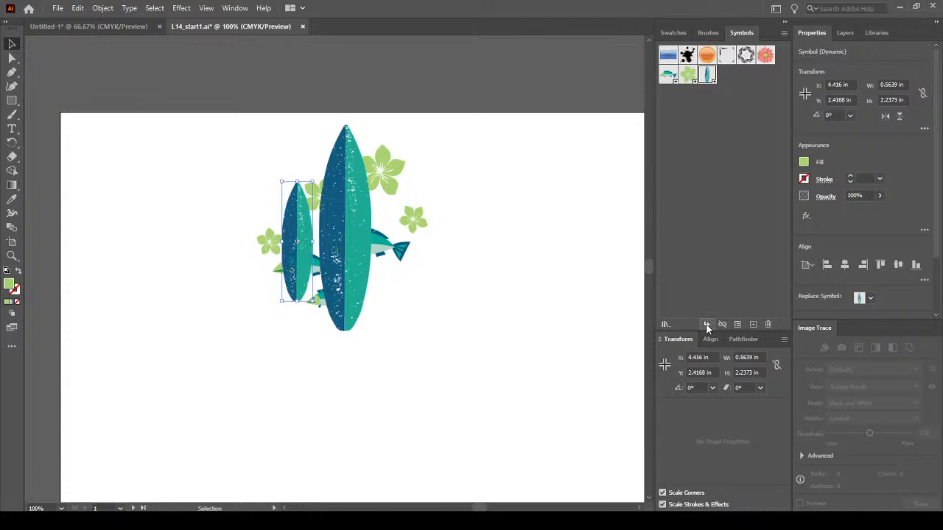
left_click(706, 323)
left_click_drag(355, 290, 262, 265)
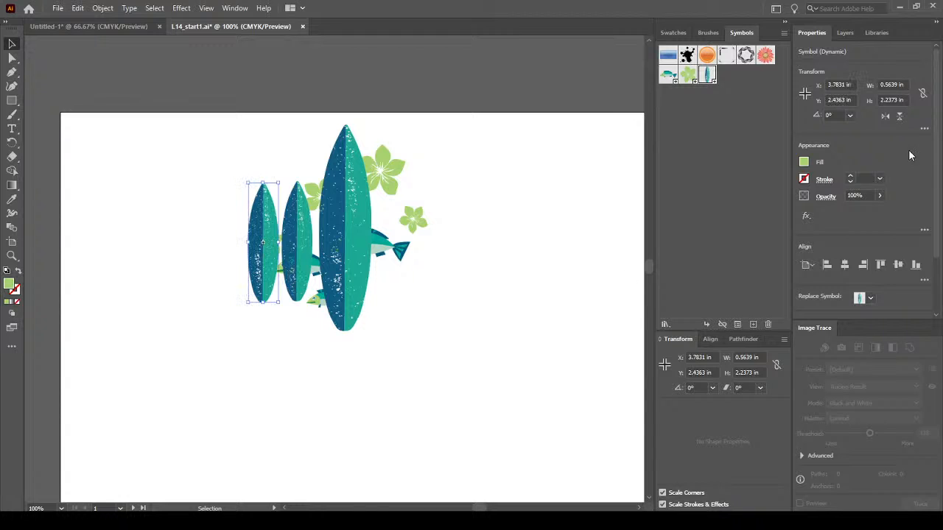
left_click(543, 284)
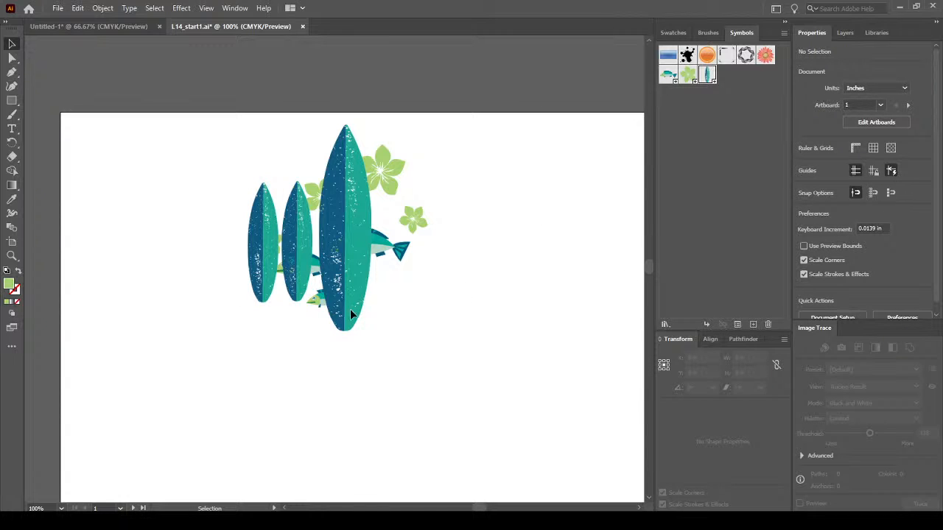
Move the two smaller surfboards into the empty area below and left of the fish, level with each other.
left_click_drag(266, 247, 257, 360)
left_click(295, 273, "shift")
left_click(278, 361)
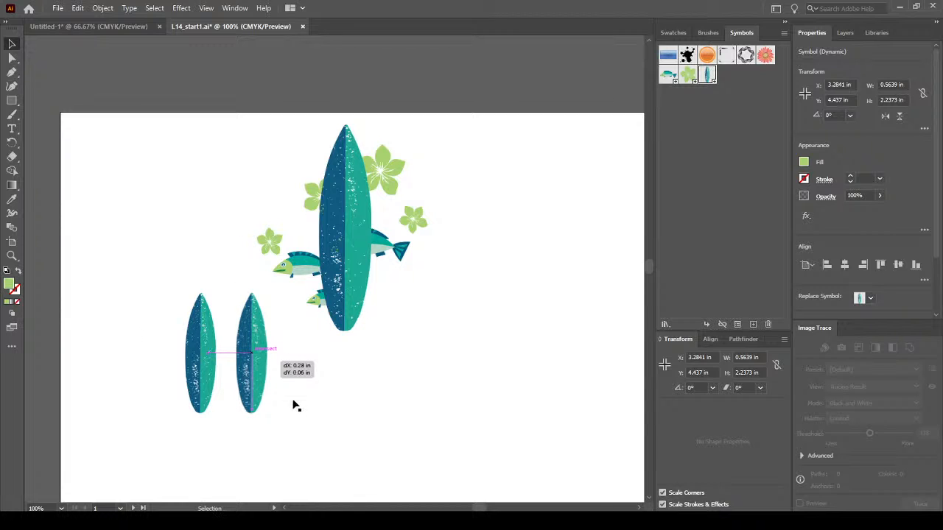
left_click(342, 418)
Enlarge both smaller surfboards together to about 0.81 by 3.22 in each and place them on either side of the large surfboard's centre.
left_click_drag(147, 317, 336, 465)
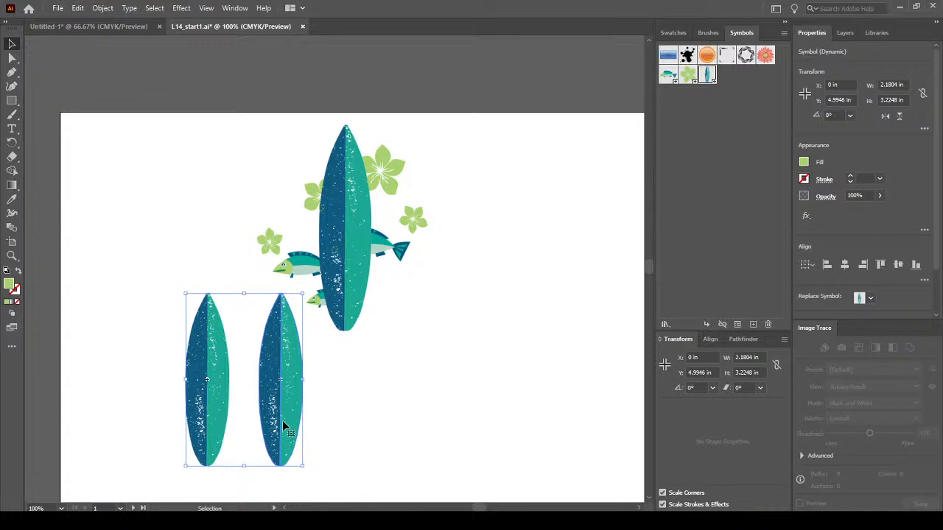
left_click_drag(283, 420, 383, 282)
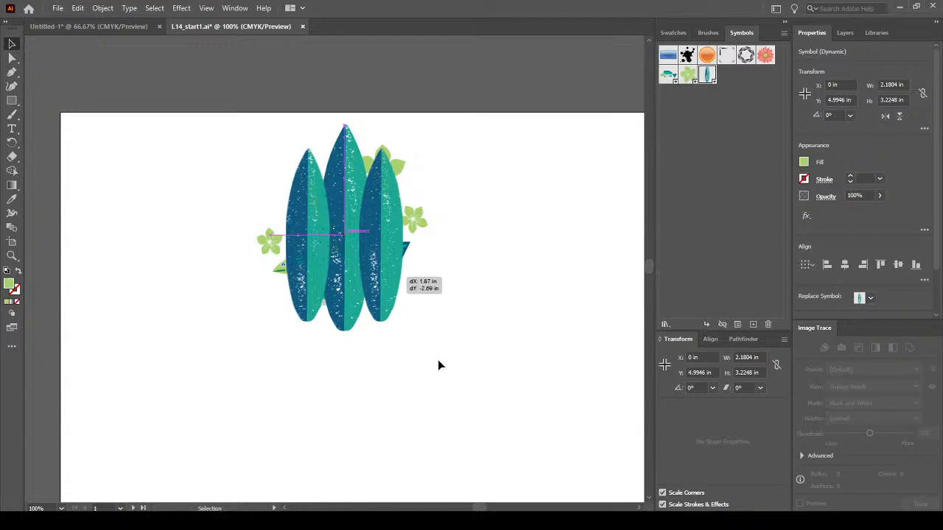
left_click(438, 366)
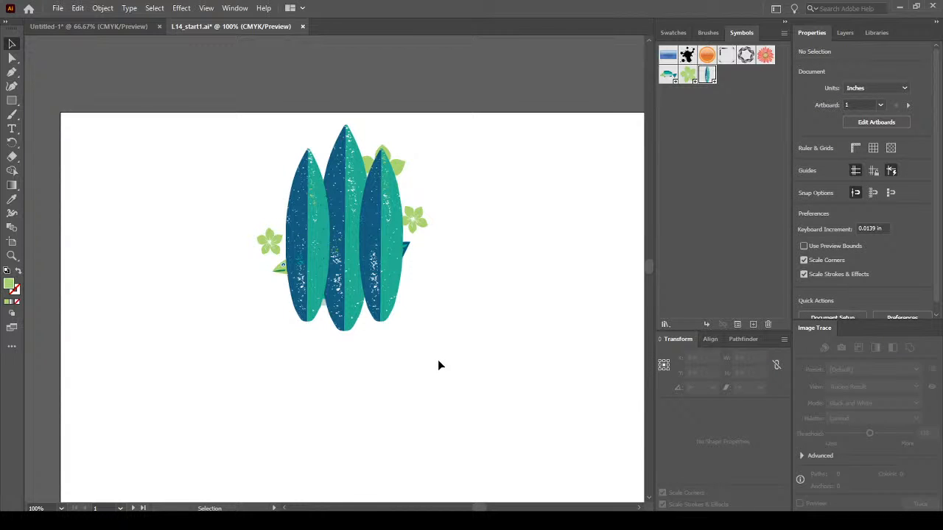
Nudge the left surfboard outward until it sits just beside the middle one, at X about 4.39 in.
left_click(312, 274)
key("shift+Left")
key("shift+Left")
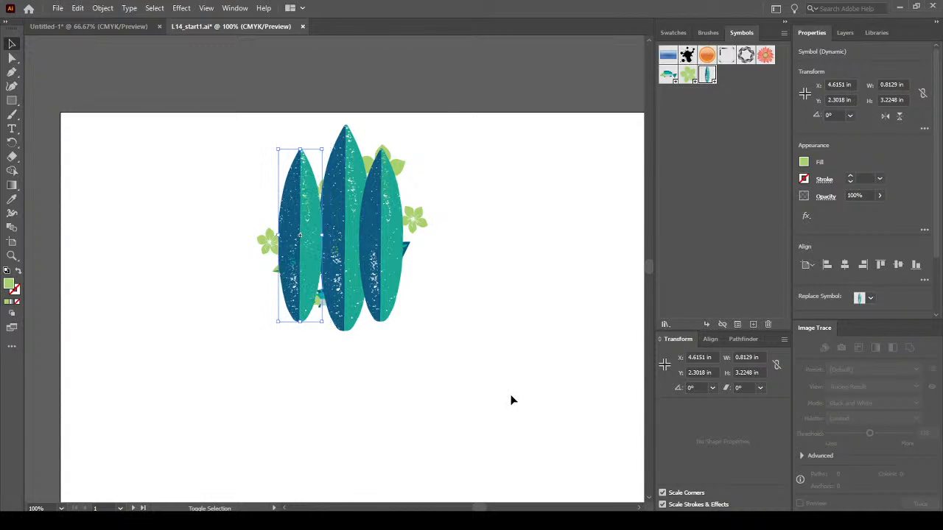
key("Right")
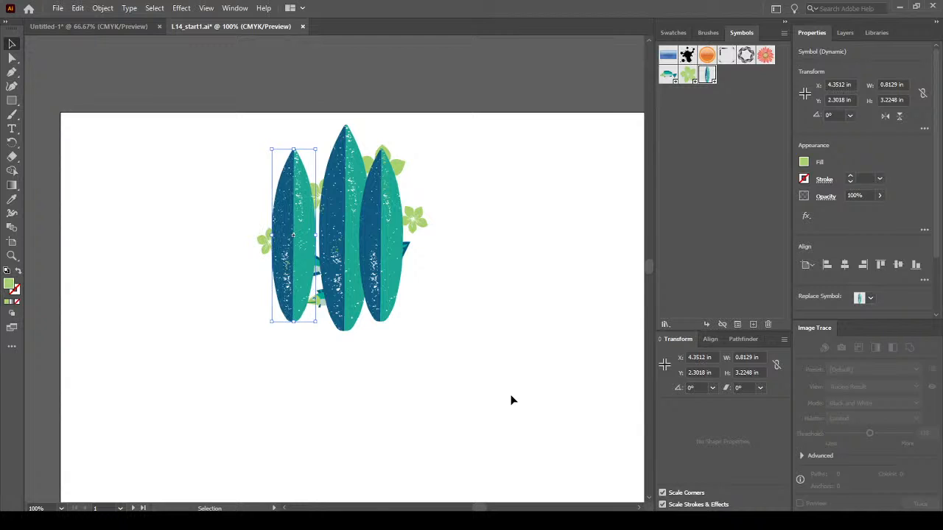
key("Right")
key("Right")
key("Right")
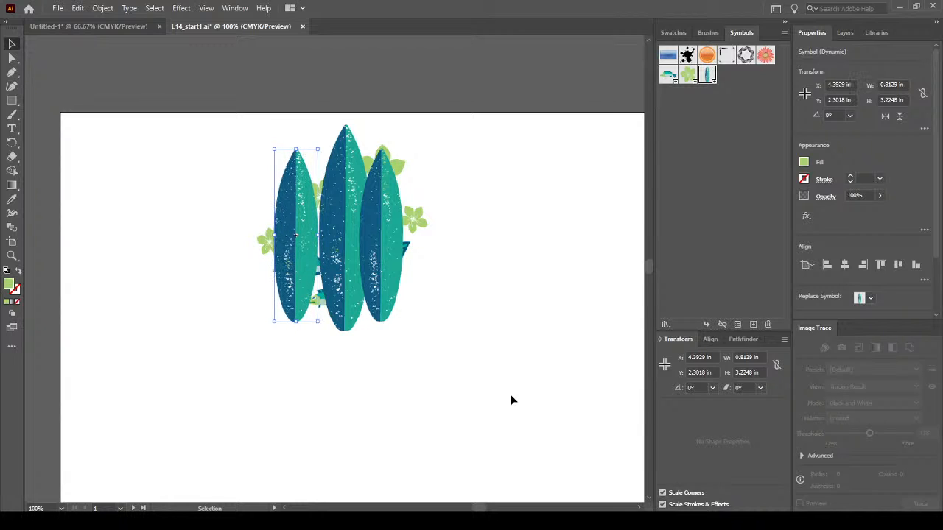
Nudge the right surfboard outward until it clears the middle one, at X about 6.26 in.
left_click(377, 302)
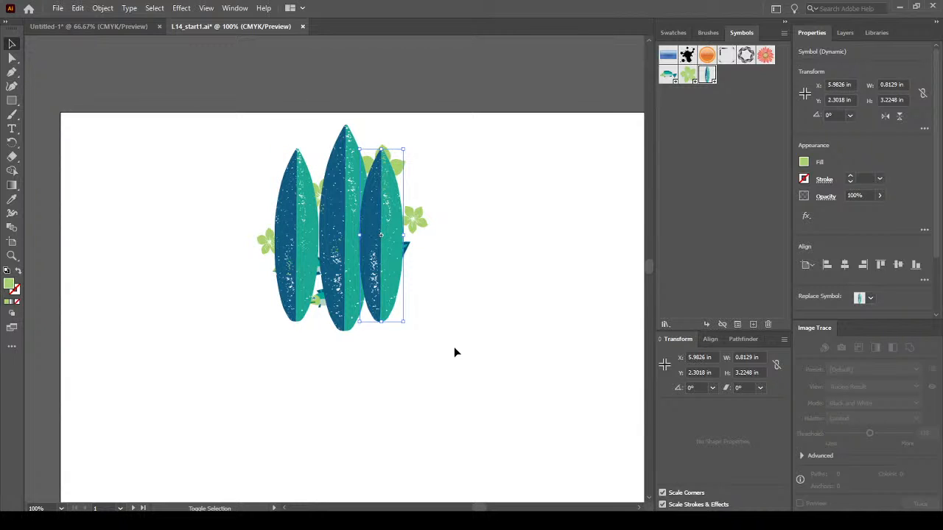
key("shift+Right")
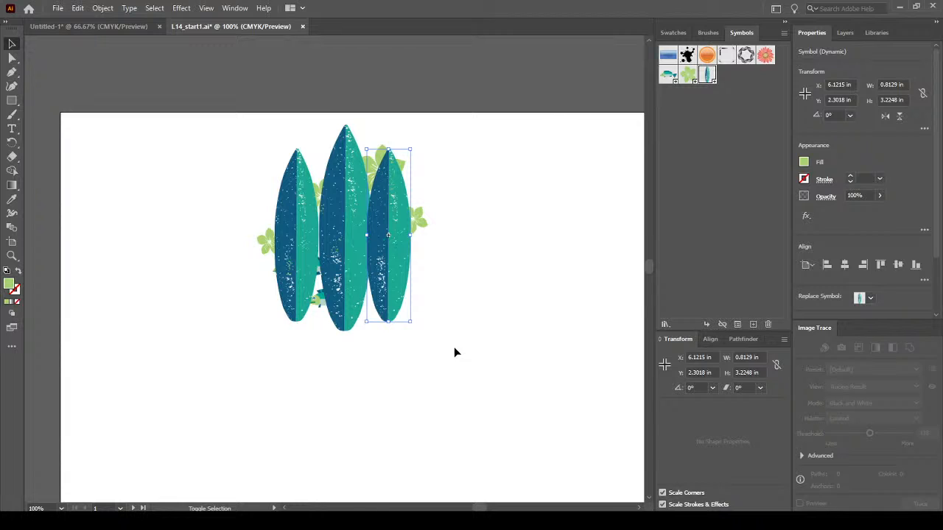
key("shift+Right")
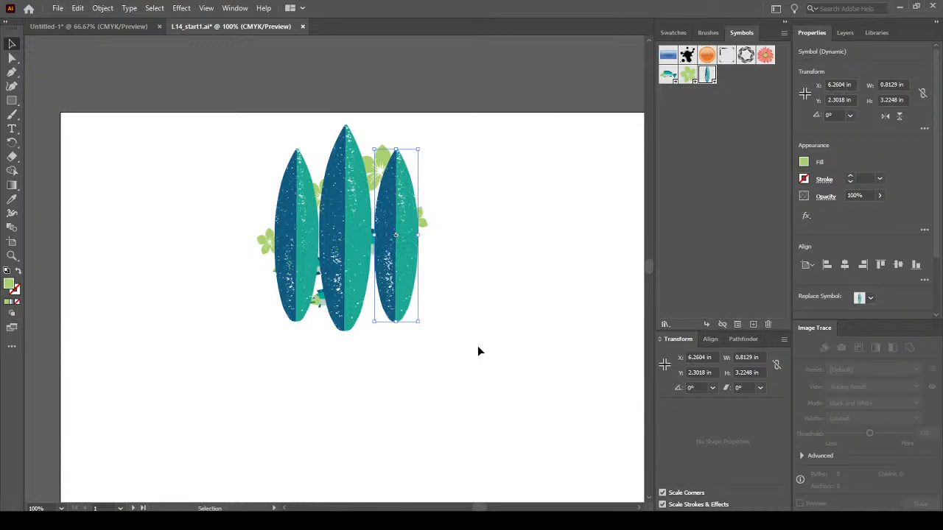
Nudge the right surfboard inward until it touches the middle one, at X about 6.23 in.
key("Left")
key("Left")
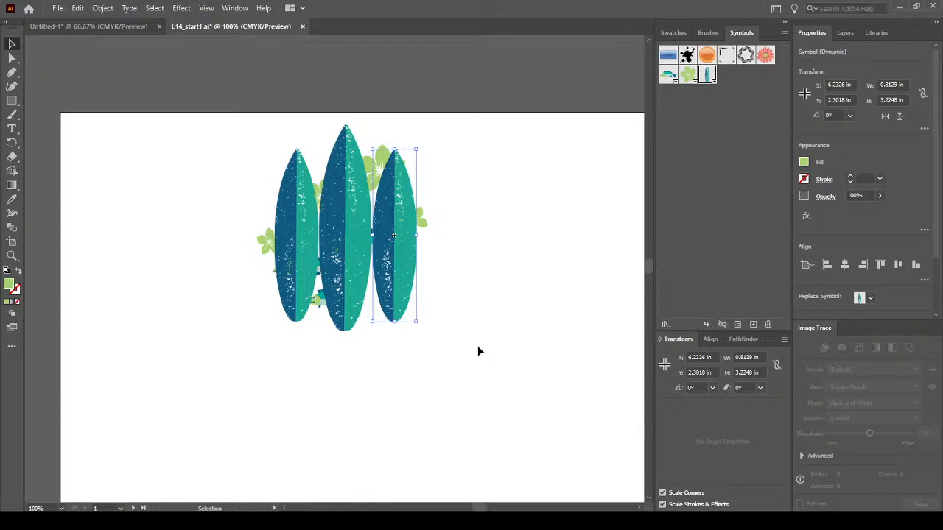
left_click(478, 352)
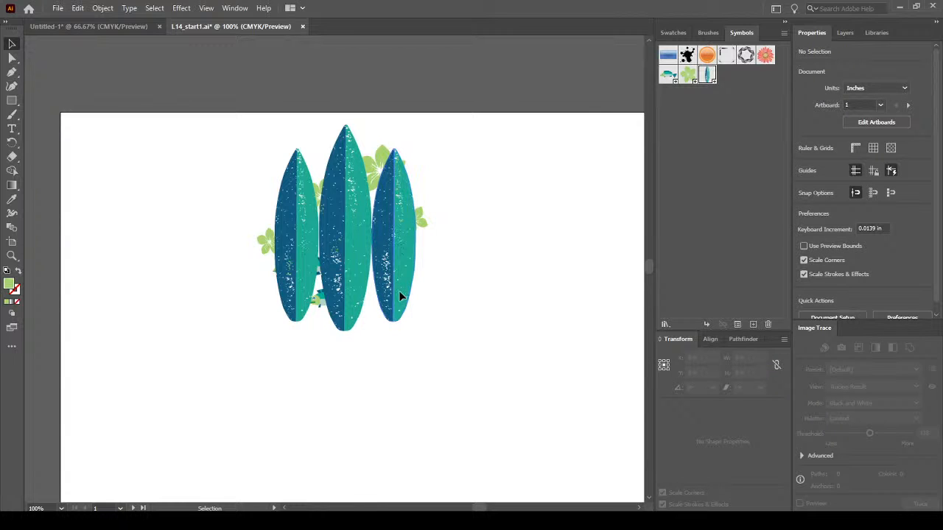
left_click(400, 296)
left_click(472, 325)
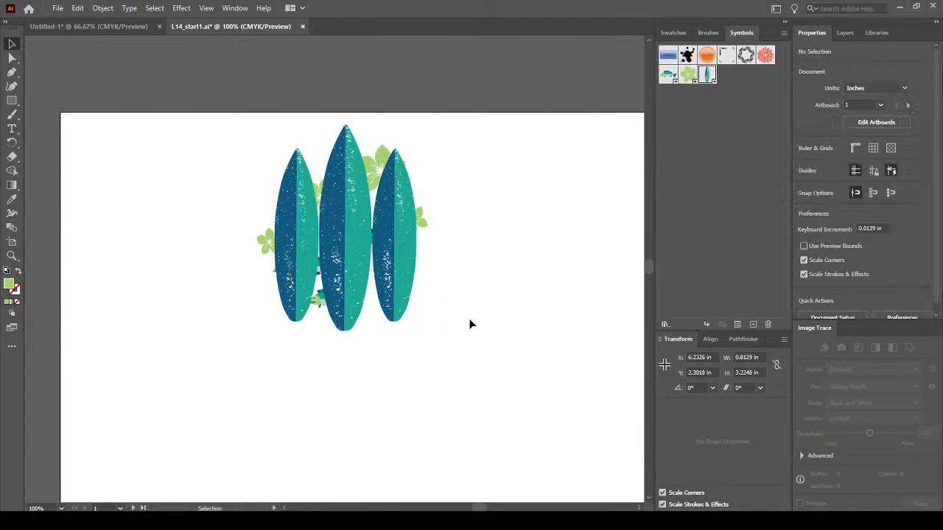
Open the Surf Board symbol for editing from the middle surfboard and select the board artwork.
left_click(351, 296)
double_click(351, 294)
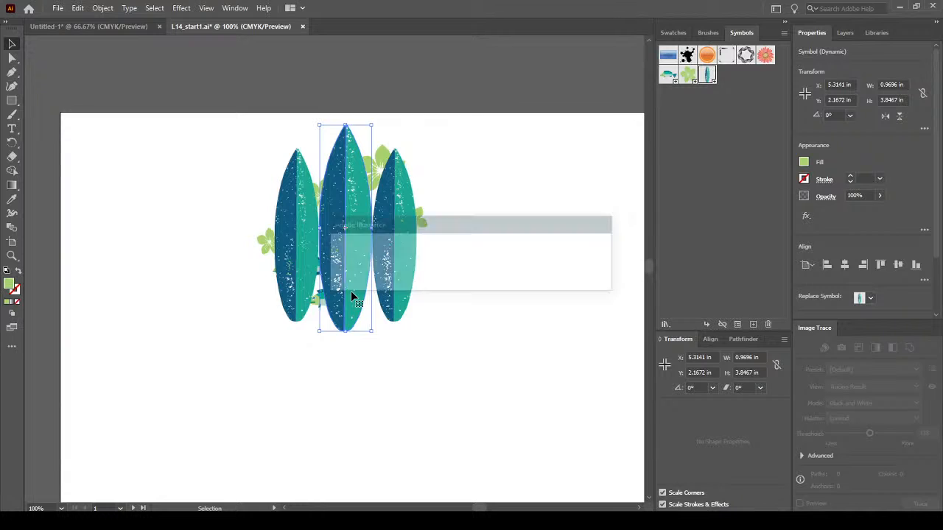
left_click(536, 276)
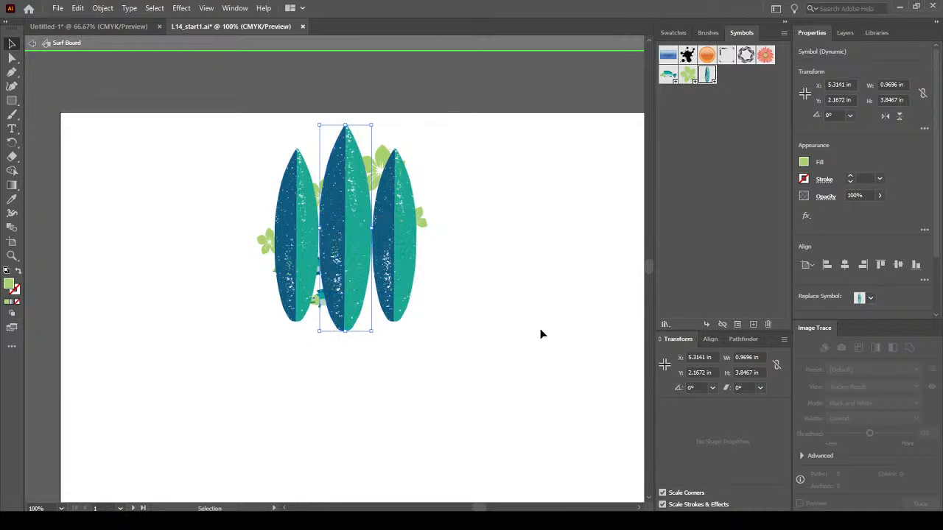
left_click(352, 253)
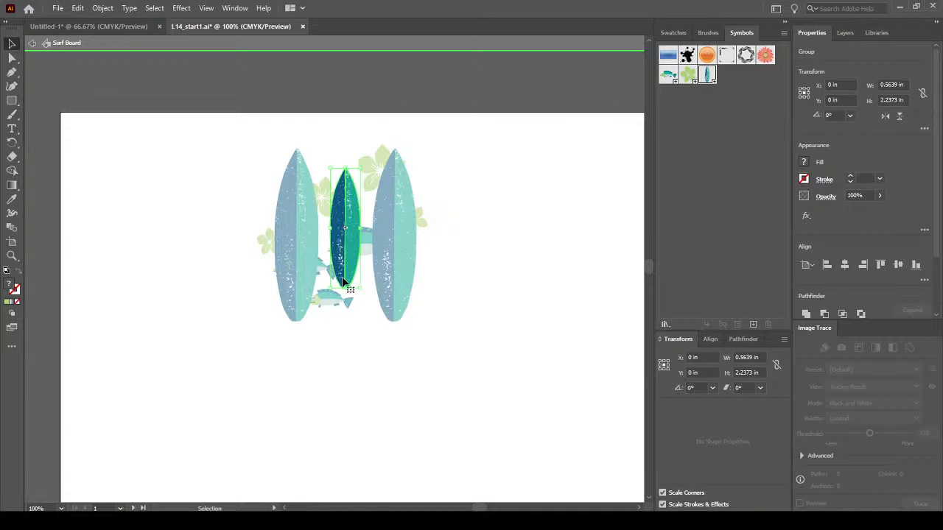
Fill the right half of the symbol's board with a very dark teal and leave symbol editing.
left_click(12, 57)
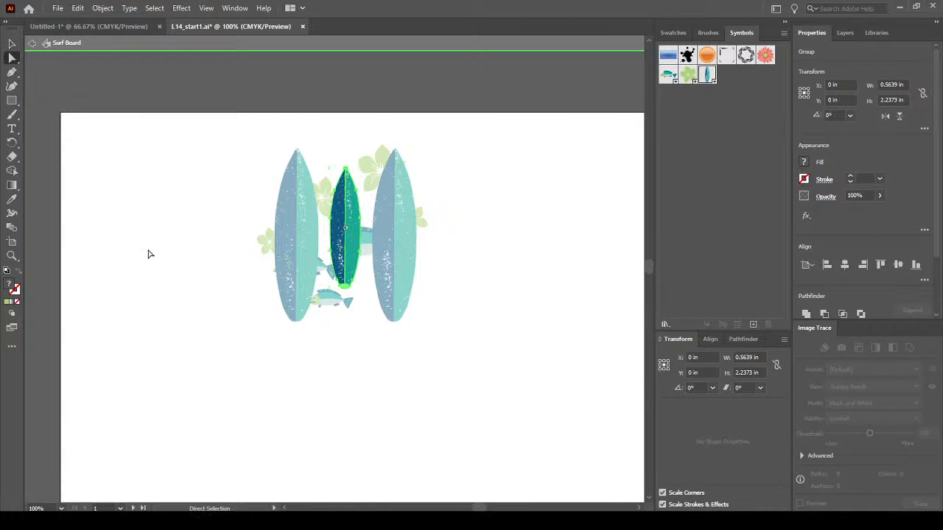
left_click(147, 252)
left_click(352, 252)
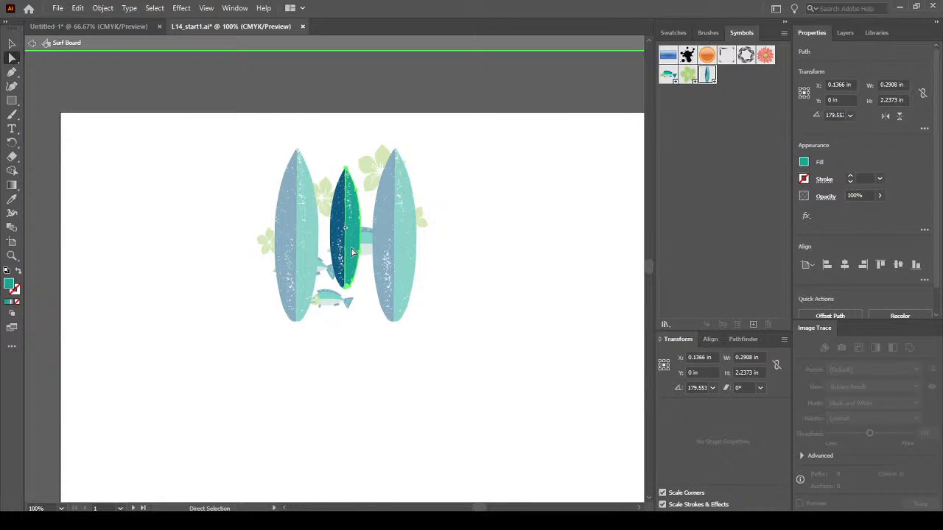
double_click(10, 286)
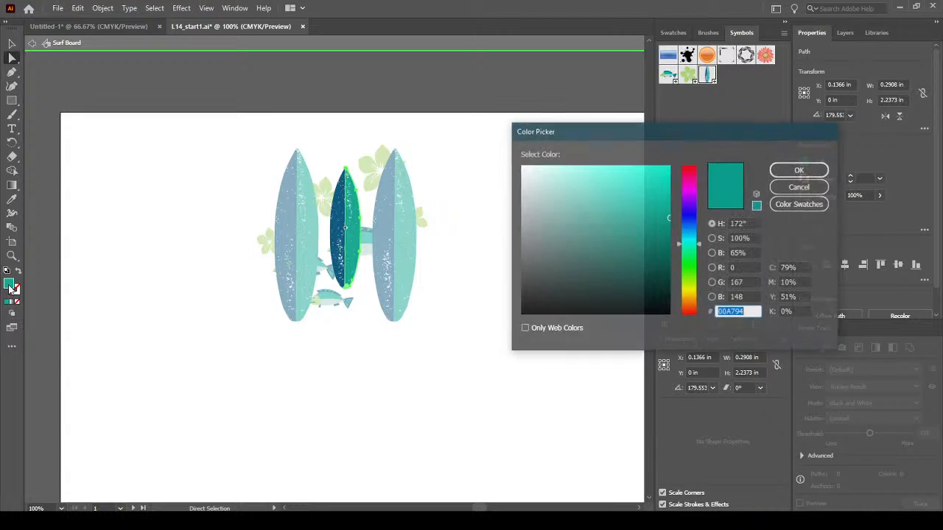
left_click_drag(631, 274, 624, 280)
left_click(799, 170)
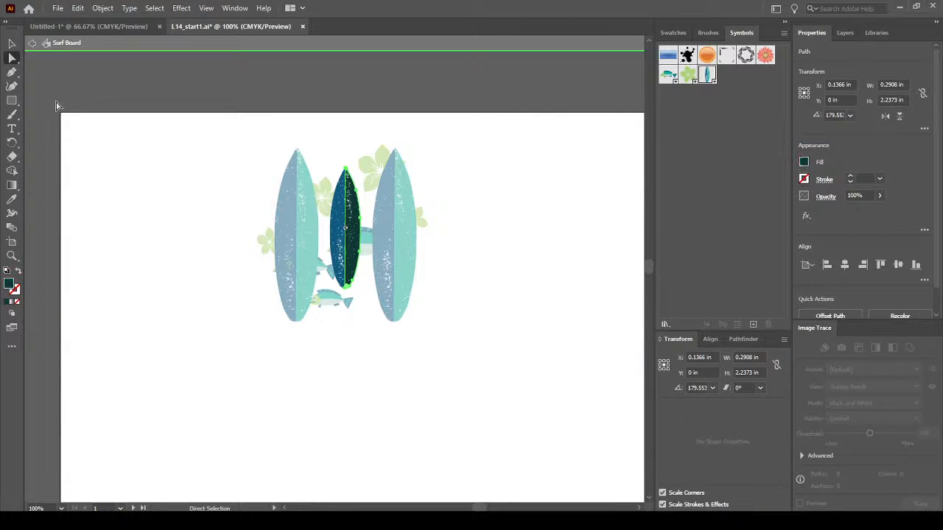
left_click(33, 44)
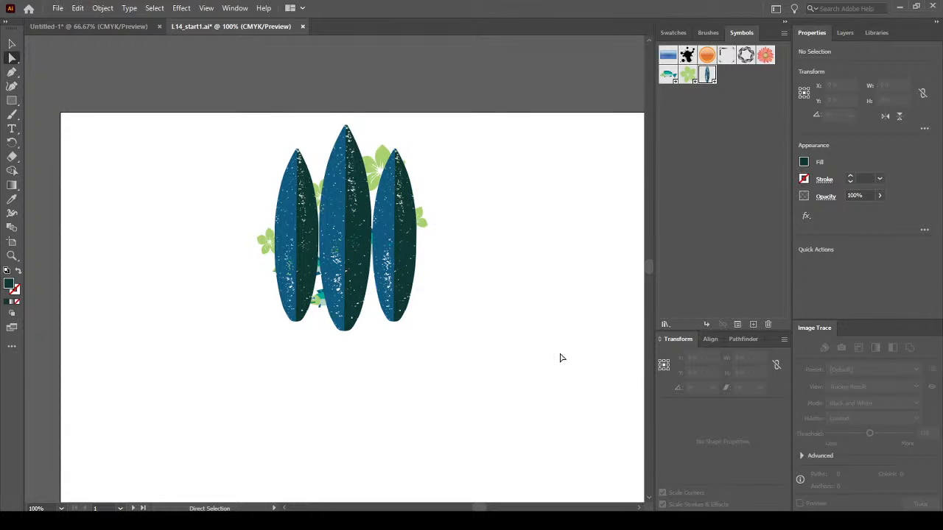
Undo the dark teal recolouring of the Surf Board symbol and return to the main artwork with nothing selected.
key("v")
key("ctrl+z")
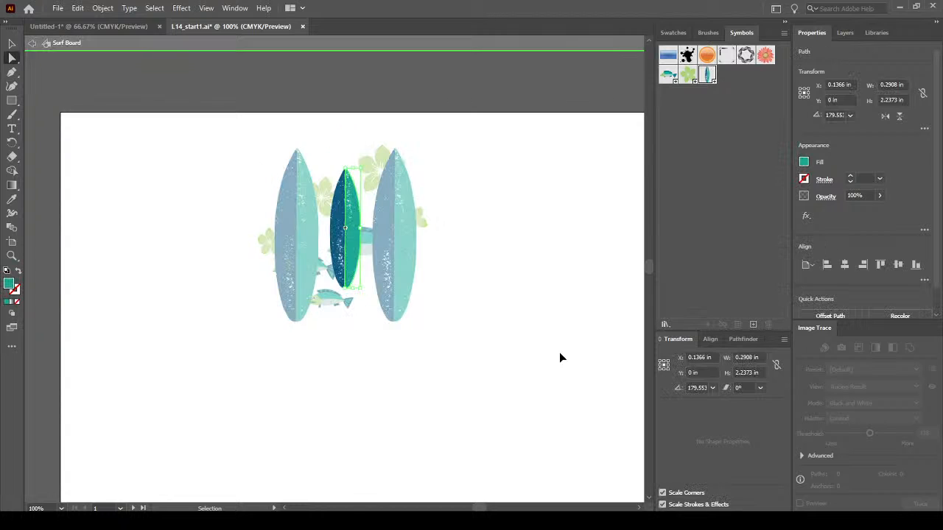
double_click(130, 183)
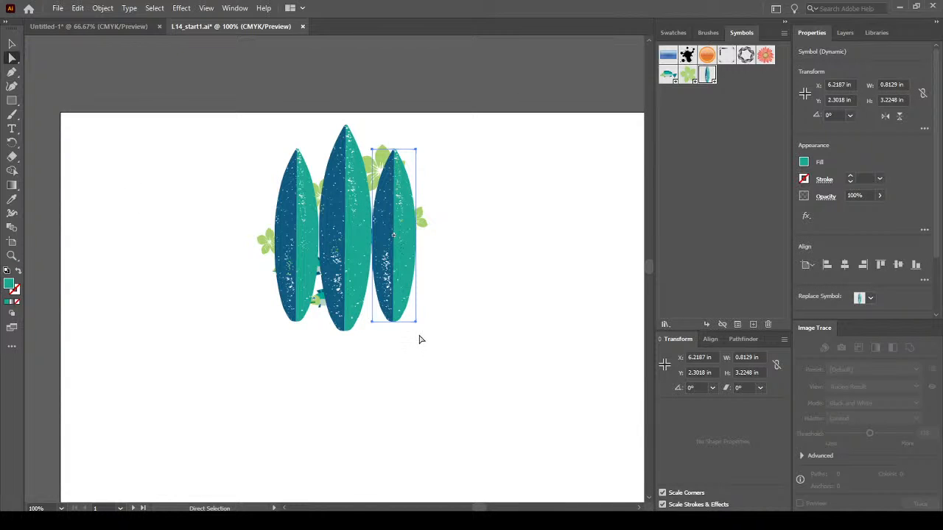
left_click(12, 44)
left_click(482, 296)
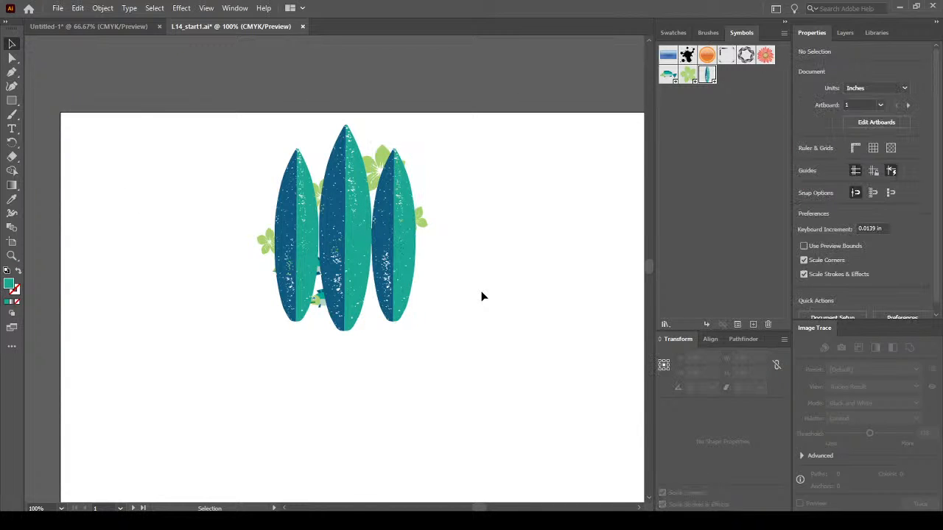
Break the middle surfboard's link to its symbol and isolate its group for editing.
left_click(348, 284)
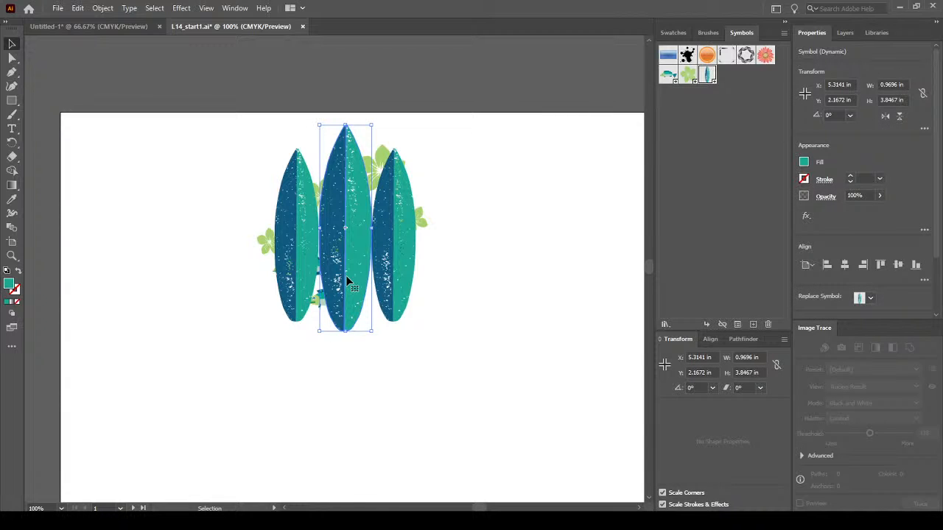
left_click(721, 325)
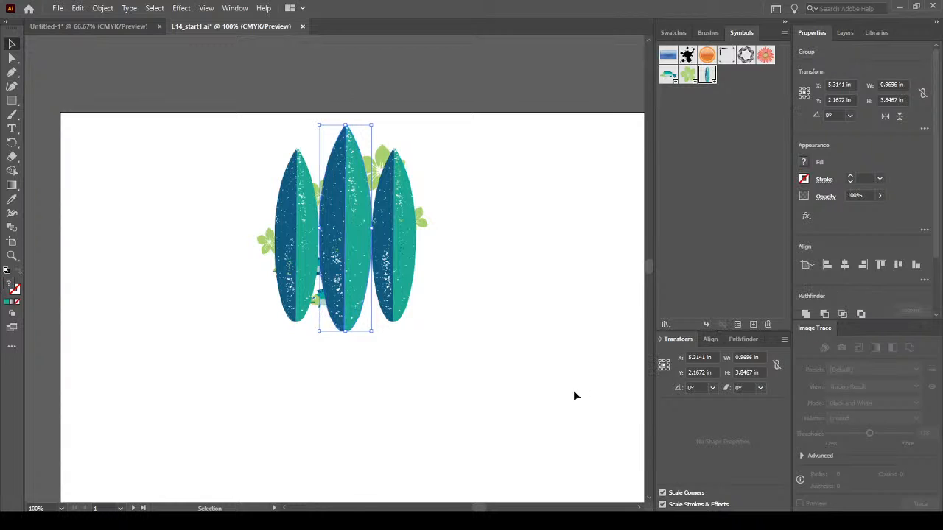
double_click(363, 265)
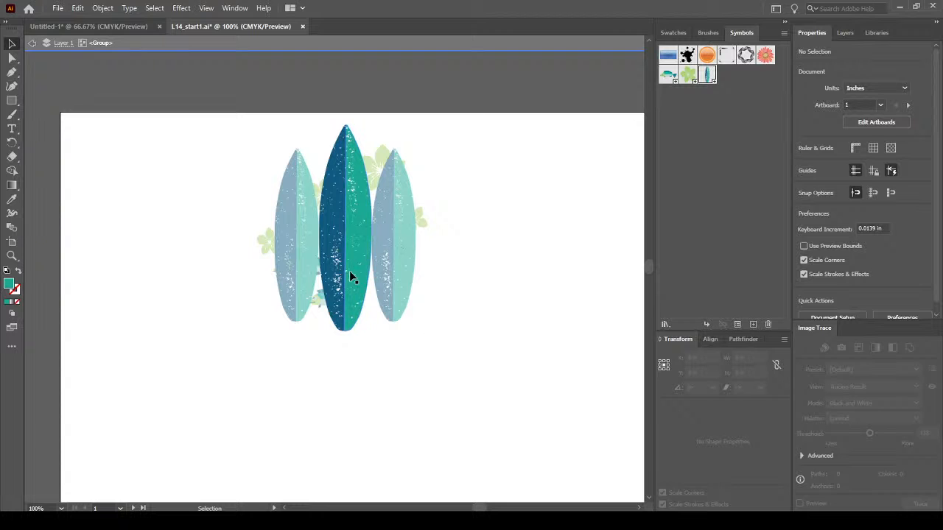
left_click(349, 270)
key("a")
left_click(114, 186)
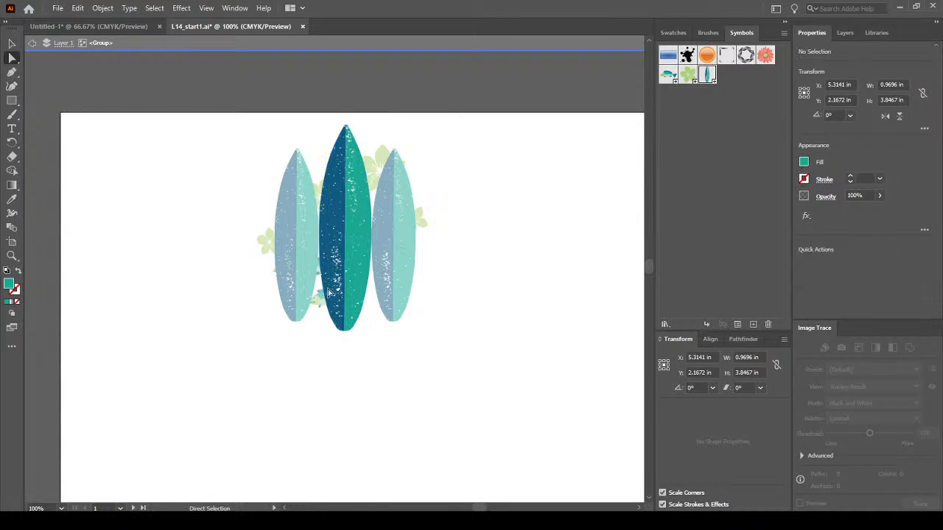
Fill the right half of the unlinked middle surfboard with bright yellow-green and exit isolation mode.
left_click(360, 268)
double_click(10, 285)
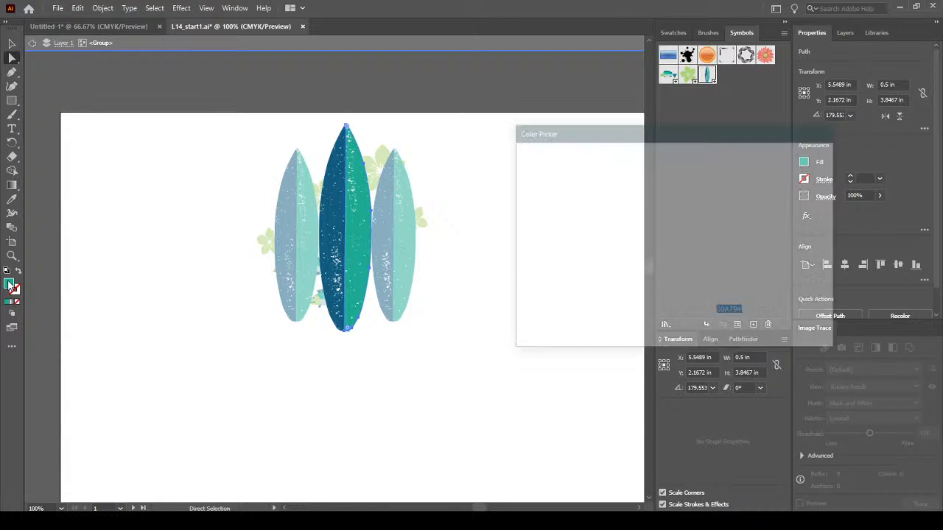
left_click(689, 291)
left_click(646, 188)
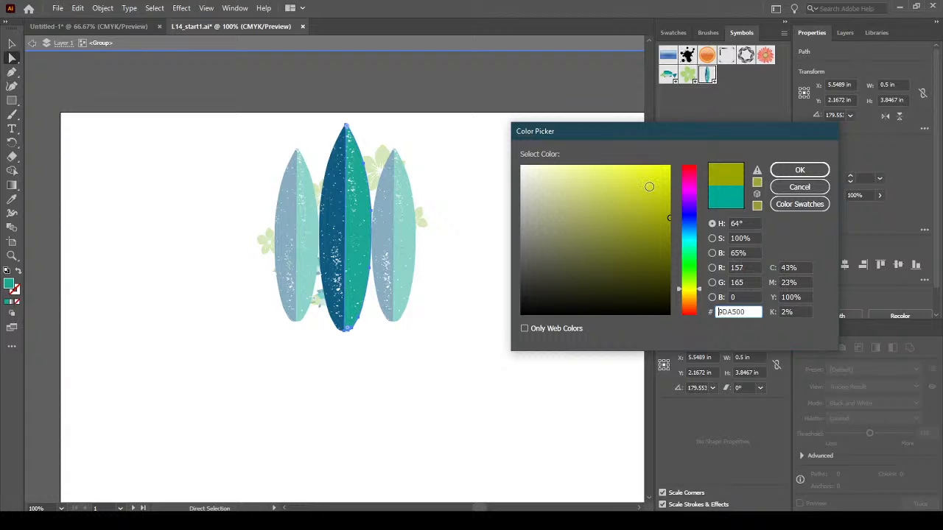
left_click(798, 170)
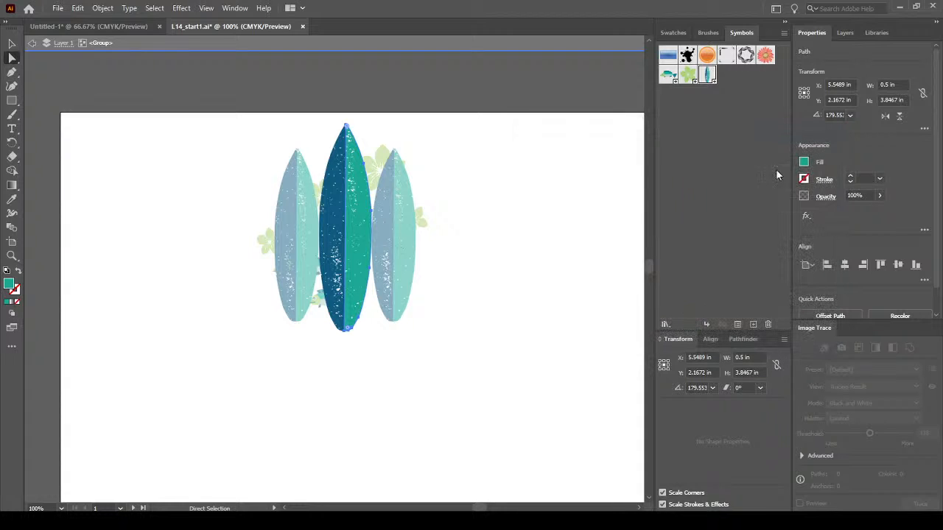
left_click(33, 44)
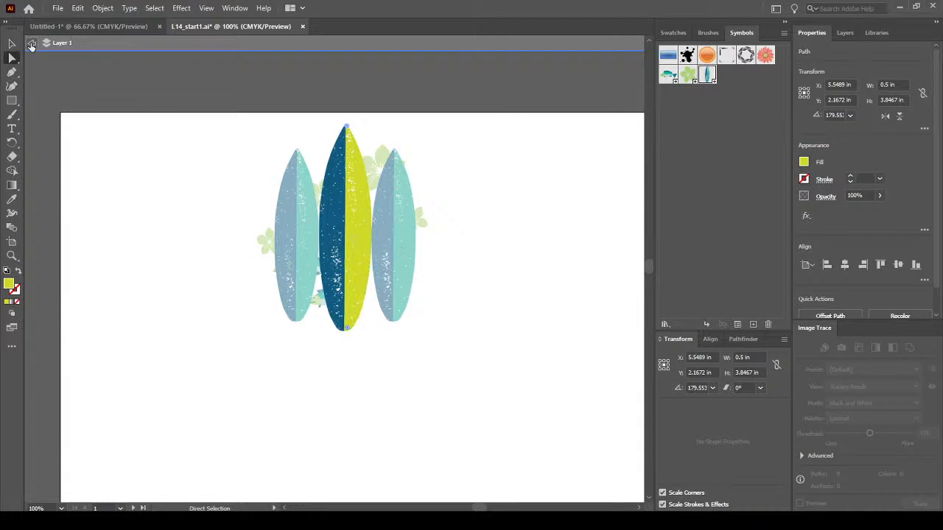
left_click(32, 44)
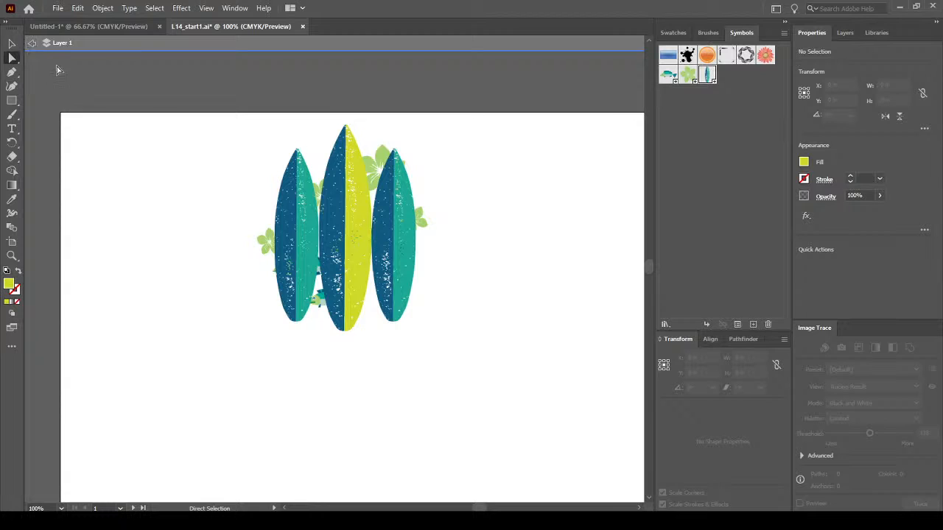
left_click(33, 44)
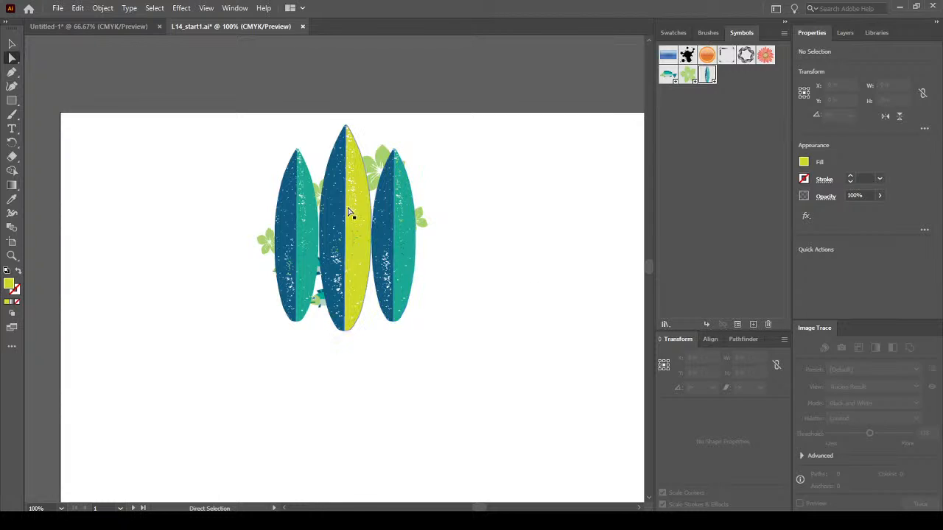
Undo the yellow-green fill and the broken symbol link on the middle surfboard, leaving nothing selected.
key("v")
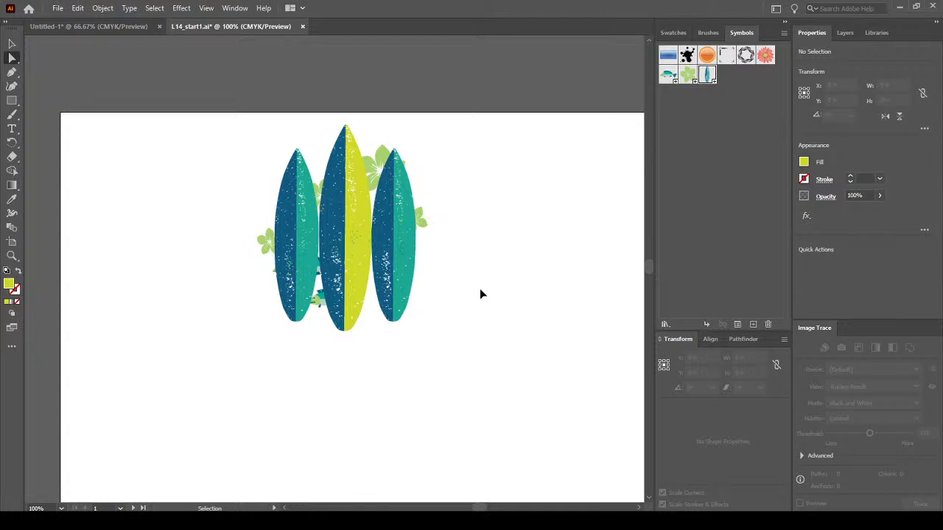
key("ctrl+z")
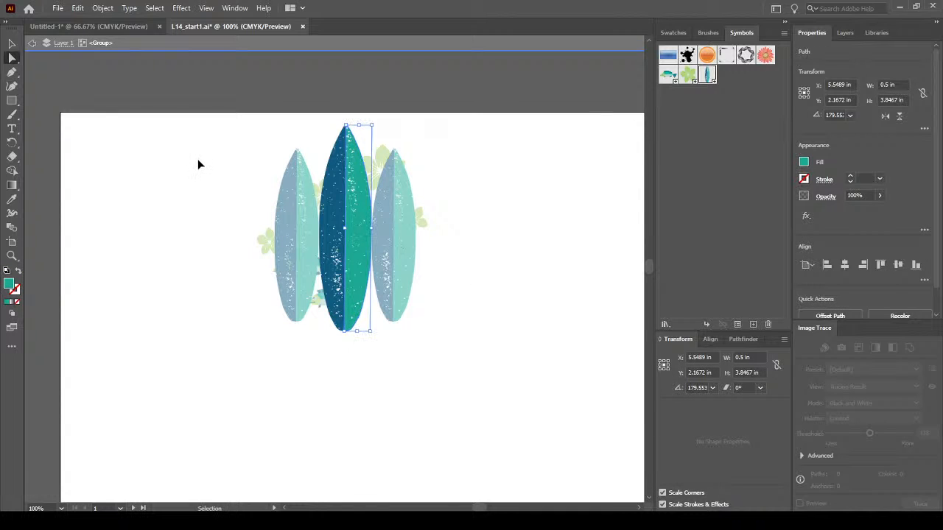
key("ctrl+z")
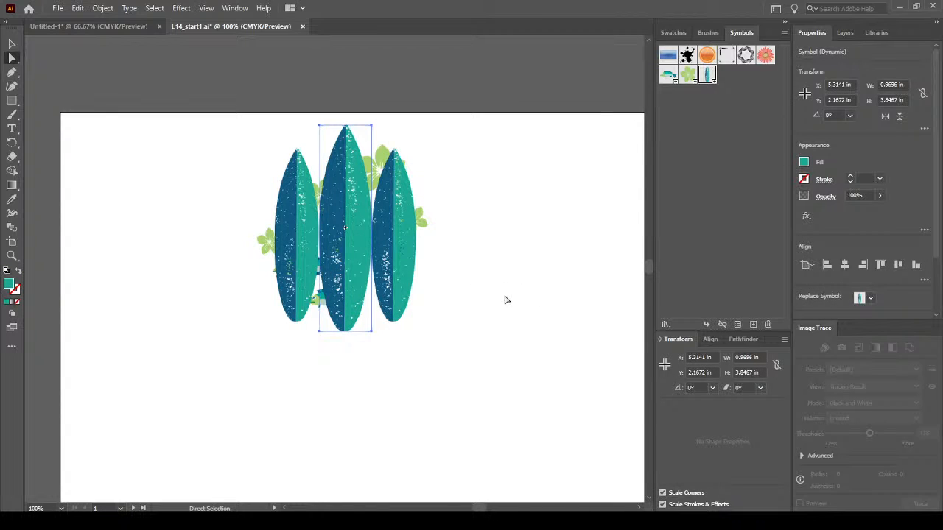
left_click(505, 295)
left_click(341, 270)
left_click(422, 297)
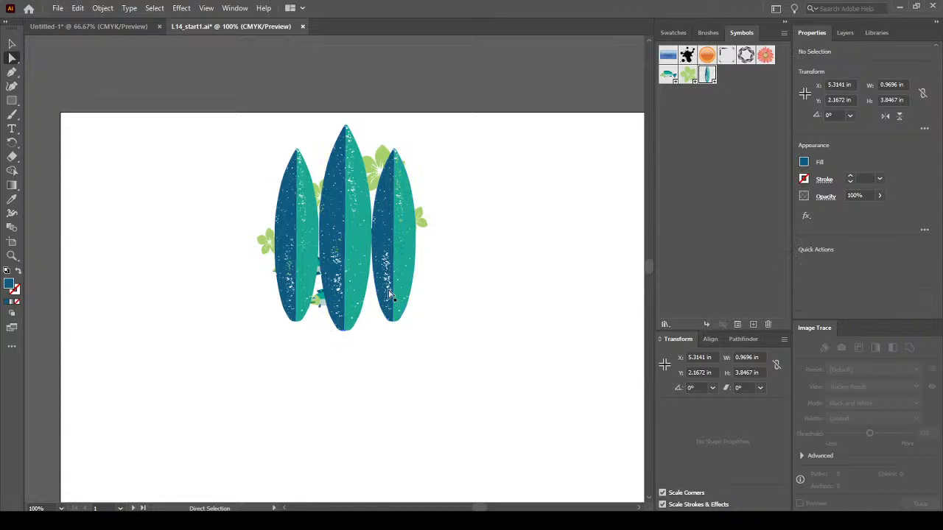
left_click(12, 43)
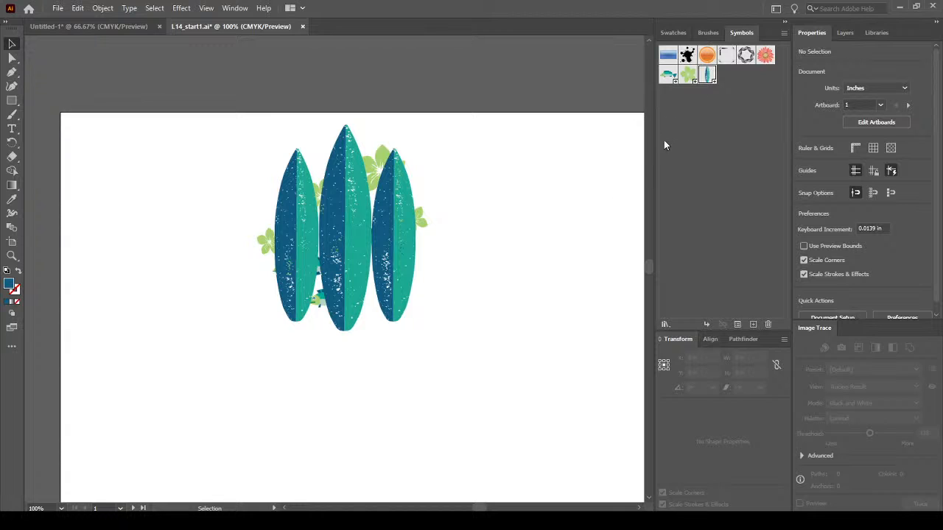
Send all three surfboards together to the back, behind the flowers and fish.
left_click(384, 262)
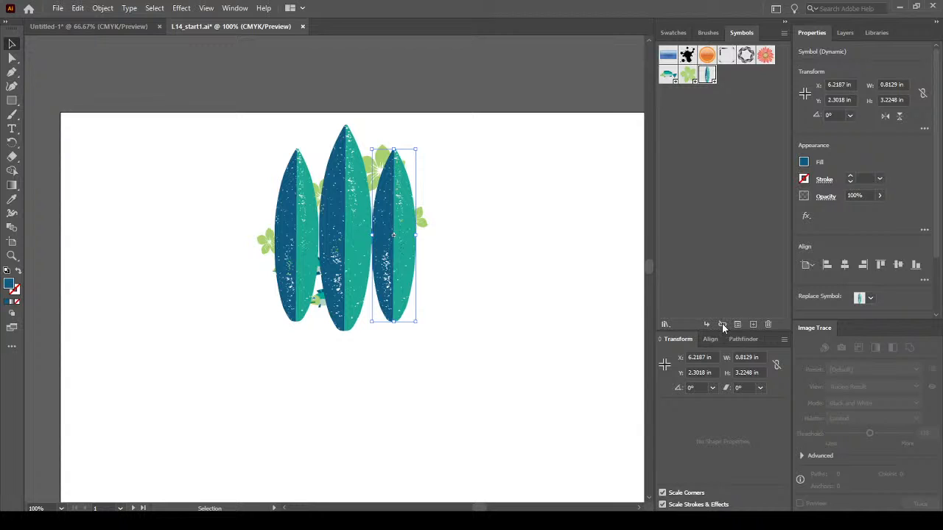
left_click(341, 273)
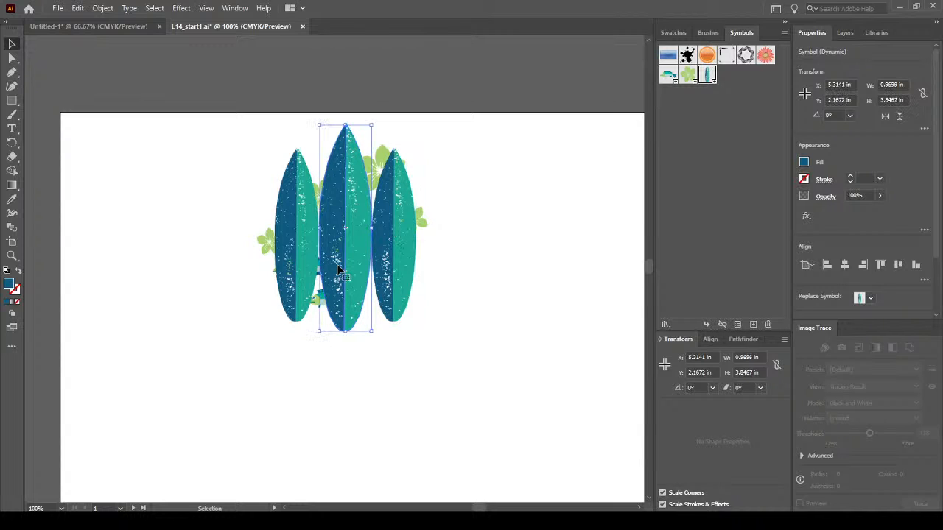
left_click(311, 272)
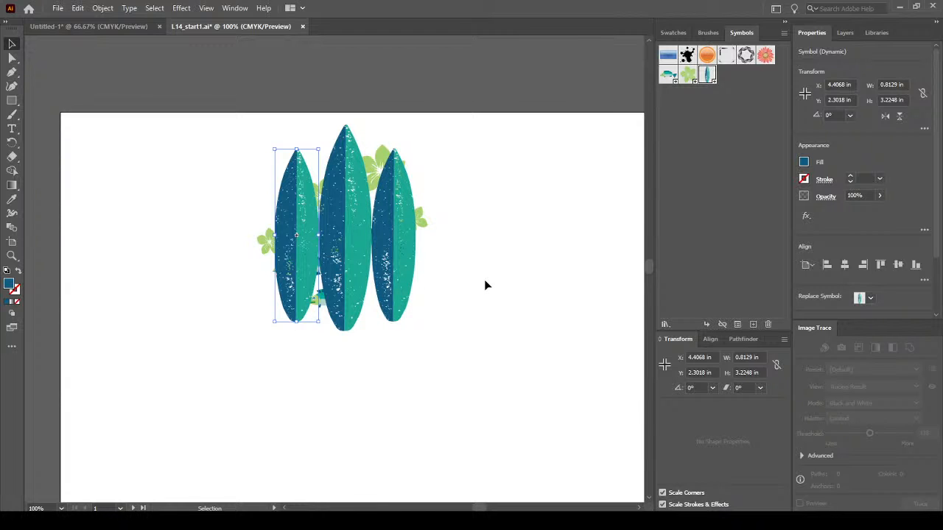
left_click(360, 273, "shift")
left_click(410, 274, "shift")
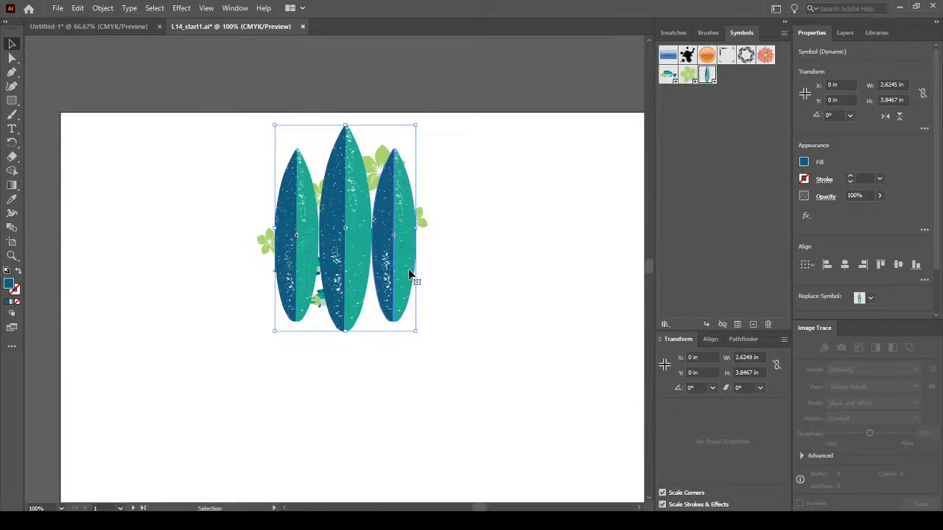
right_click(405, 274)
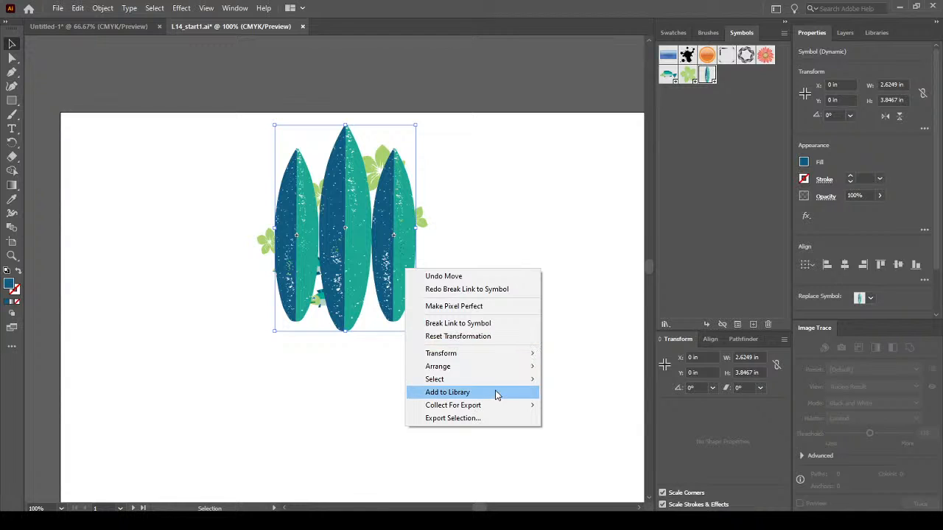
mouse_move(493, 377)
left_click(598, 402)
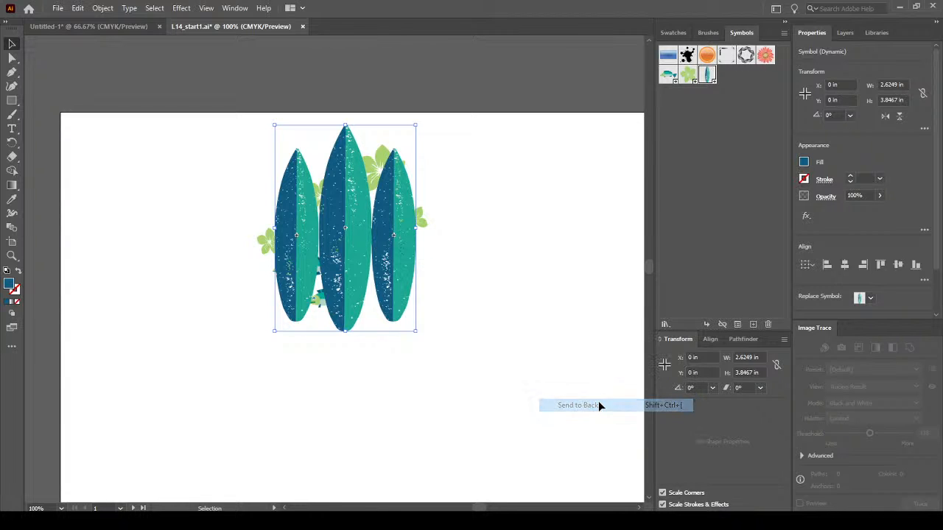
Break the middle surfboard's link to its symbol and isolate its artwork group for editing.
left_click(520, 304)
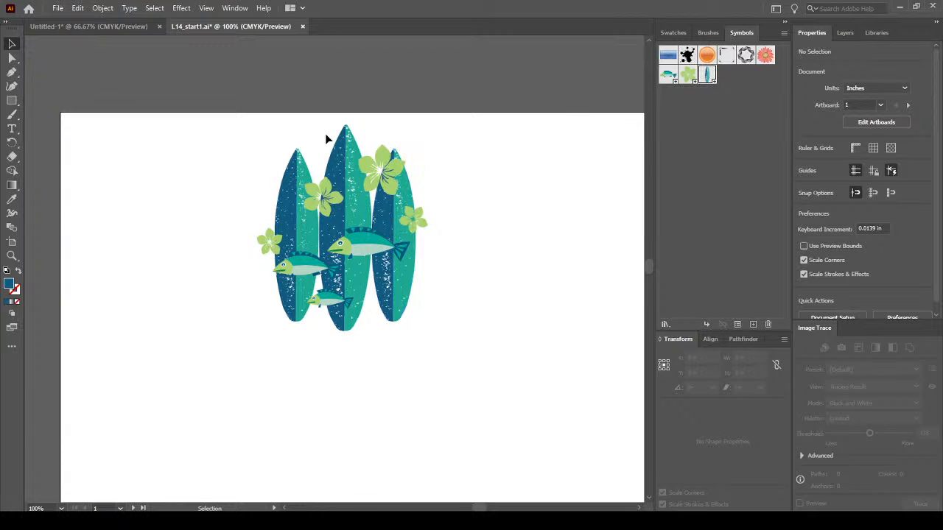
left_click(345, 150)
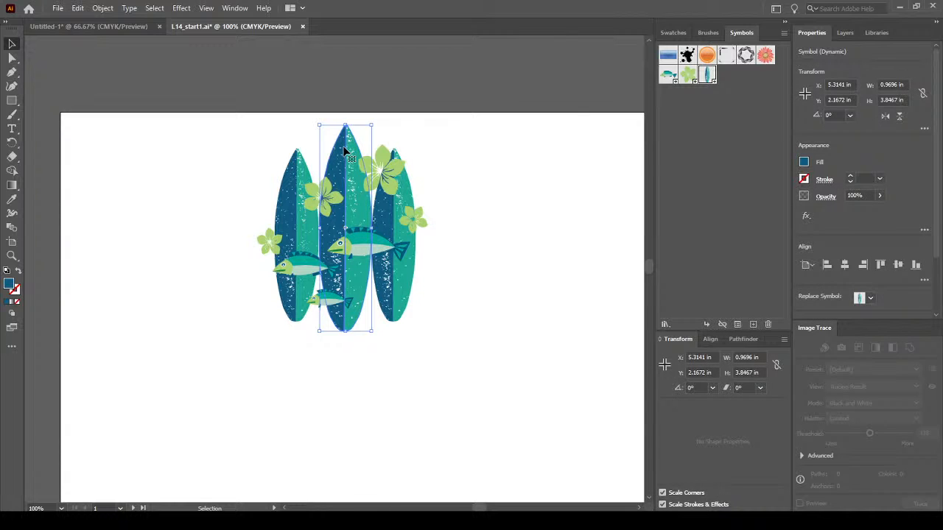
left_click(723, 325)
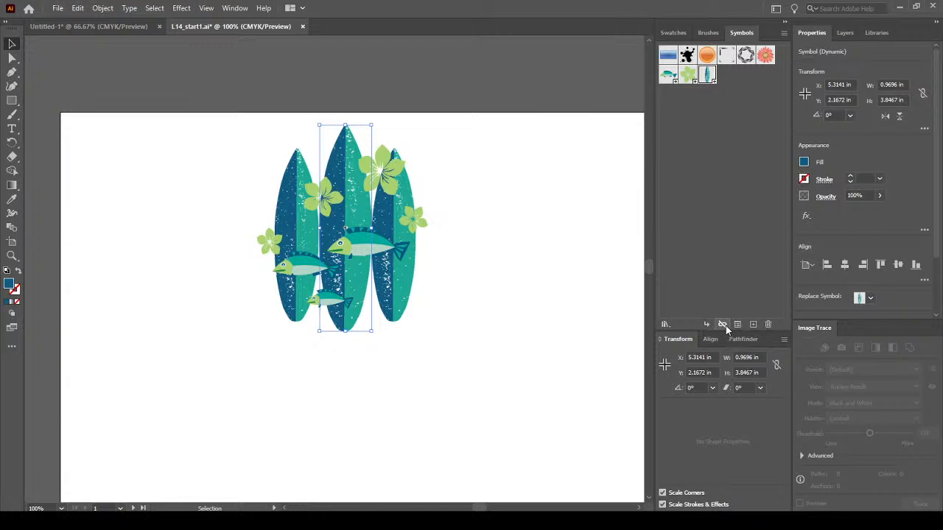
left_click(346, 154)
double_click(344, 148)
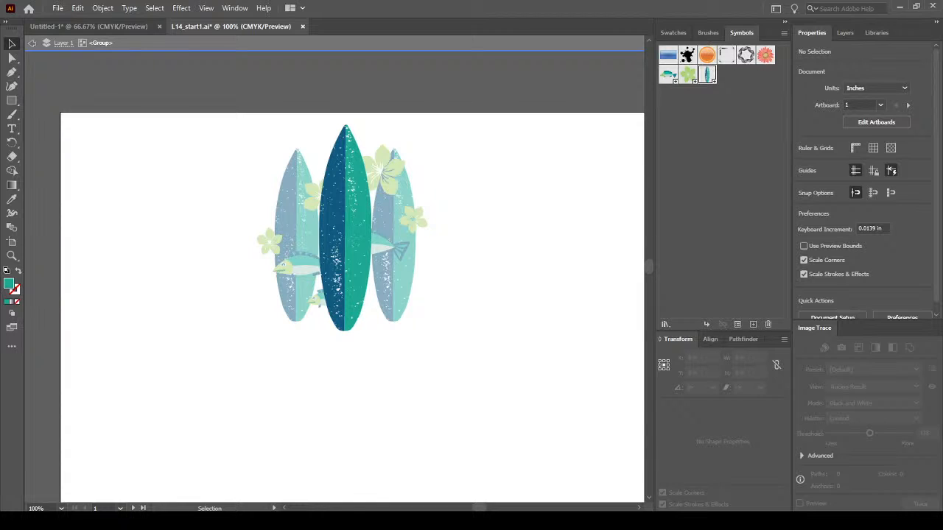
Lower the anchor points at the tip of the isolated middle surfboard by about 0.28 in to make a blunter nose.
left_click(12, 58)
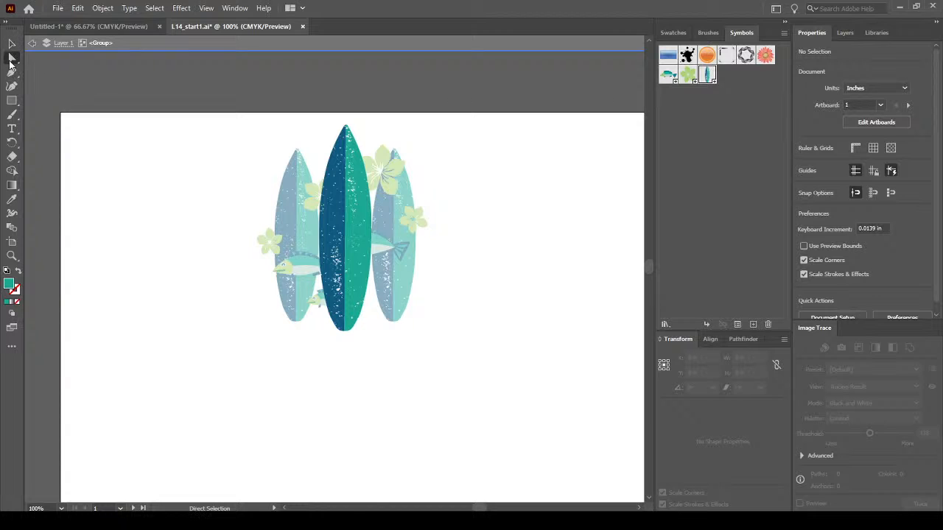
scroll(360, 123, "up", 5)
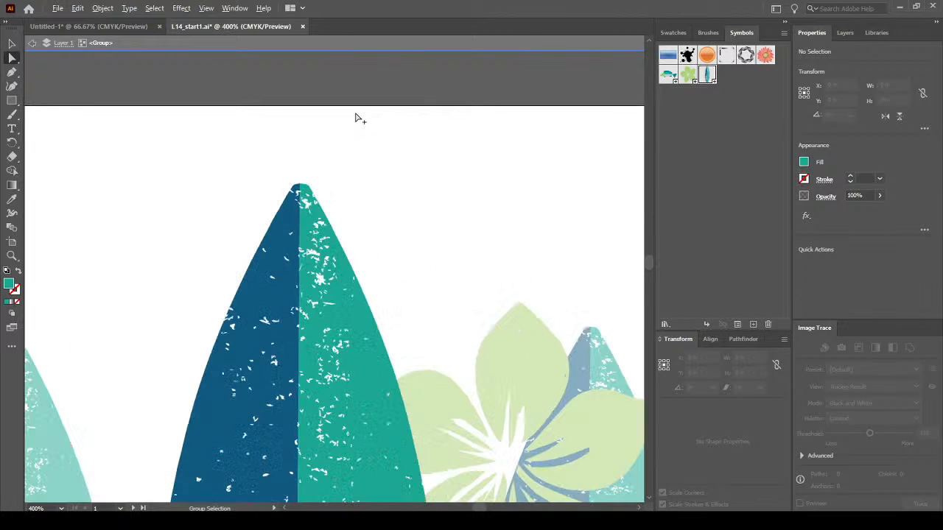
left_click(302, 190)
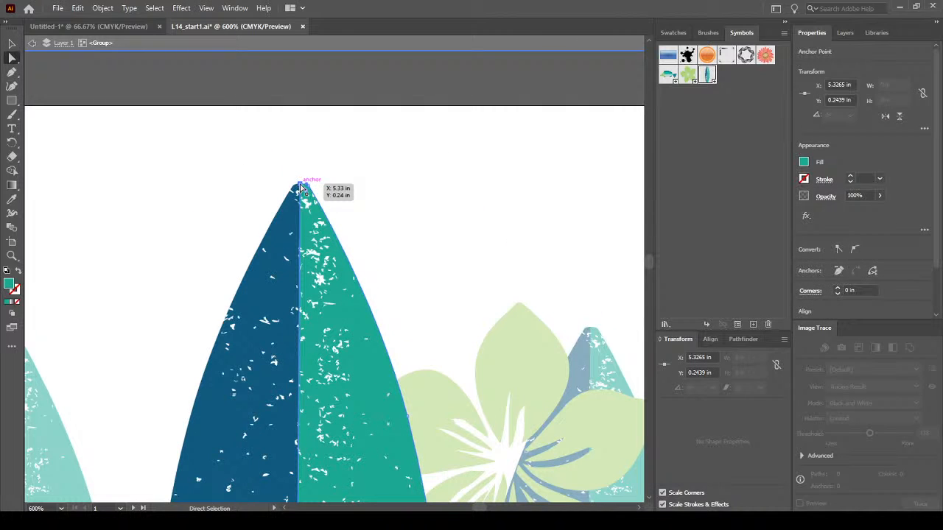
left_click_drag(348, 200, 328, 188)
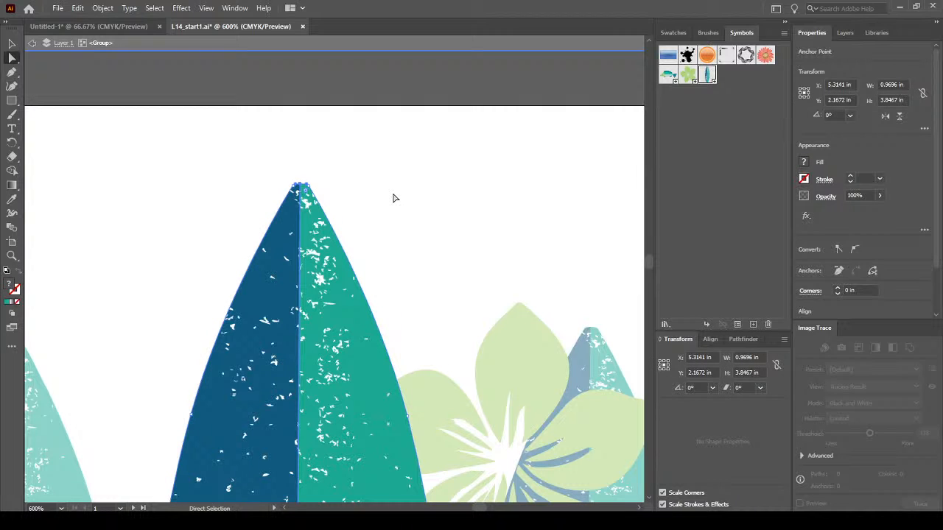
key("shift")
key("ctrl+z")
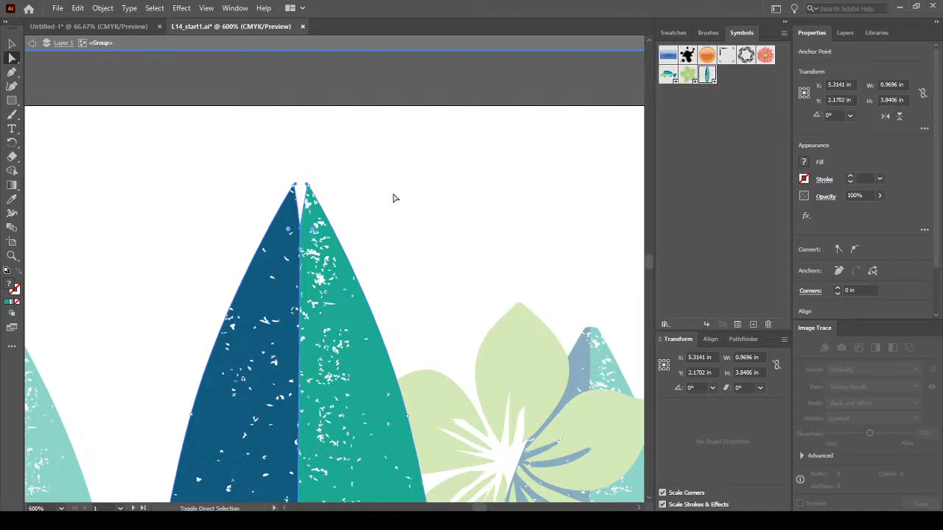
key("ctrl+z")
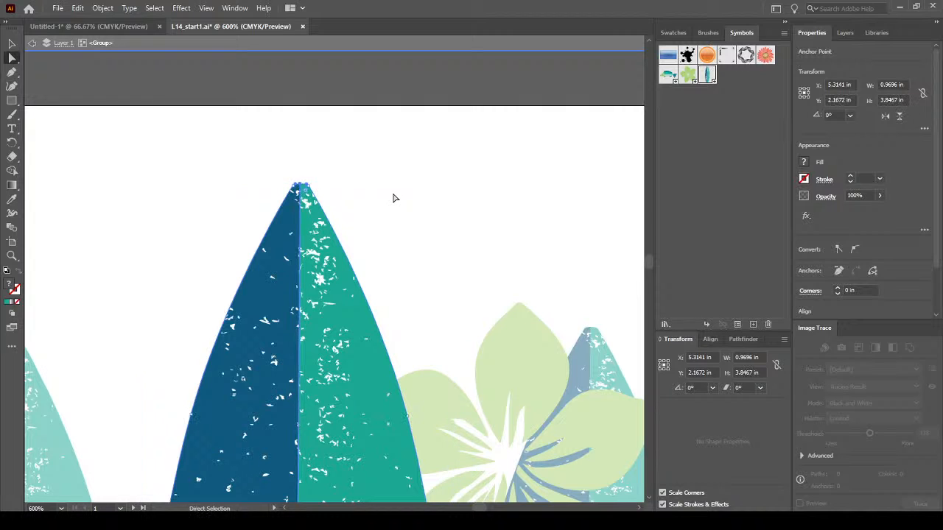
left_click_drag(215, 140, 378, 212)
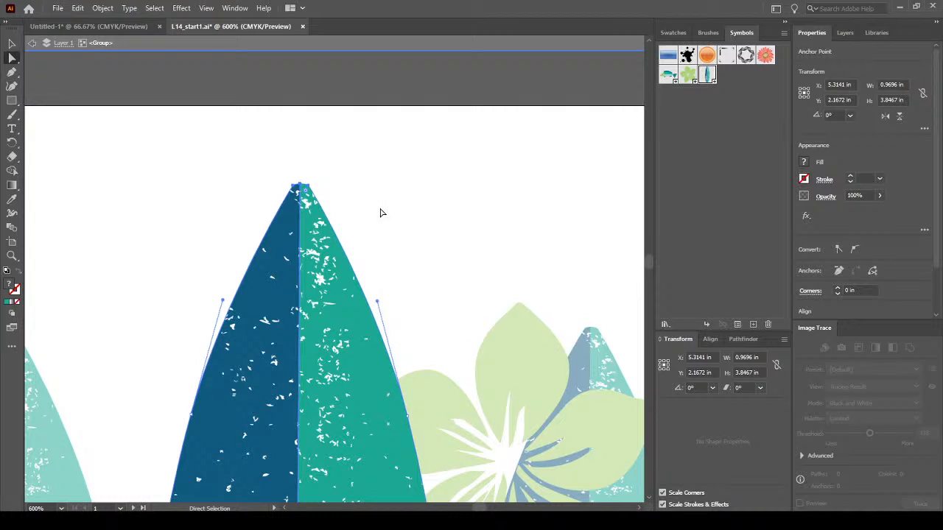
key("shift+Down")
key("shift+Down")
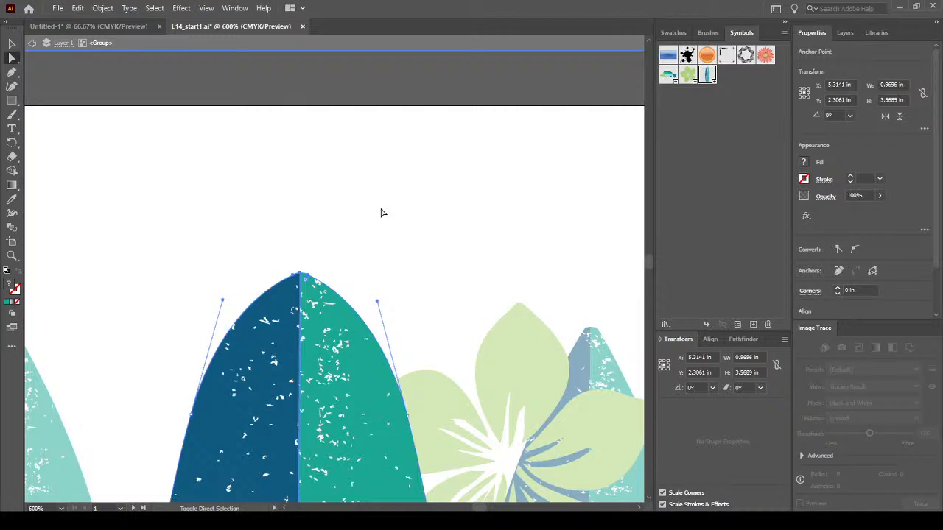
scroll(381, 213, "down", 2)
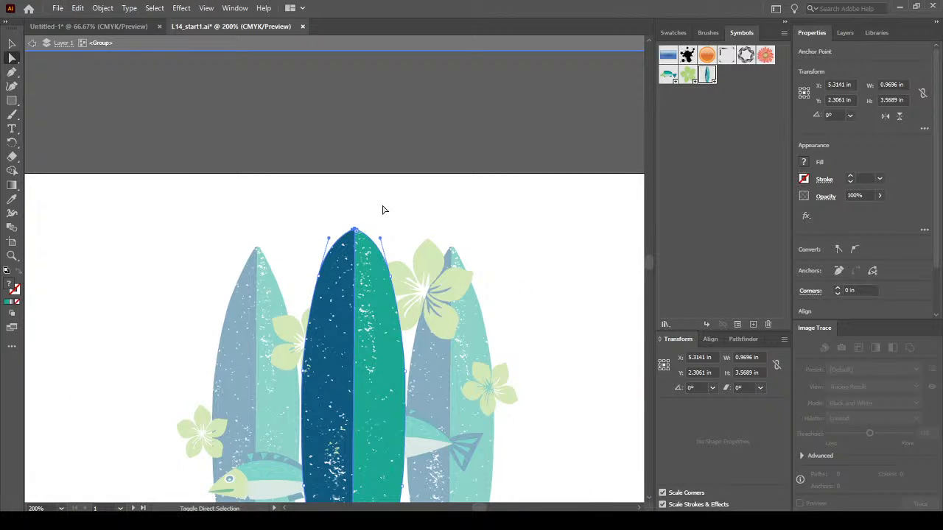
Compare the middle surfboard's tip by undoing and redoing the last nudge, then exit isolation mode with the lowered tip.
key("ctrl+z")
key("ctrl+shift+z")
key("ctrl+z")
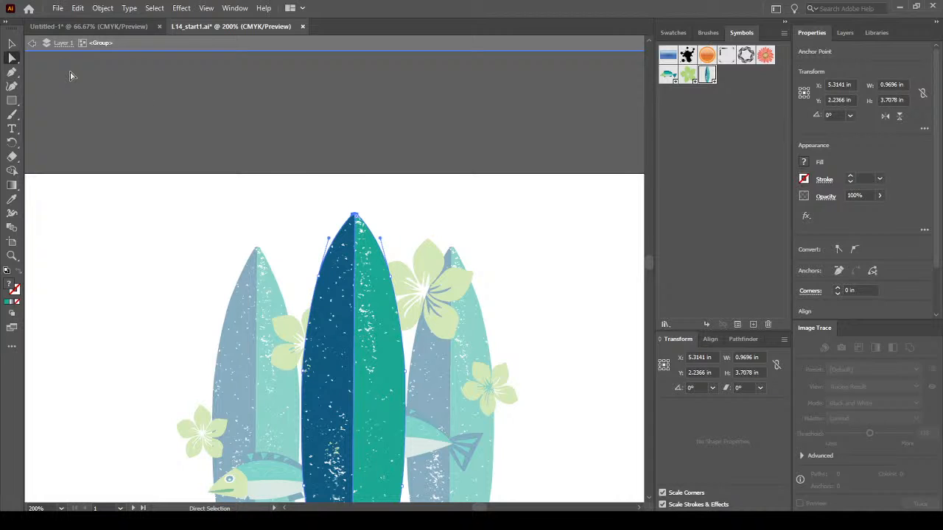
key("ctrl+shift+z")
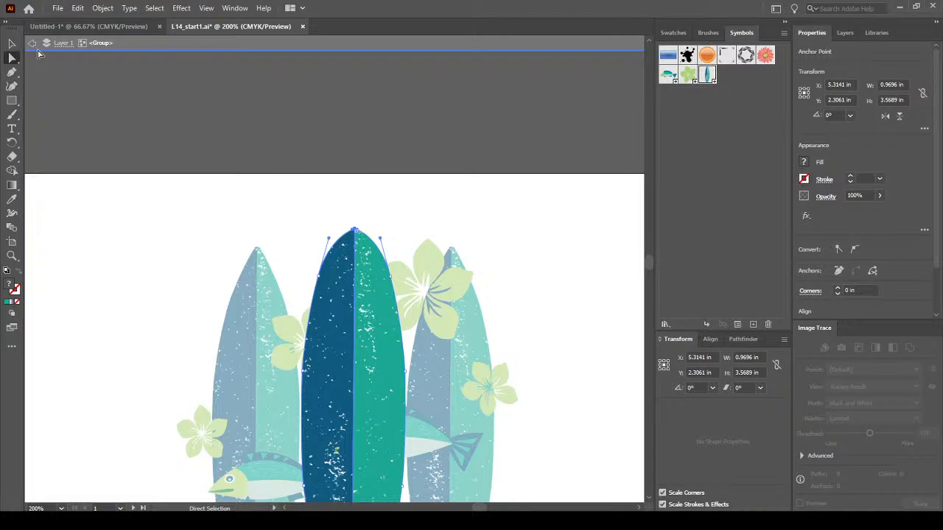
left_click(32, 45)
left_click(32, 45)
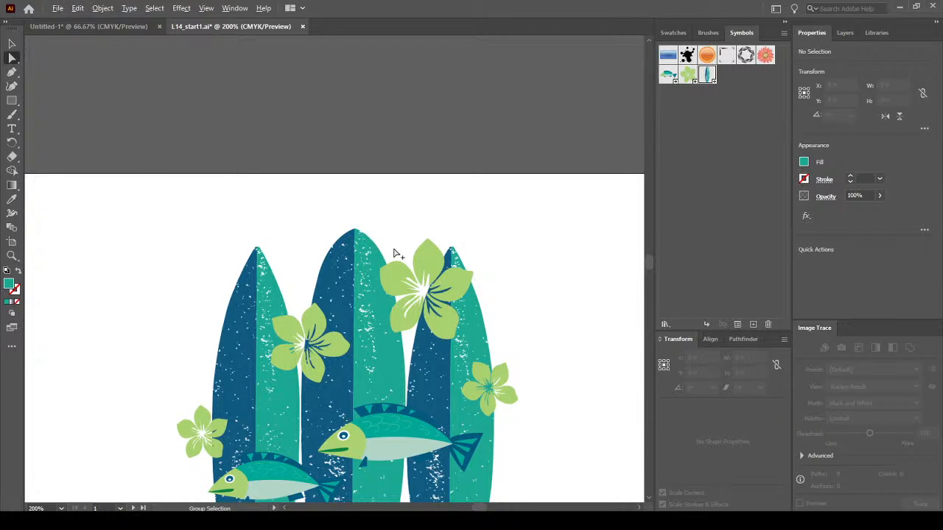
scroll(395, 254, "down", 2)
left_click_drag(538, 311, 531, 266)
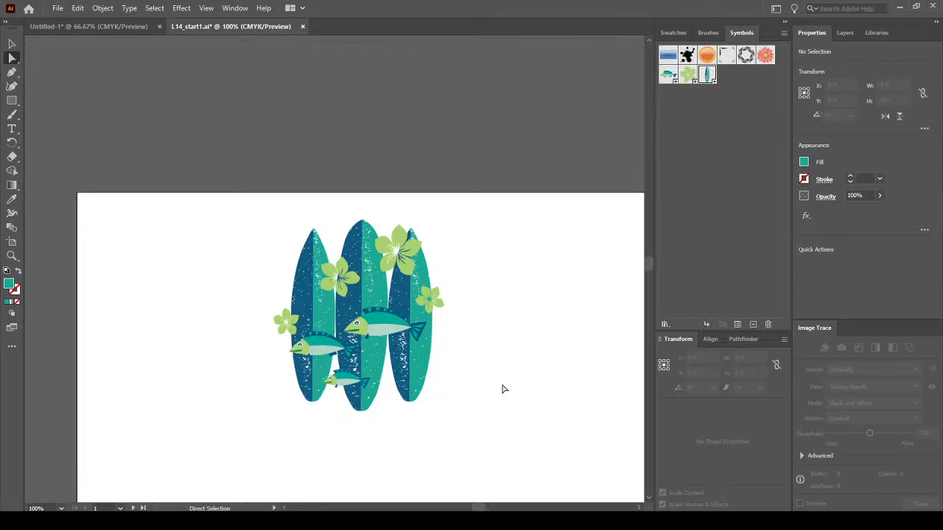
Undo the lowering of the middle surfboard's tip points, staying inside its isolated group.
key("v")
key("ctrl+z")
key("ctrl+z")
key("ctrl+z")
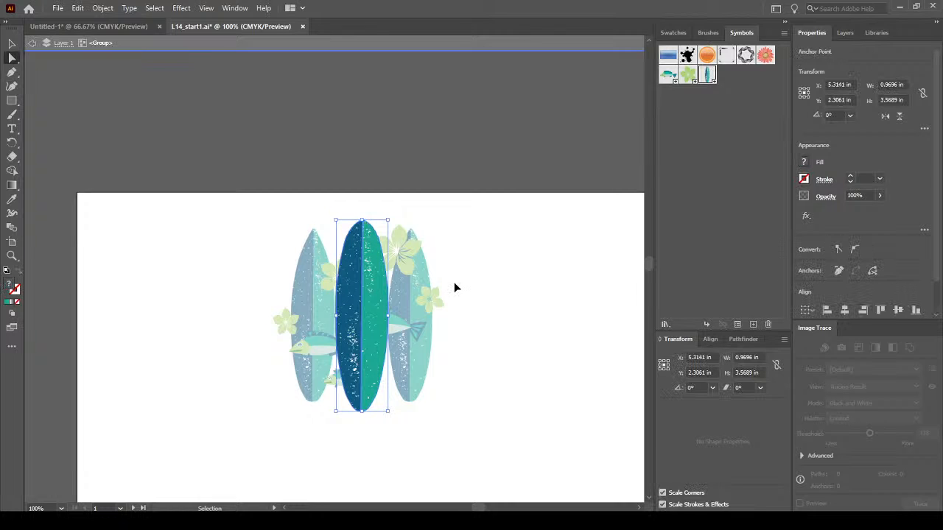
key("ctrl+z")
key("ctrl+shift+z")
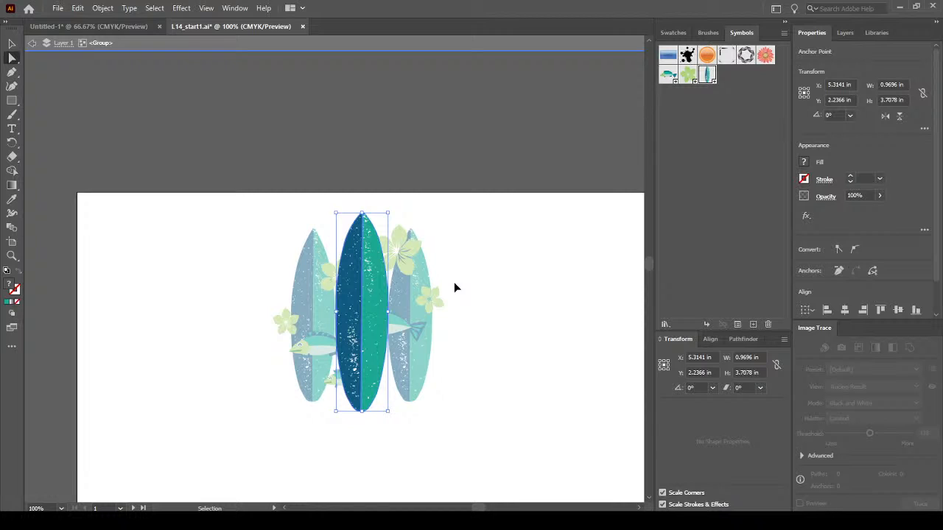
key("ctrl+shift+z")
key("a")
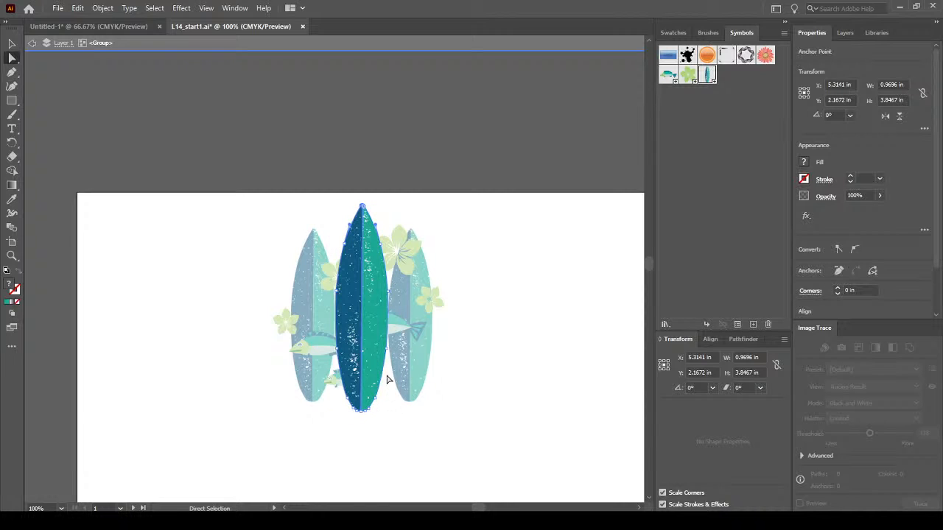
Rotate the isolated middle surfboard 180° so it stands upside down, exit isolation mode and leave nothing selected.
key("v")
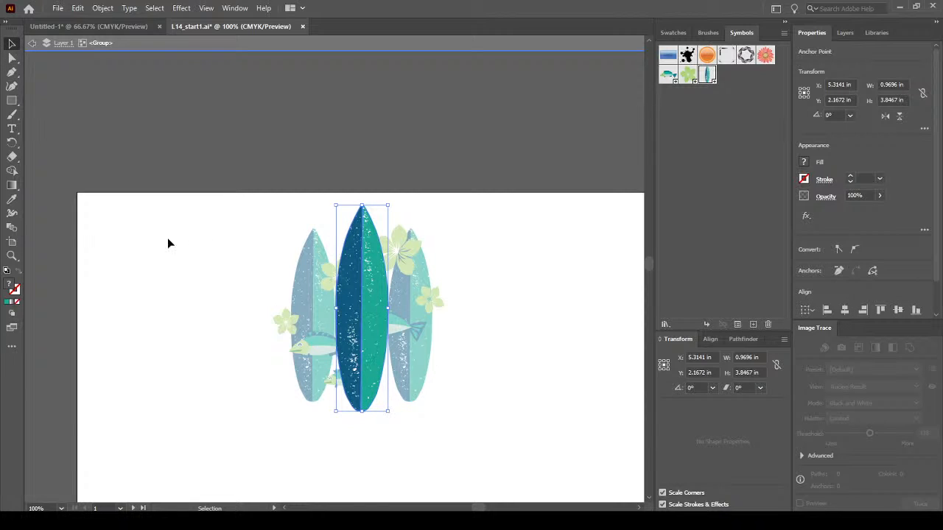
left_click(378, 371)
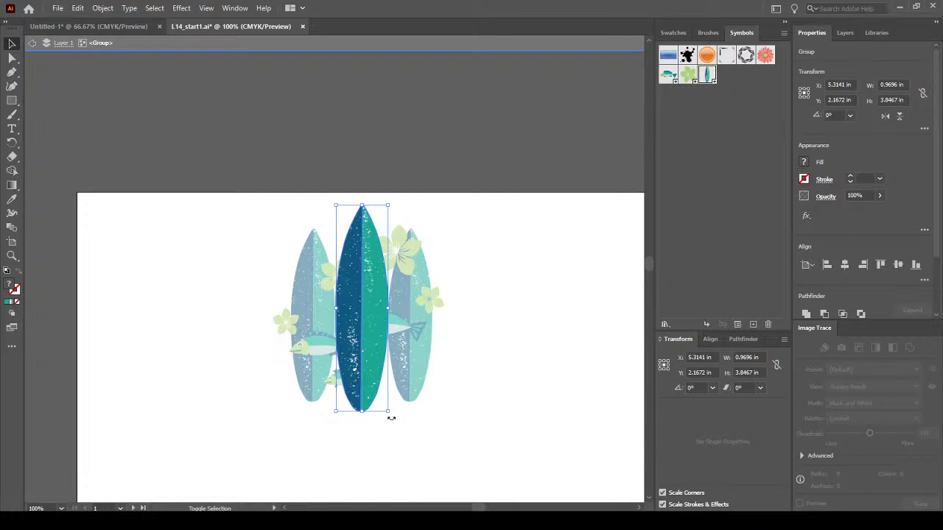
left_click_drag(391, 418, 364, 235)
left_click(481, 322)
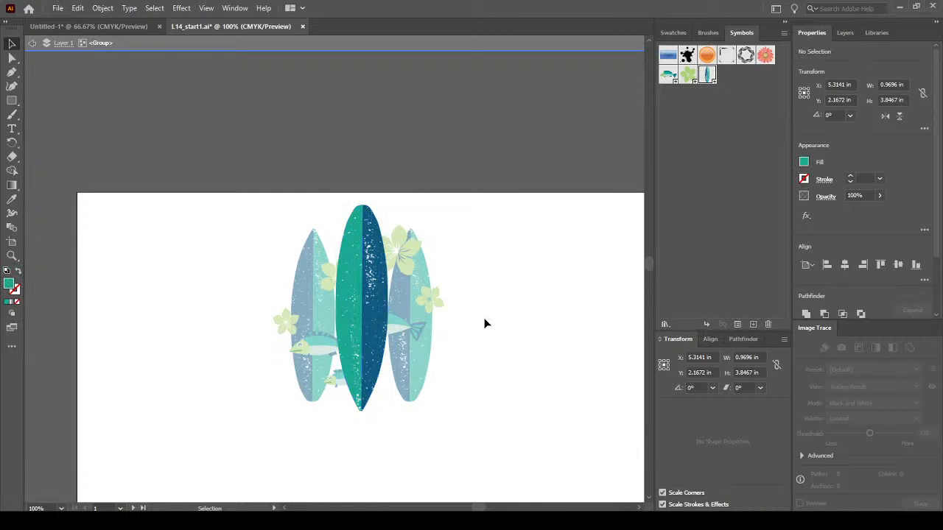
left_click(34, 43)
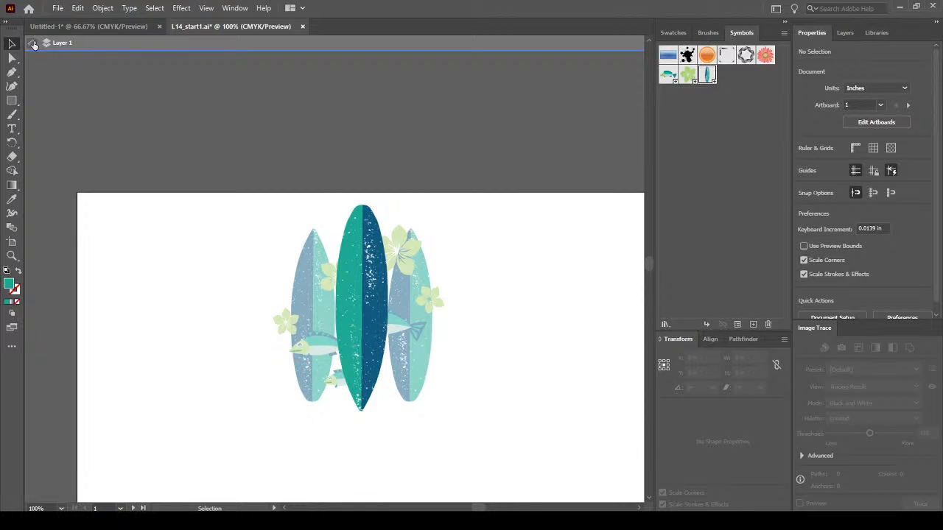
left_click(36, 43)
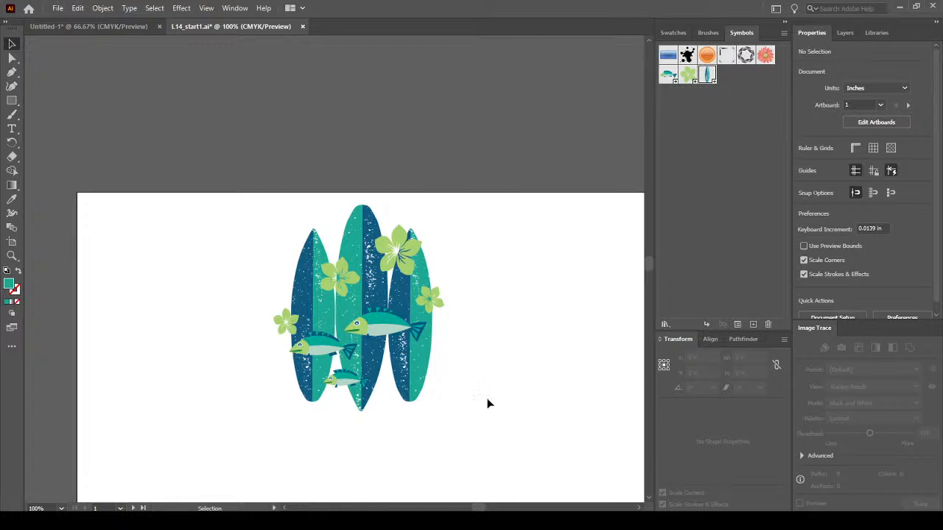
left_click(372, 361)
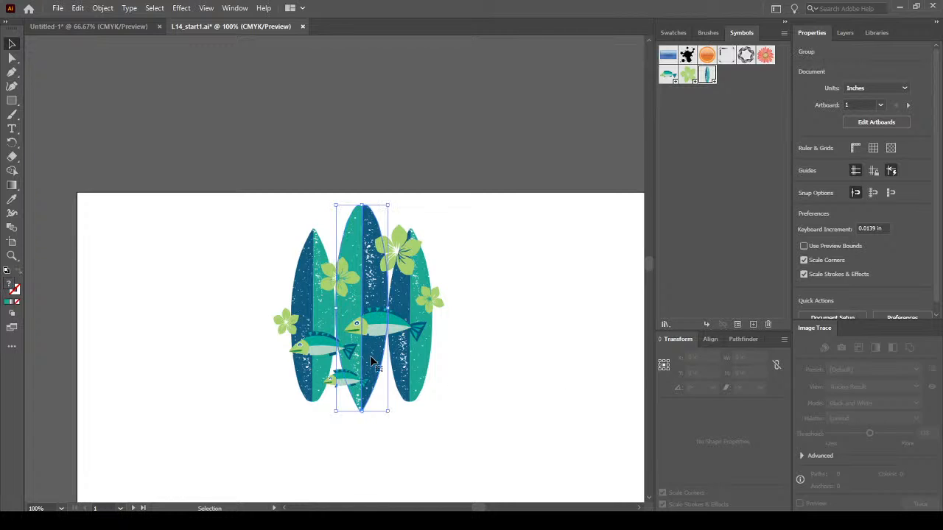
left_click(393, 442)
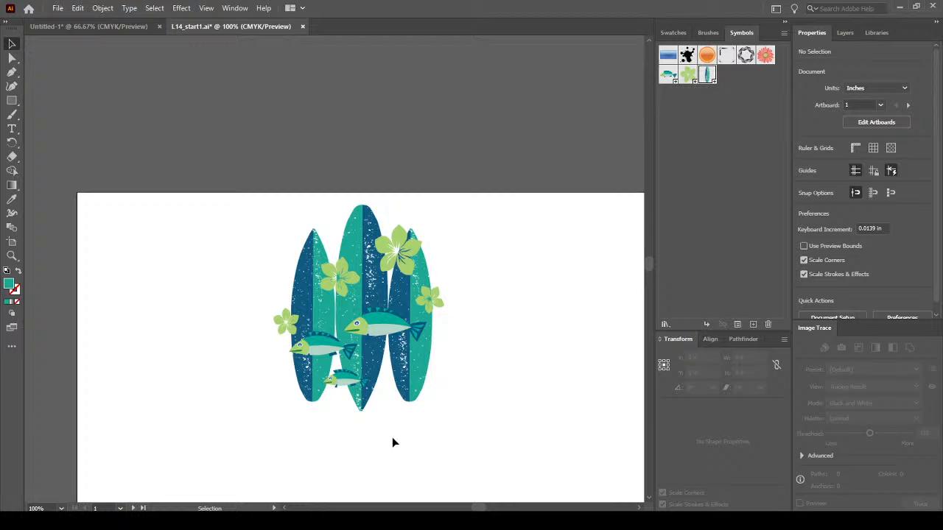
Sample the middle surfboard's teal as the active fill with the Eyedropper and look at its colour guide.
left_click(16, 294)
left_click(12, 199)
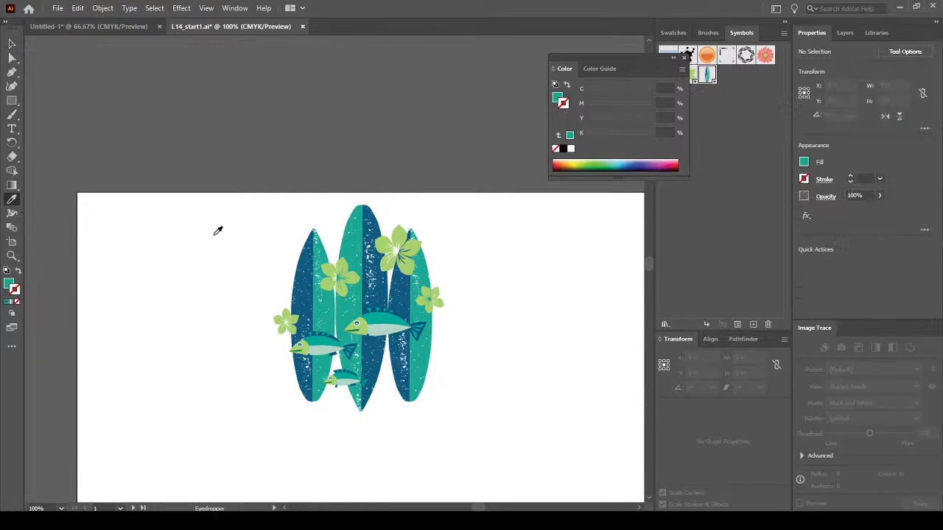
left_click(382, 349)
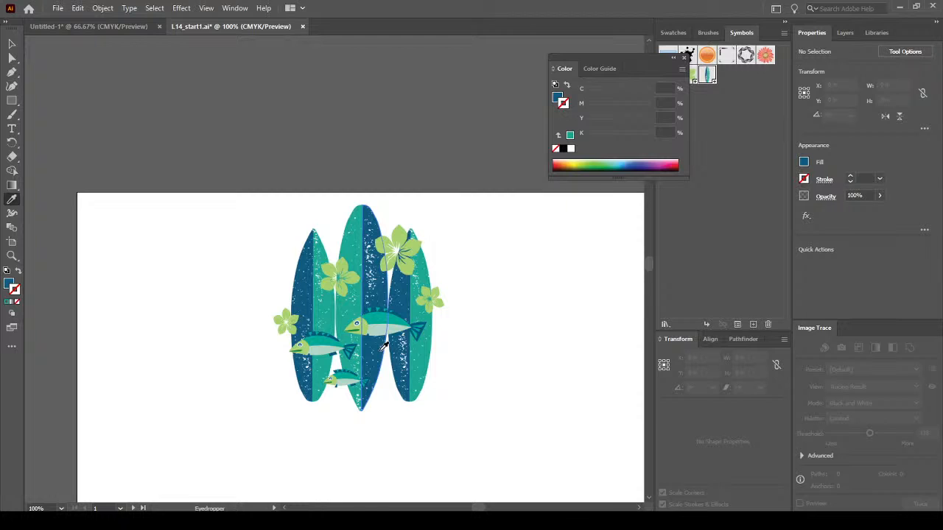
key("ctrl")
left_click(381, 357)
left_click(600, 69)
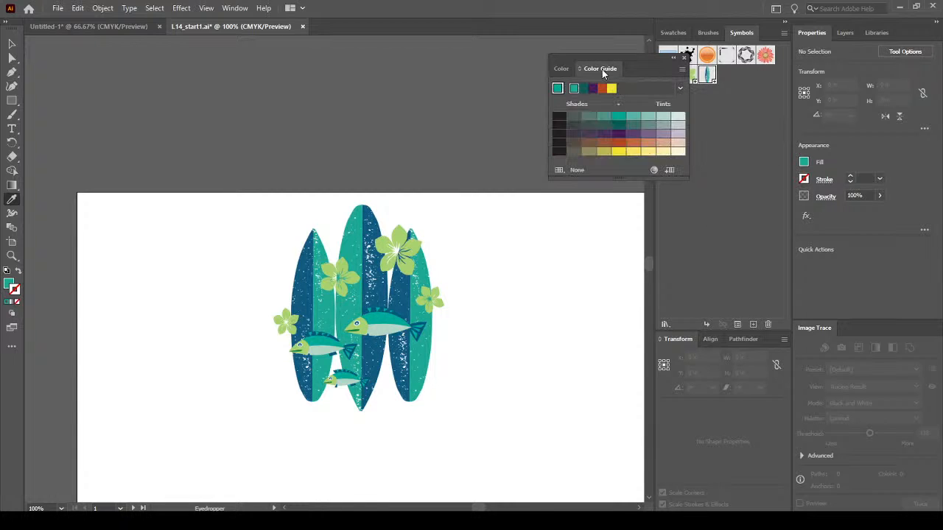
left_click(560, 68)
left_click(683, 59)
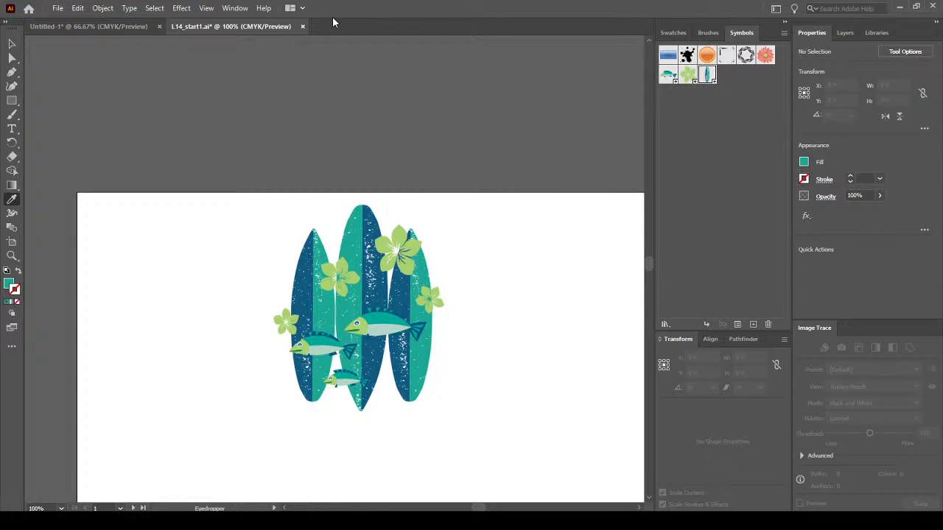
Save the sampled teal fill as a global CMYK process swatch, keeping the default name C=79 M=10 Y=51 K=0.
left_click(245, 8)
left_click(378, 354)
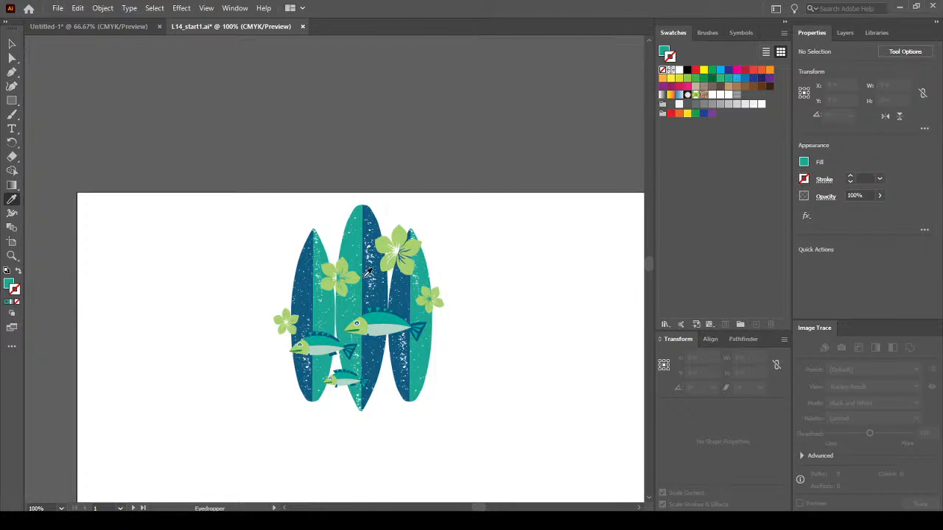
left_click(10, 286)
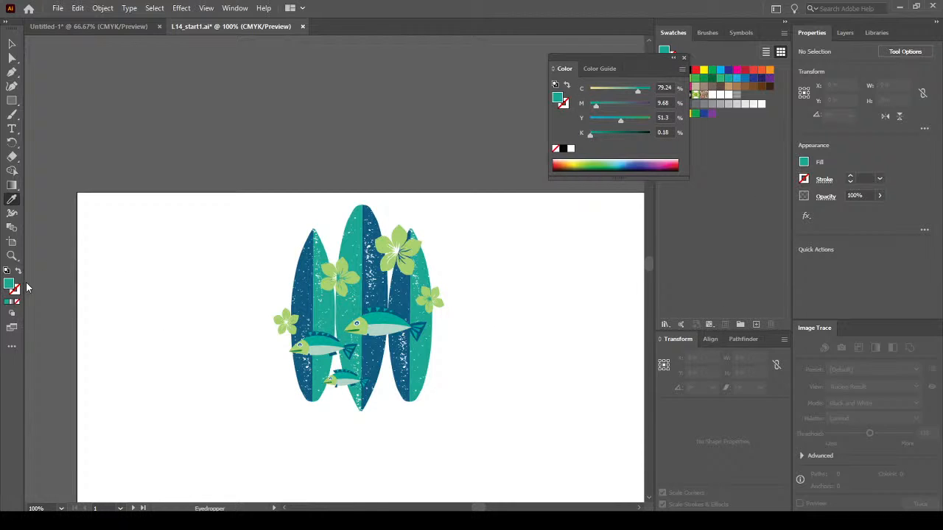
left_click(684, 58)
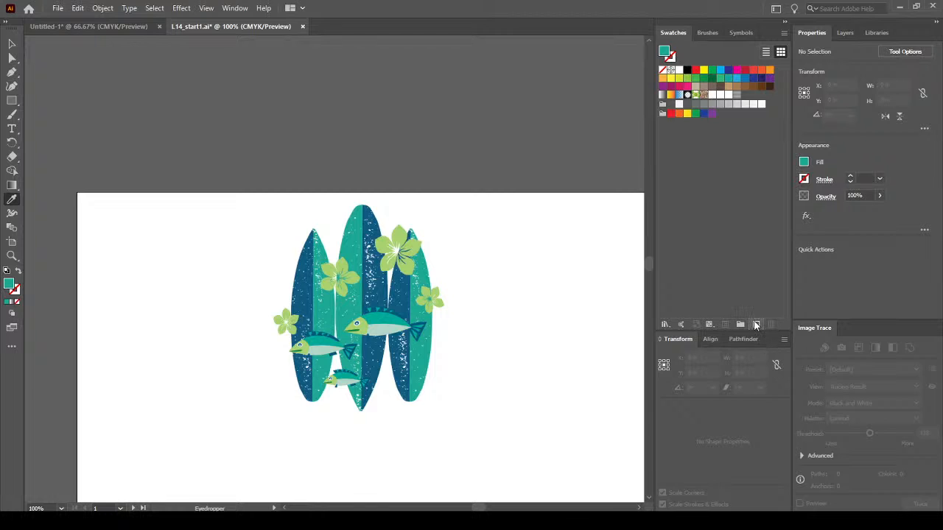
left_click(756, 325)
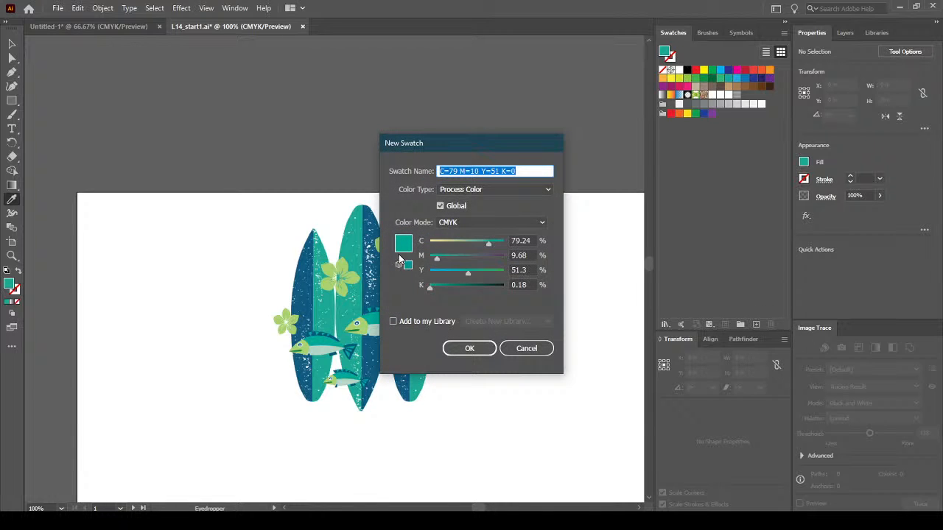
left_click(473, 347)
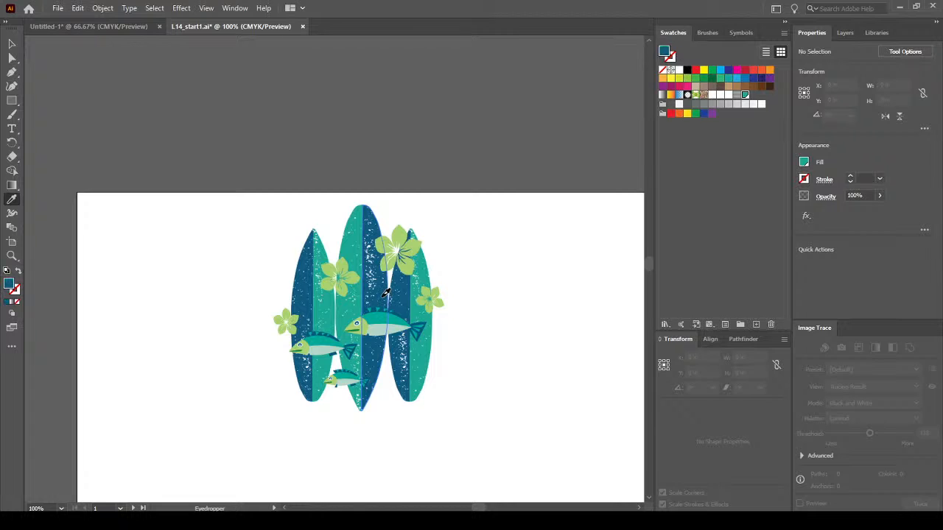
Sample the dark blue half of the middle surfboard and save it as the global process swatch C=96 M=62 Y=30 K=11.
left_click(383, 295)
left_click(756, 324)
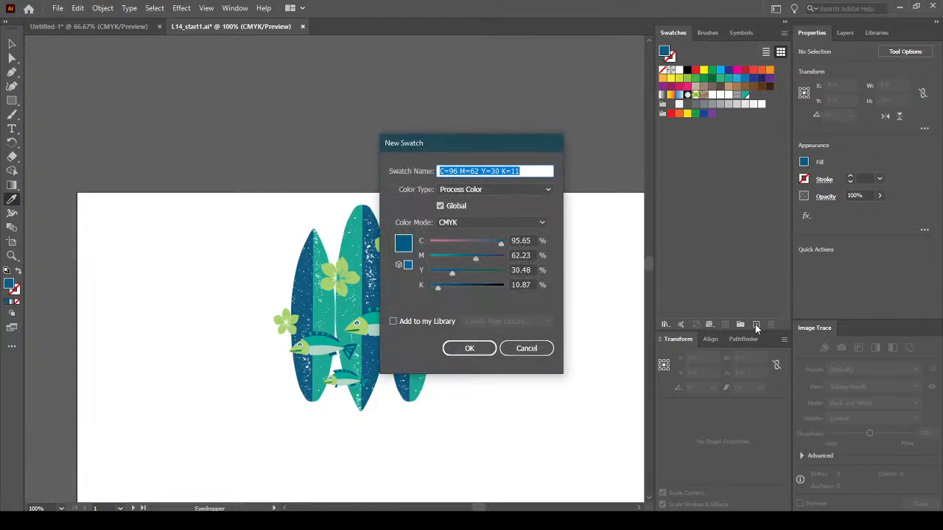
left_click(470, 349)
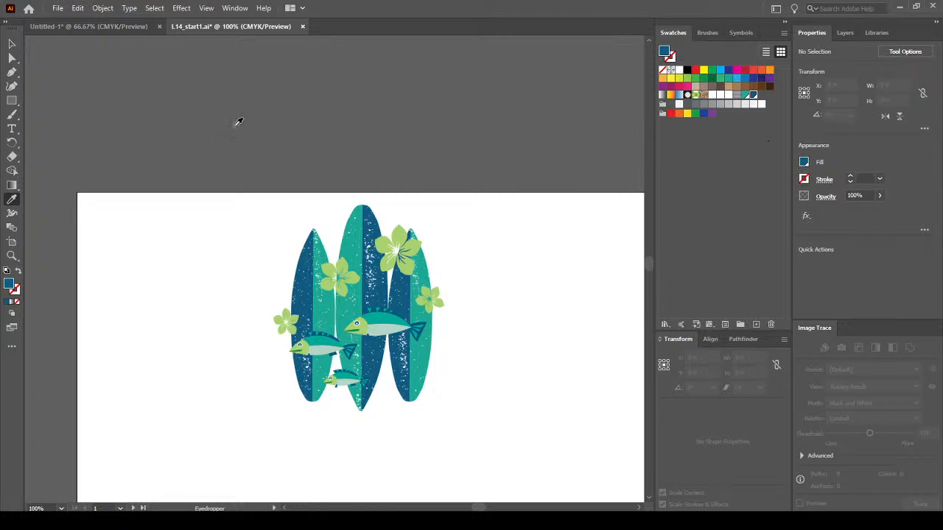
Swap the middle surfboard's colours using the new swatches, dark blue for its left half and teal for its right, and deselect it.
left_click(11, 61)
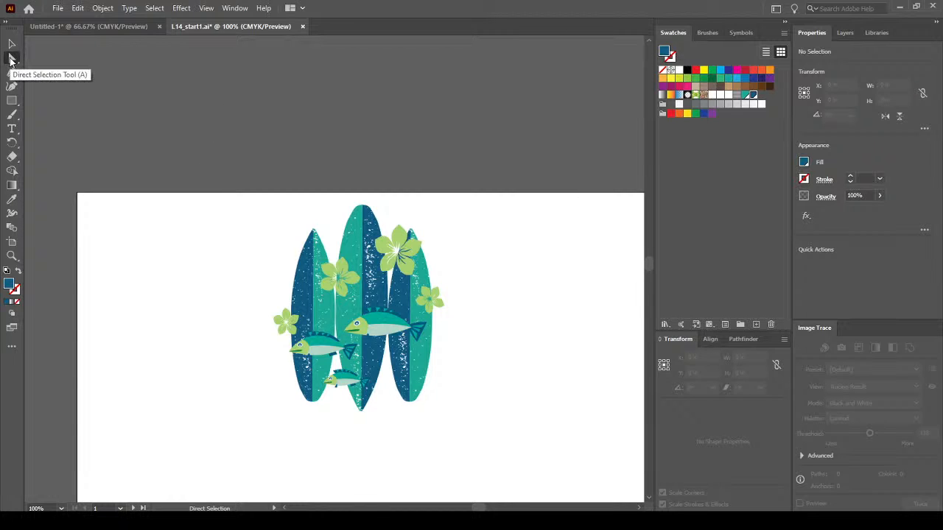
left_click(354, 232)
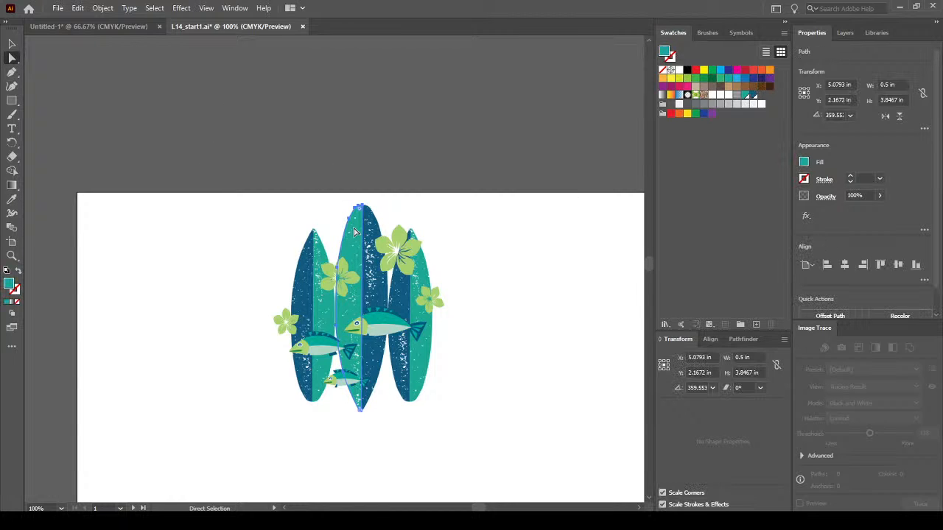
left_click(753, 97)
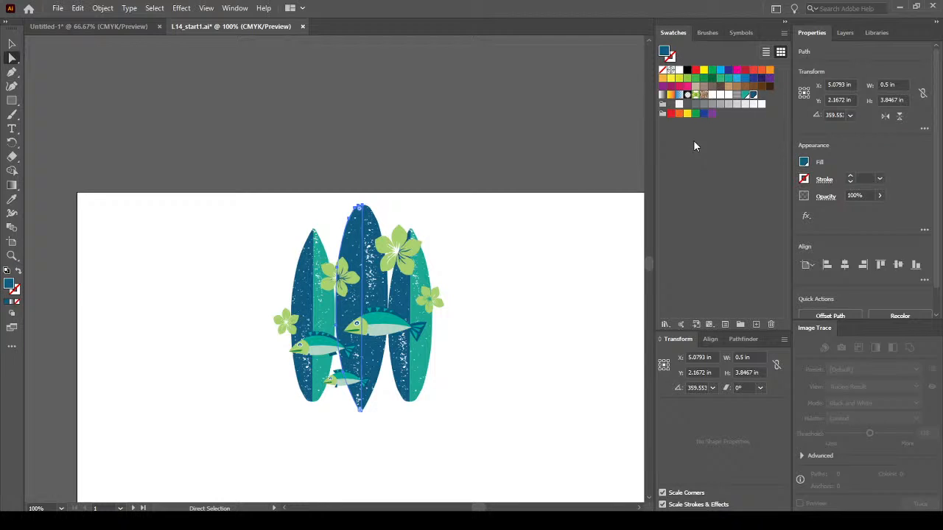
left_click(377, 231)
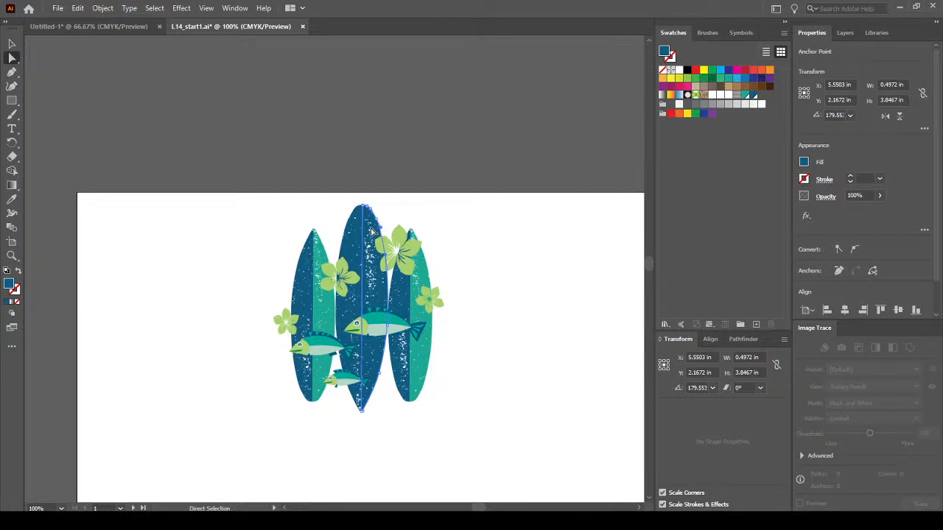
left_click(745, 95)
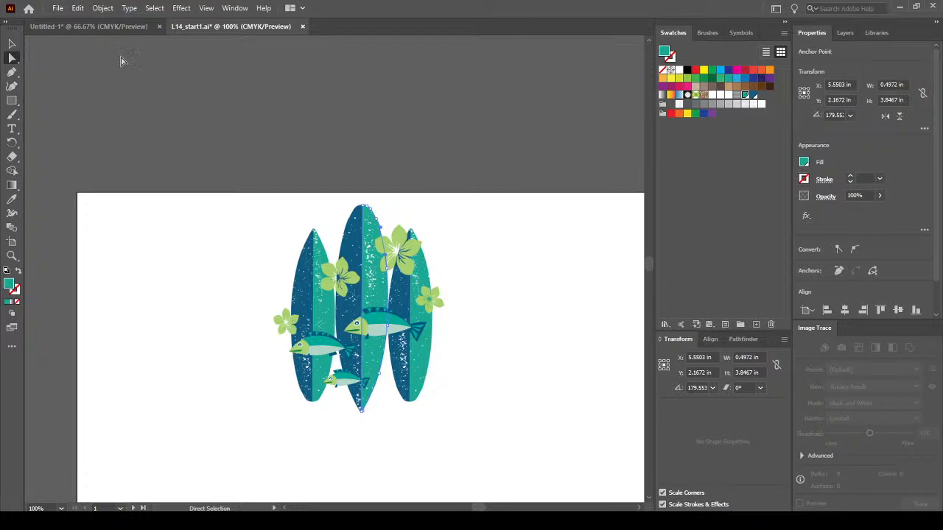
left_click(11, 45)
left_click(325, 133)
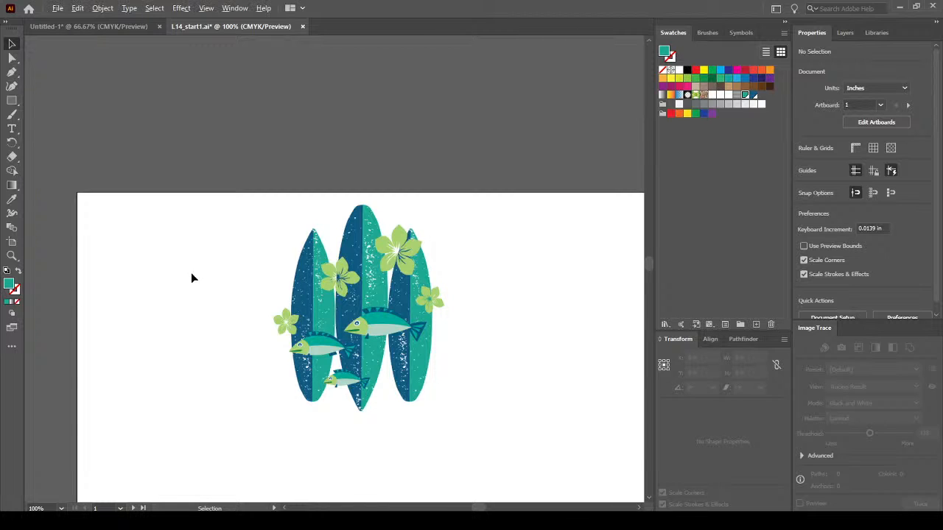
Move the whole surfboard, flower and fish composition down about 1.92 in towards the artboard's centre and leave nothing selected.
scroll(206, 266, "down", 2)
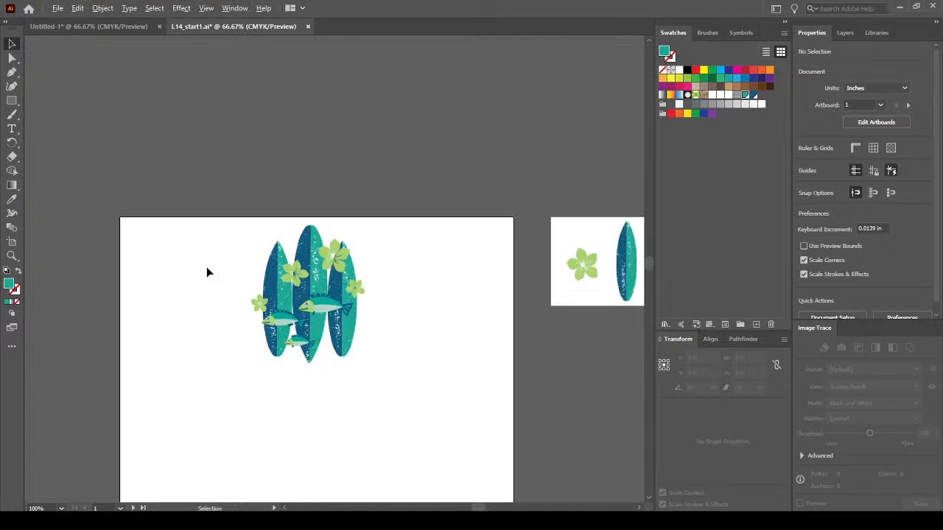
scroll(206, 267, "up", 1)
left_click_drag(454, 326, 453, 277)
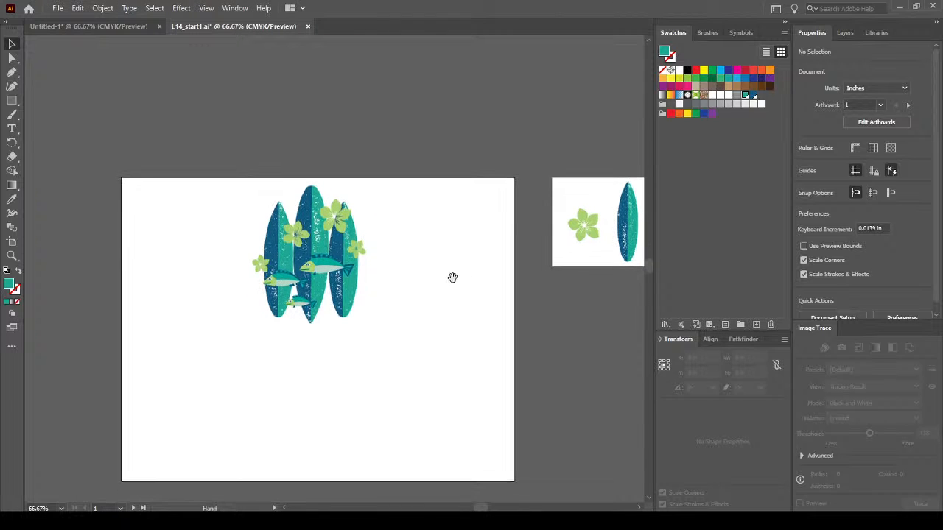
left_click_drag(458, 344, 460, 346)
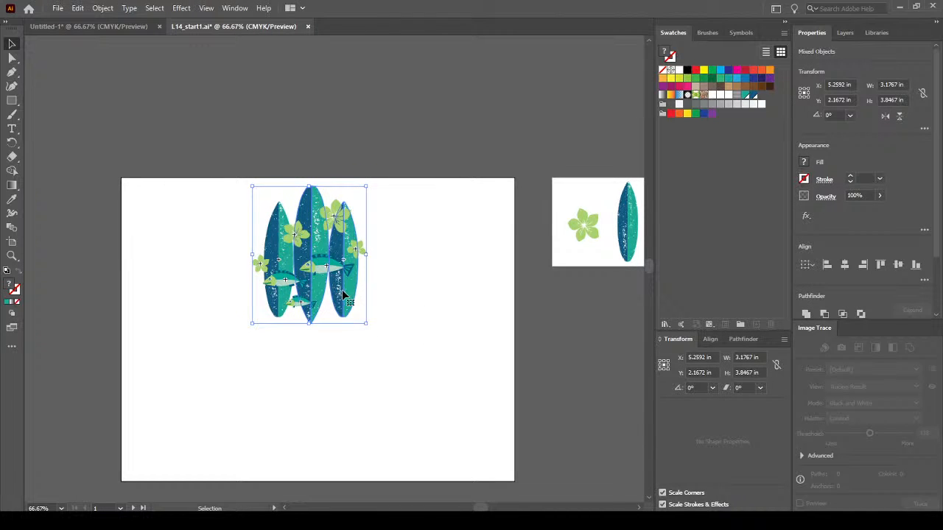
left_click_drag(343, 295, 344, 363)
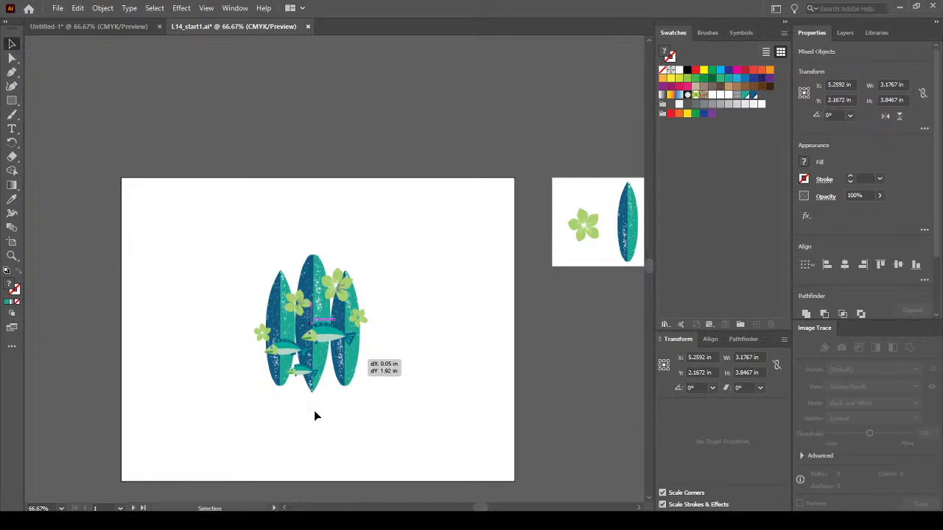
scroll(314, 411, "up", 1)
left_click(344, 414)
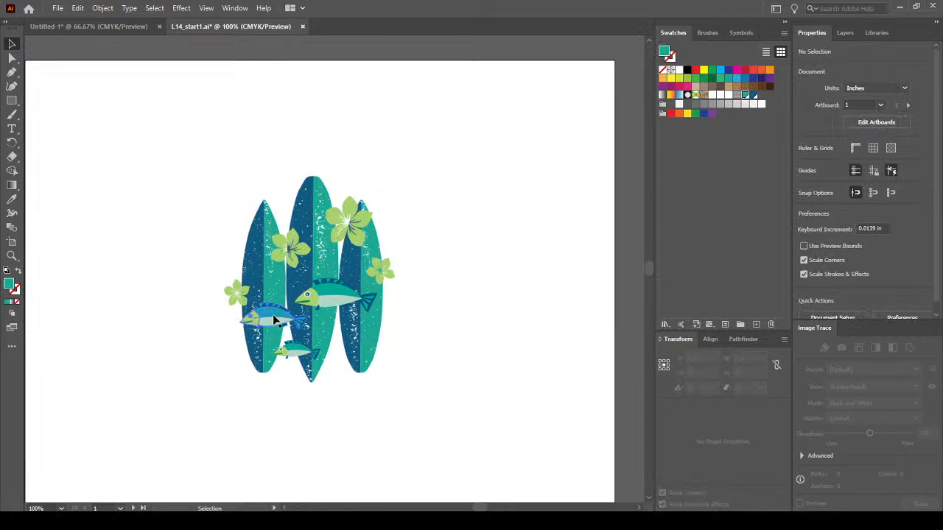
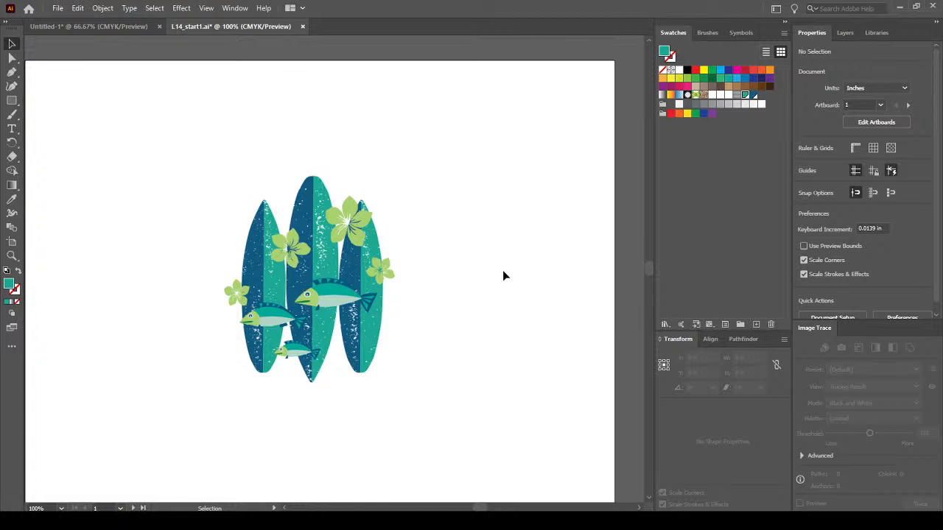
Copy the black wavy-bottomed shape from the Untitled-1 document into L14_start1.ai and place it over the upper part of the surfboards.
left_click(86, 27)
left_click(289, 120)
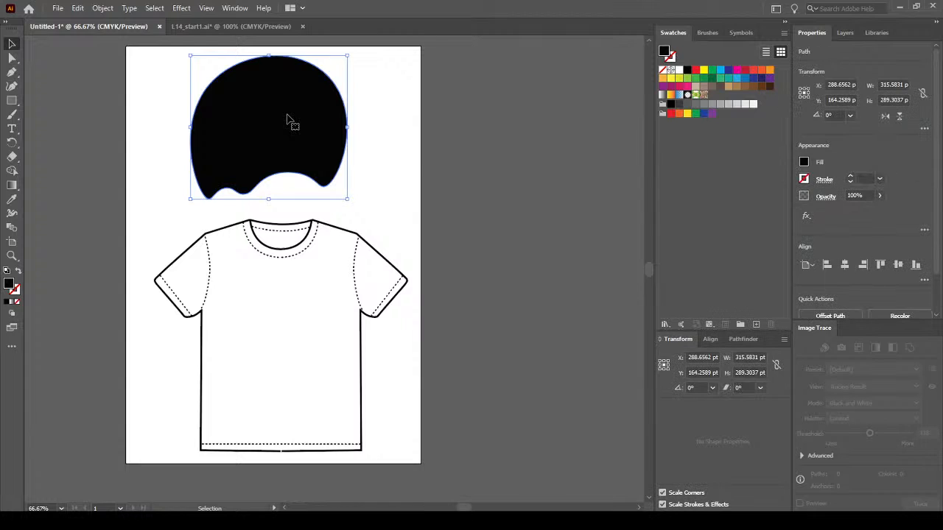
key("a")
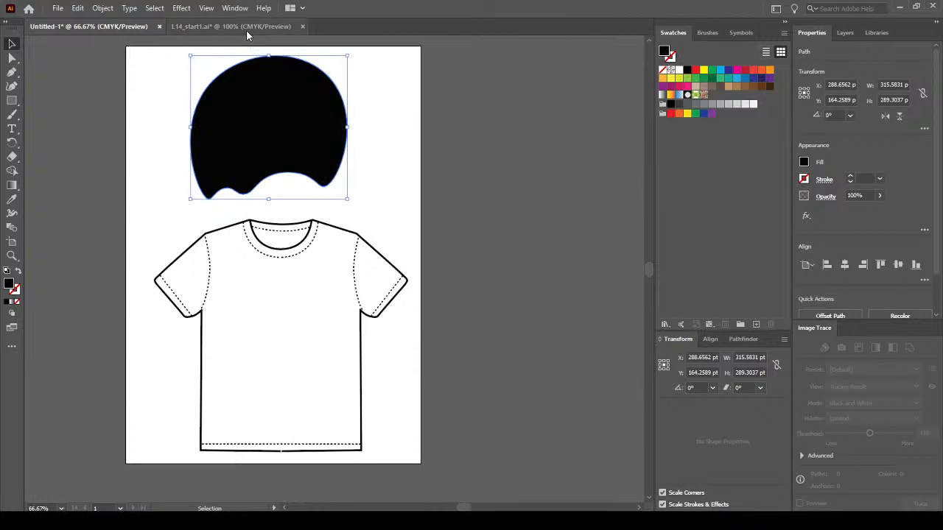
left_click(246, 28)
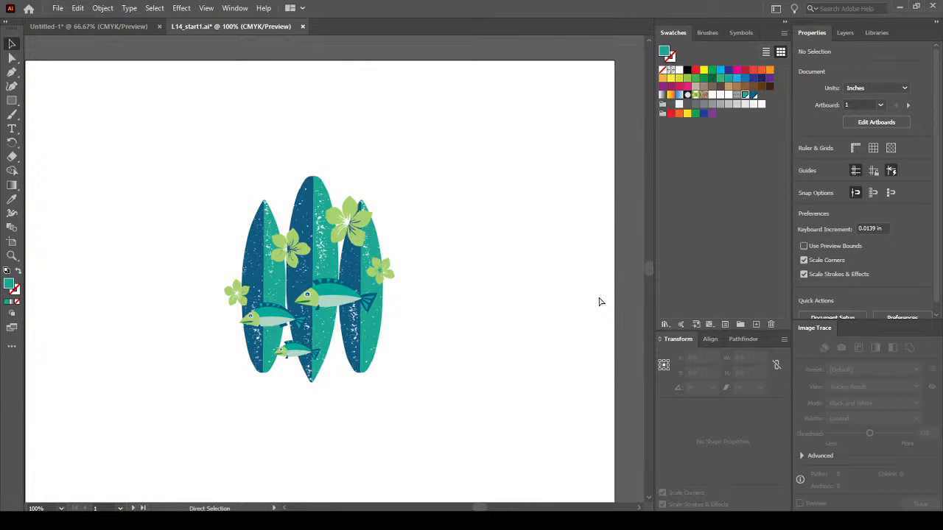
key("ctrl+v")
left_click_drag(407, 309, 393, 236)
Lower the right tip of the black shape to about X 6.94, Y 4.61 in and reshape the slope beside it through its anchor and handle.
left_click(12, 59)
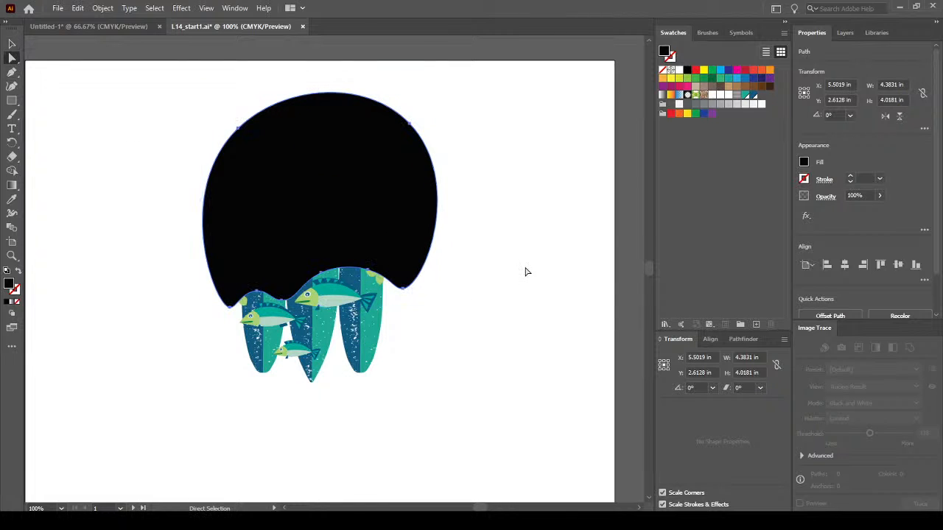
left_click(393, 300)
left_click(358, 259)
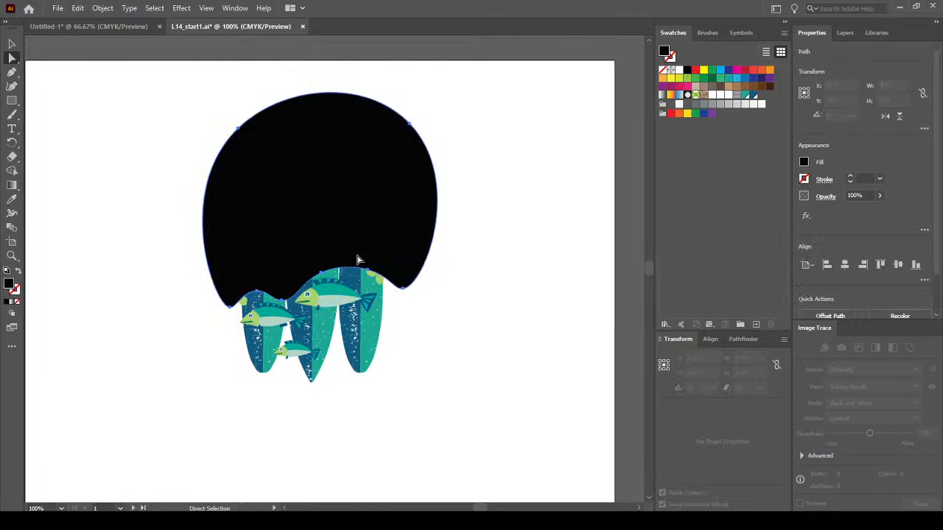
left_click_drag(367, 270, 387, 325)
scroll(410, 296, "up", 1)
scroll(406, 291, "up", 1)
key("ctrl+z")
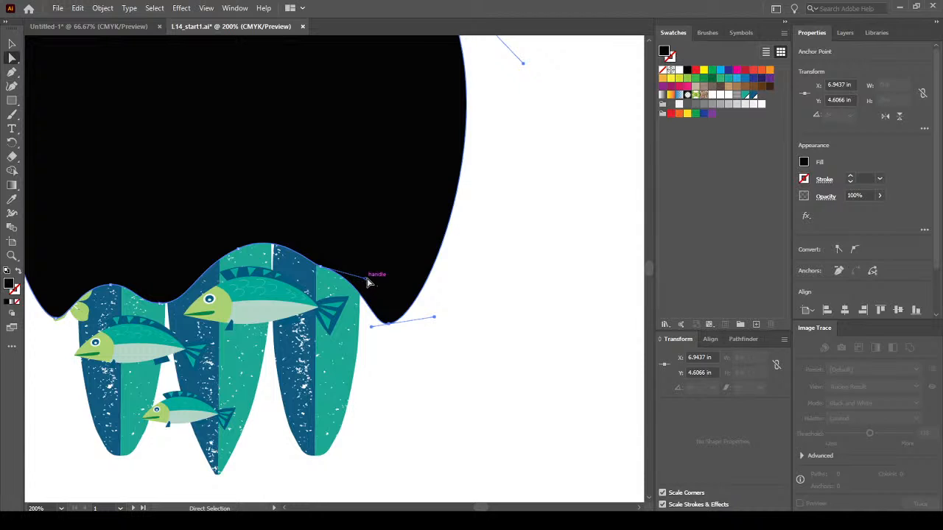
left_click_drag(368, 282, 356, 298)
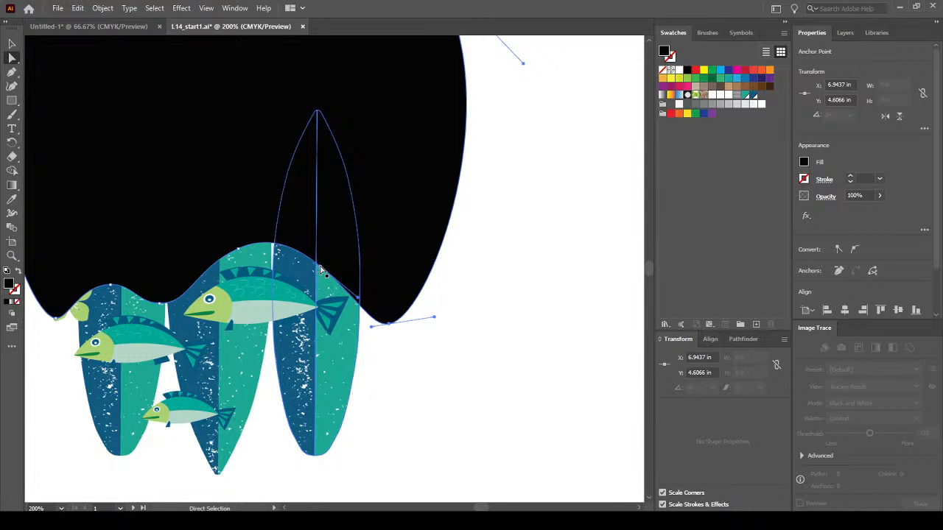
left_click(319, 266)
left_click_drag(320, 265, 319, 272)
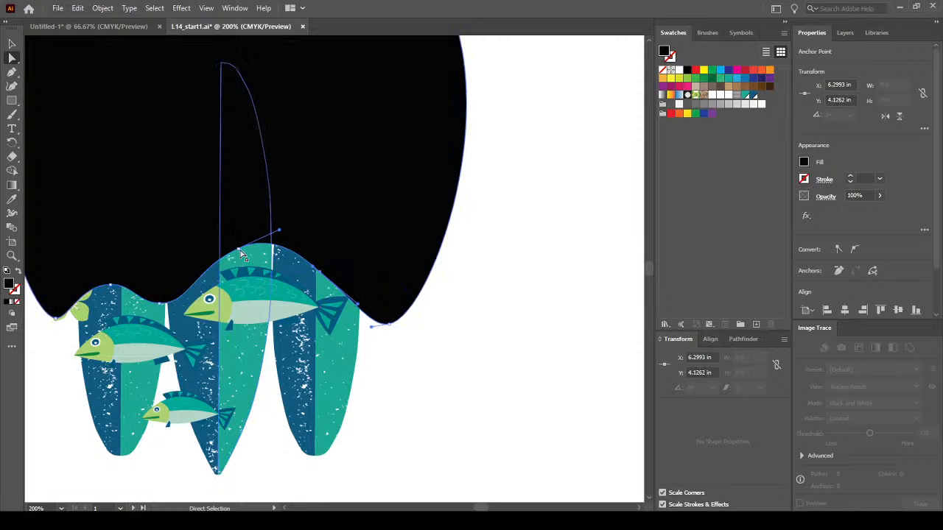
Lower the black shape's wavy edge, placing the large arch's left anchor at about X 5.42, Y 4.03 in and adjusting the anchors around the left wave.
left_click_drag(238, 250, 225, 264)
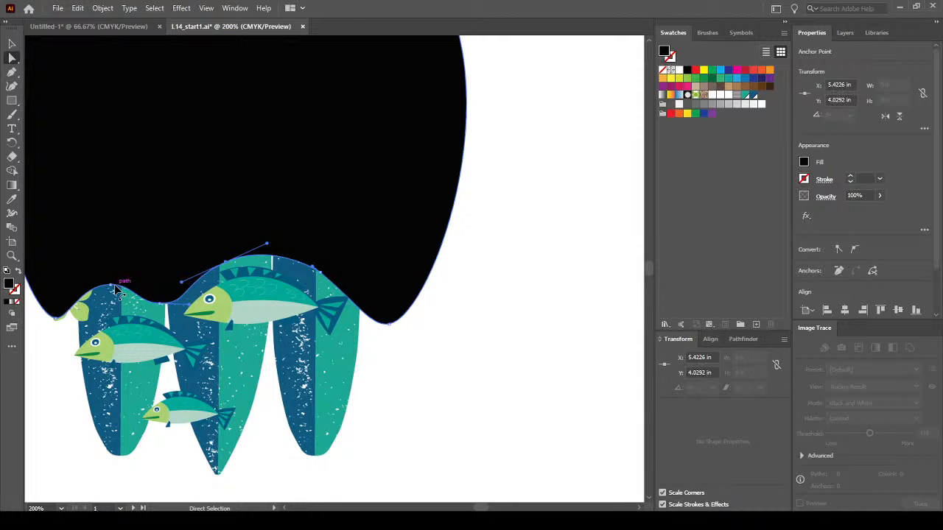
left_click_drag(115, 289, 58, 329)
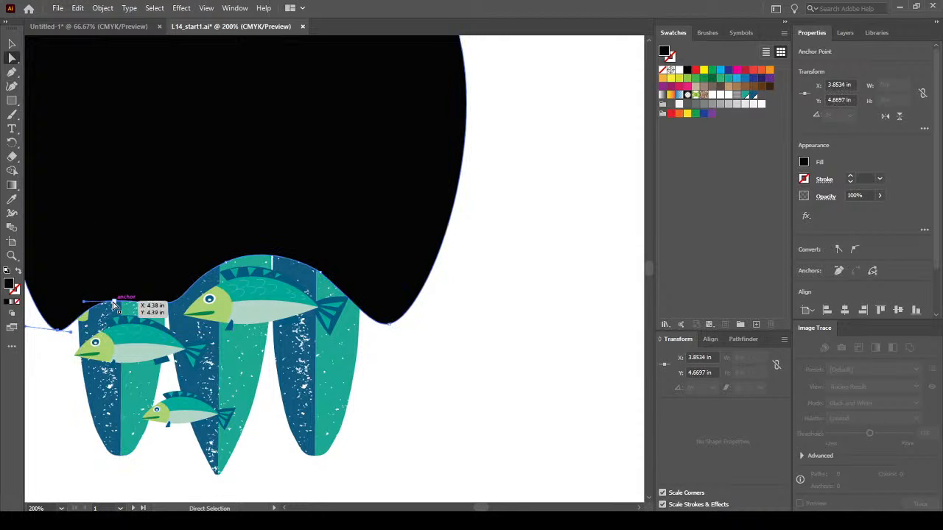
left_click_drag(114, 304, 186, 313)
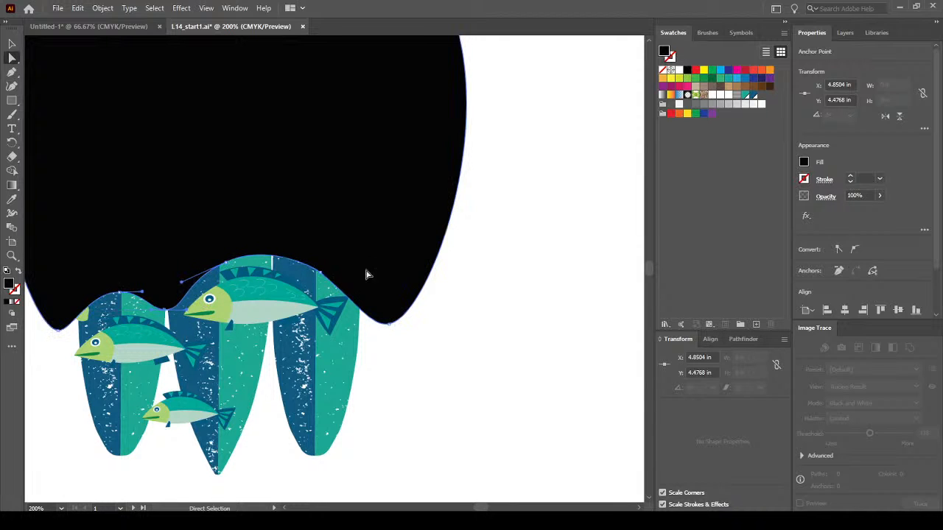
Shift the right shoulder anchor of the black shape's large arch outward and down, undoing a handle adjustment along the way.
left_click(322, 278)
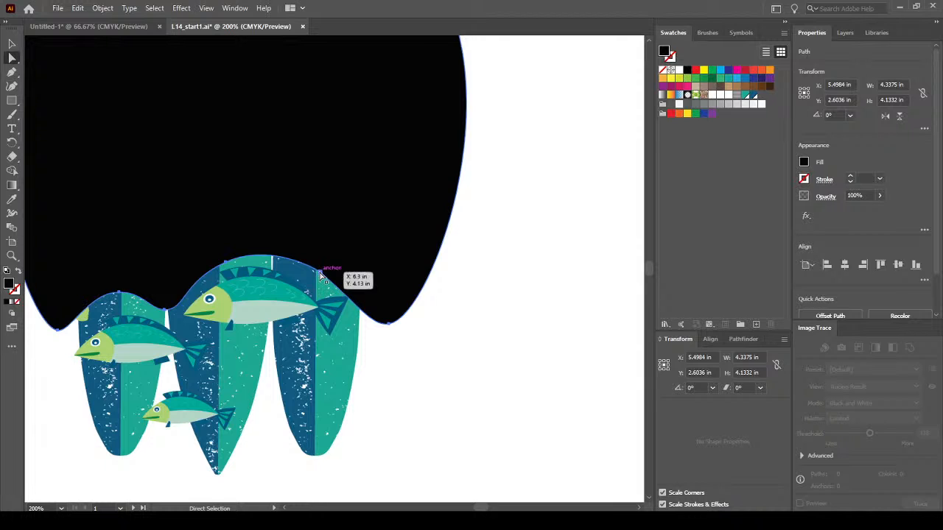
left_click(323, 274)
left_click_drag(320, 273, 326, 272)
left_click_drag(367, 309, 365, 311)
key("ctrl+z")
left_click(329, 271)
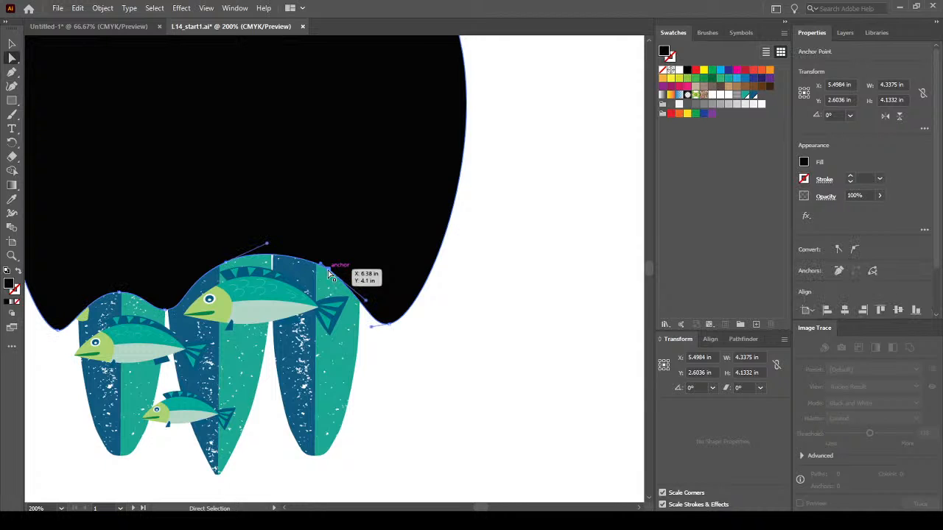
left_click_drag(319, 265, 340, 280)
Refine the arch over the large fish, placing its left anchor at about X 5.38, Y 4.03 in and right anchor at X 6.34, Y 4.25 in.
left_click_drag(266, 265, 196, 278)
left_click_drag(267, 246, 222, 271)
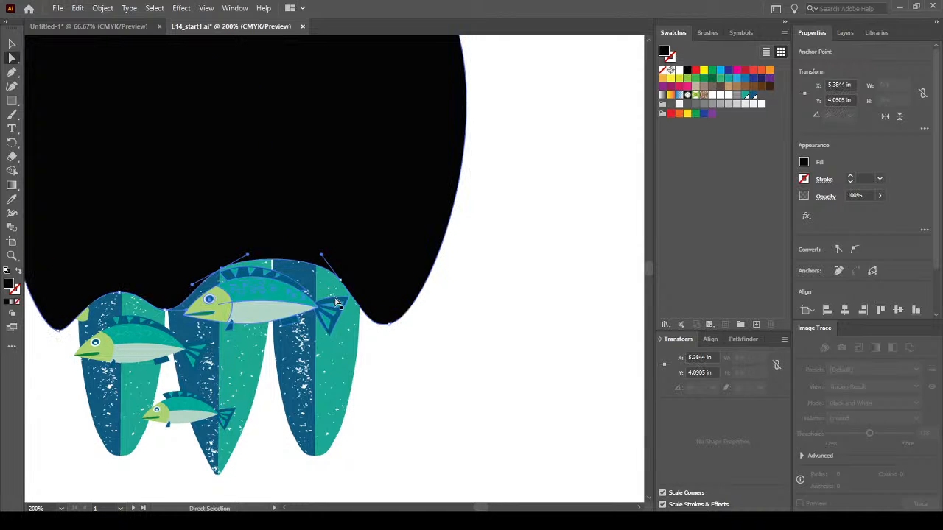
left_click_drag(341, 280, 325, 292)
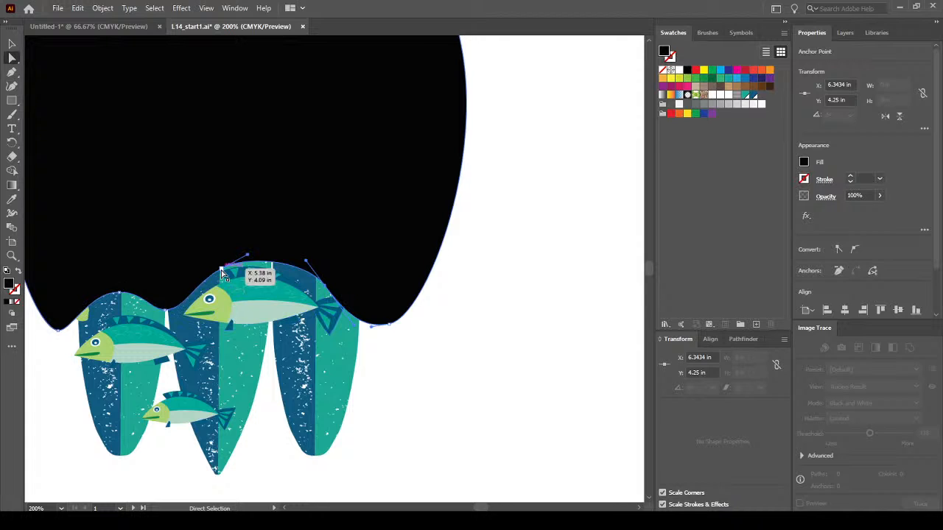
left_click_drag(222, 274, 220, 268)
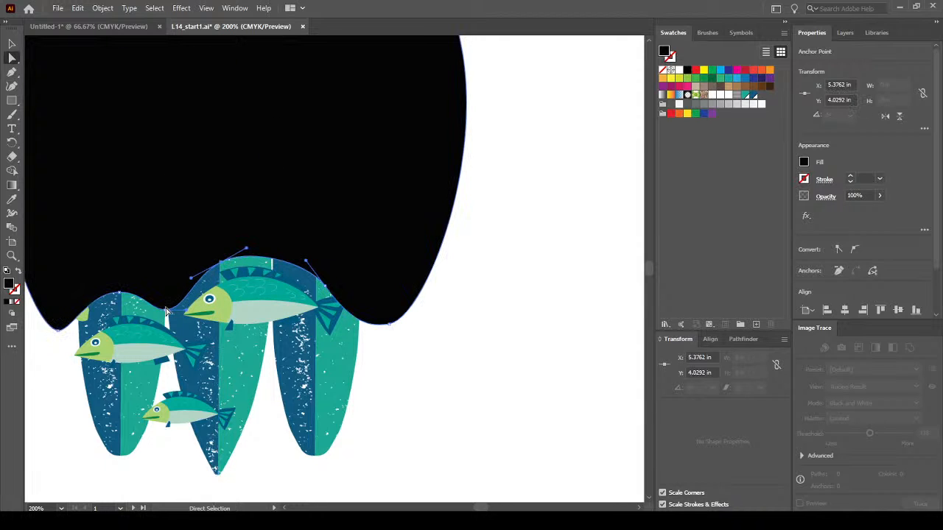
Move the black shape's anchor between the two waves to about X 4.83, Y 4.41 in and fine-tune both shoulder anchors of the large arch.
left_click_drag(166, 308, 162, 301)
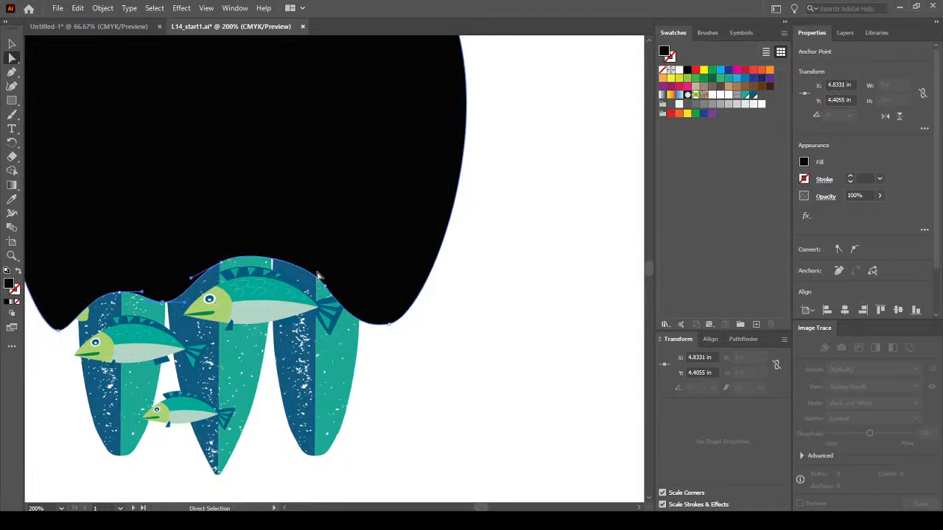
mouse_move(329, 289)
left_mouse_down()
mouse_move(332, 276)
mouse_move(301, 269)
mouse_move(333, 278)
mouse_move(324, 280)
left_mouse_up()
left_click_drag(221, 266, 223, 262)
left_click(492, 371)
scroll(467, 339, "down", 2)
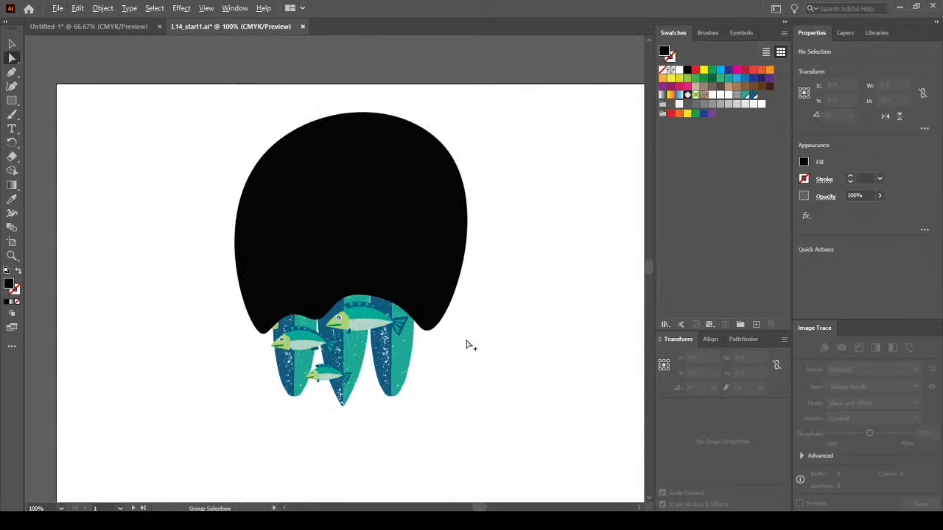
left_click(12, 44)
left_click(427, 207)
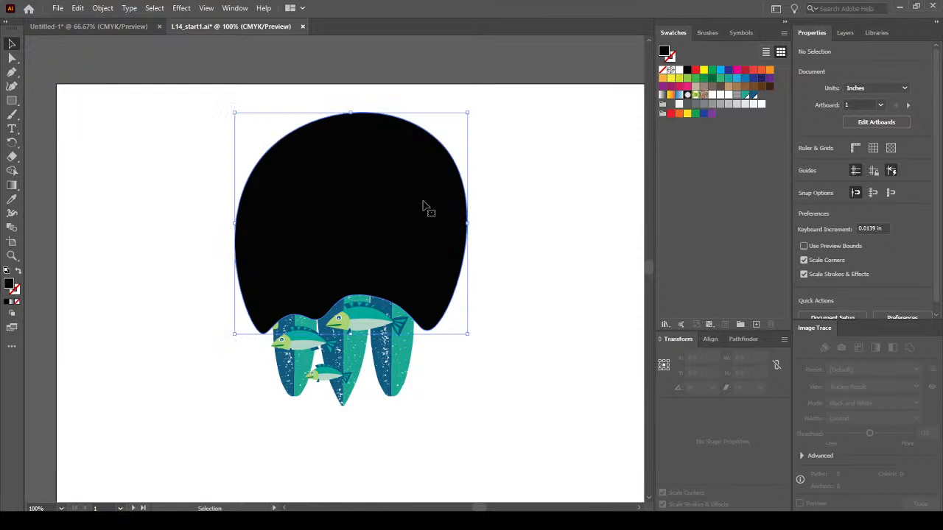
left_click(394, 374, "shift")
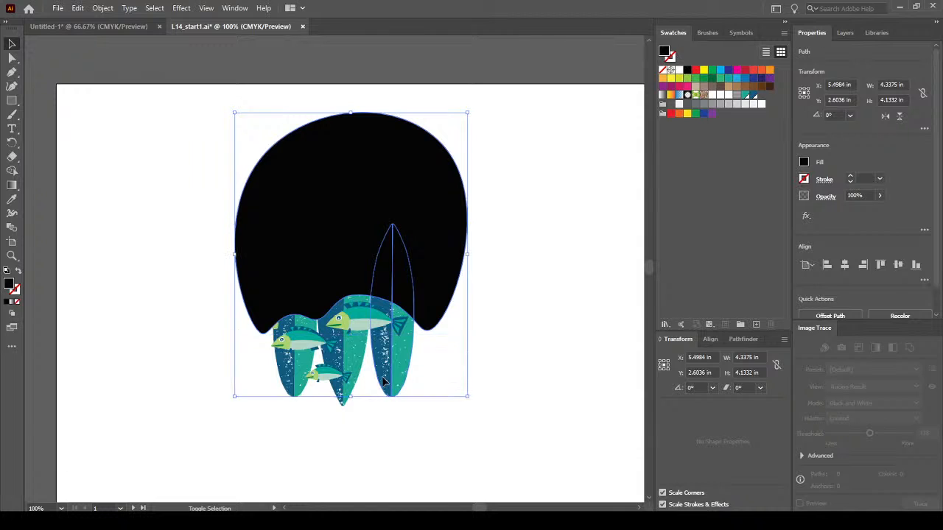
left_click(351, 356, "shift")
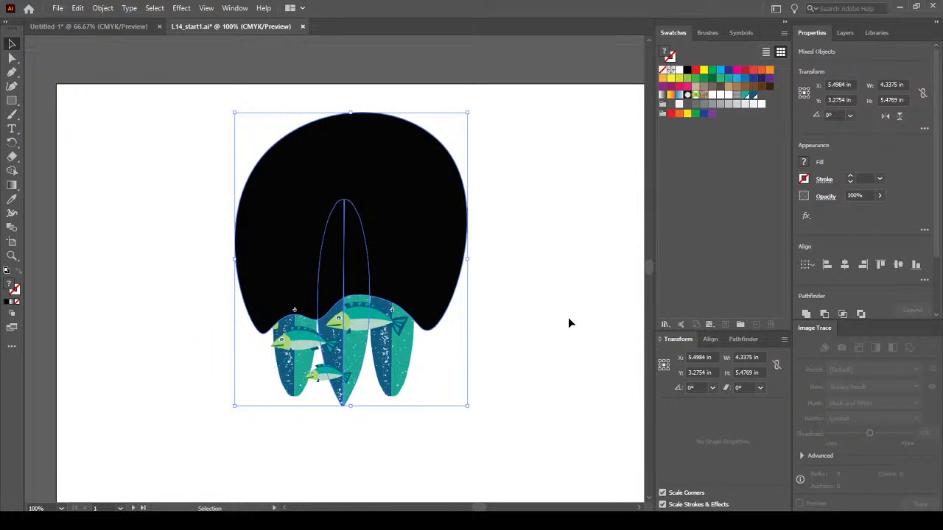
left_click(297, 372, "shift")
left_click(396, 463)
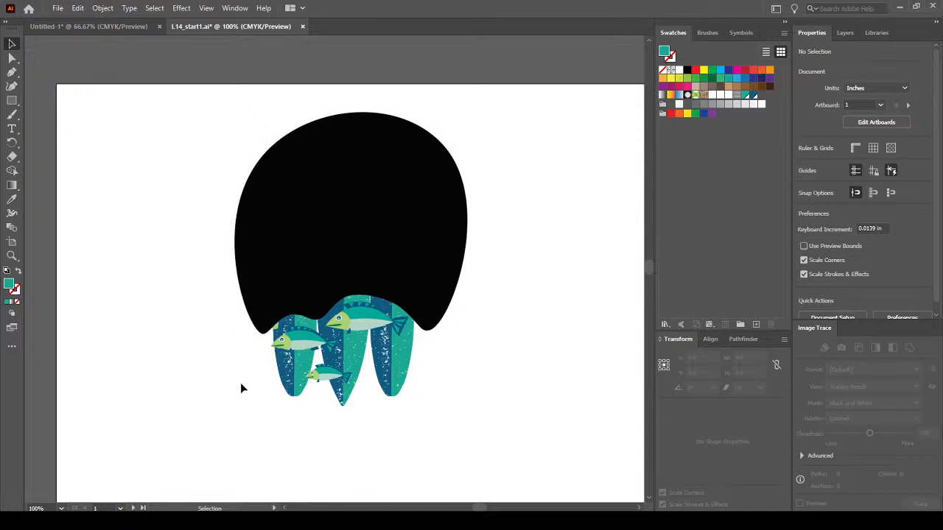
Select the three surfboards together with the black shape and make a clipping mask from them.
left_click(287, 369)
left_click(353, 354, "shift")
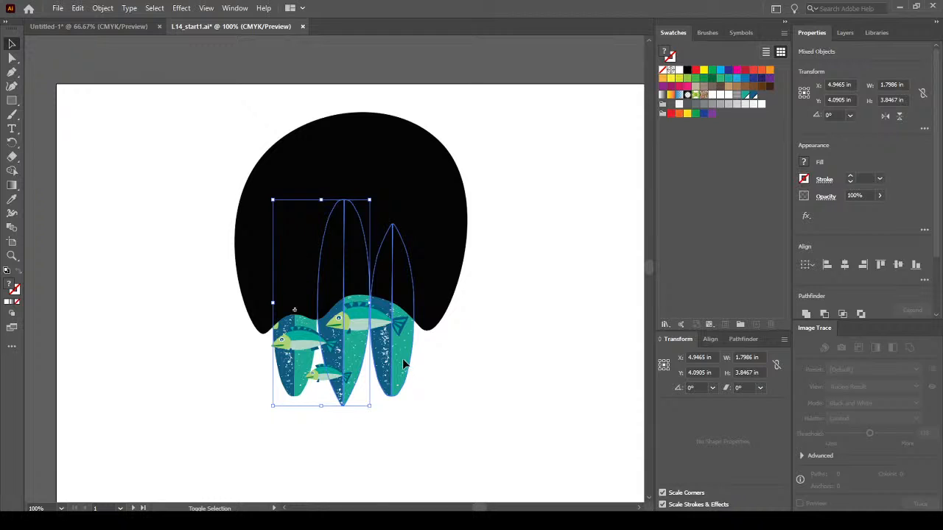
left_click(404, 364, "shift")
left_click(440, 221, "shift")
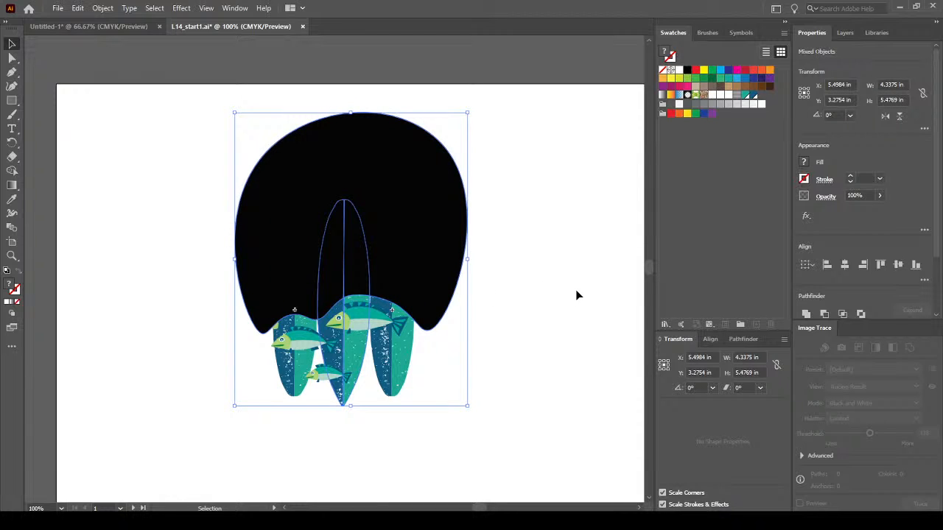
left_click_drag(941, 230, 941, 293)
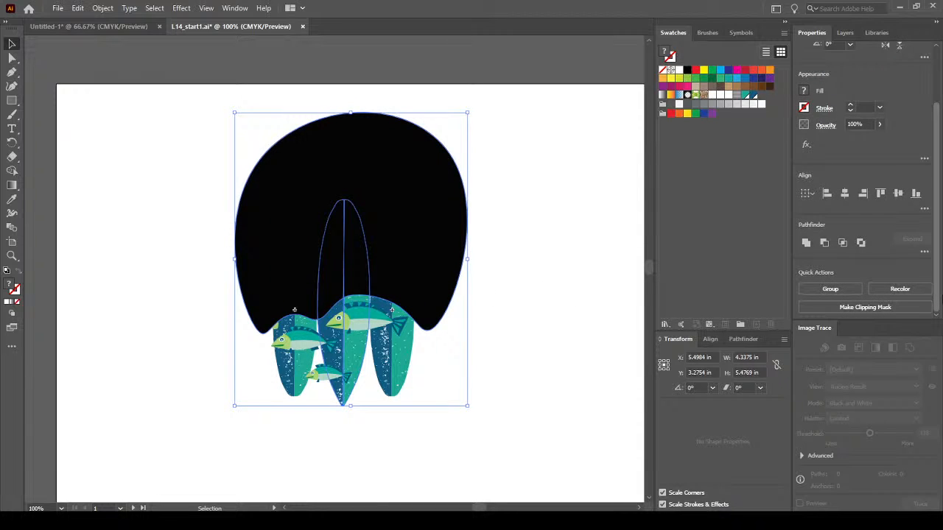
left_click(858, 308)
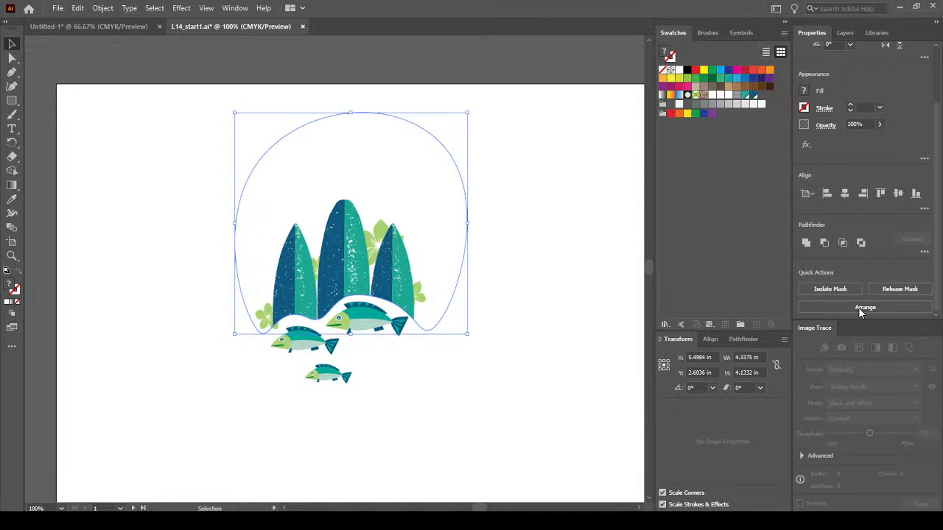
scroll(394, 362, "up", 1)
left_click(444, 396)
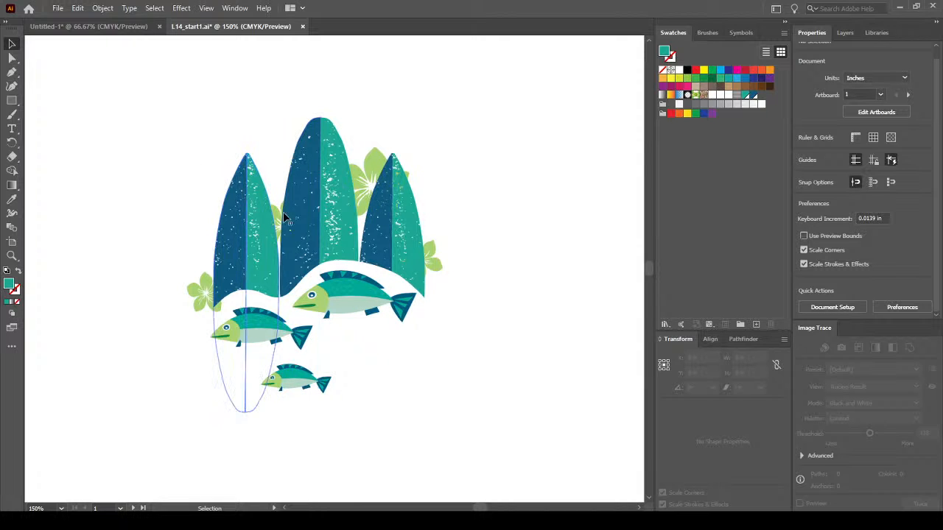
Send the clipped surfboard group to the back, behind the flowers and fish.
left_click(412, 239)
right_click(411, 237)
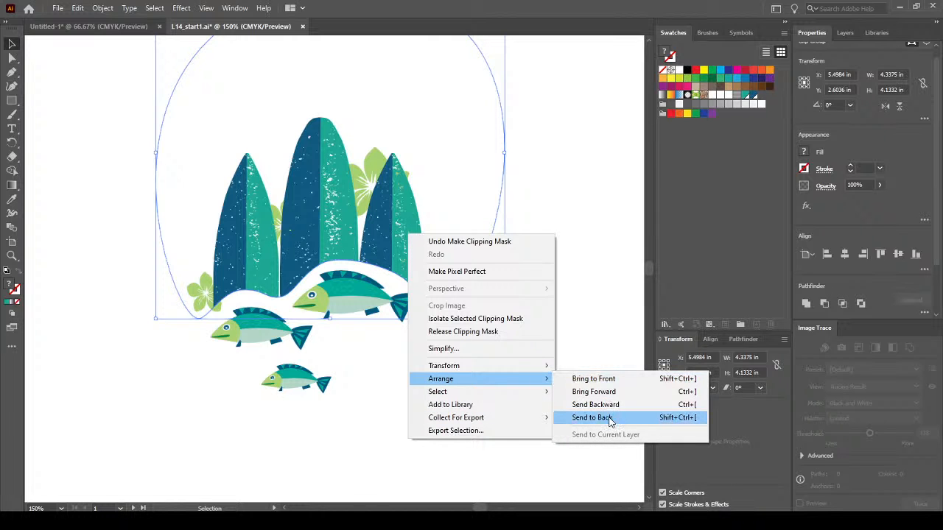
left_click(606, 418)
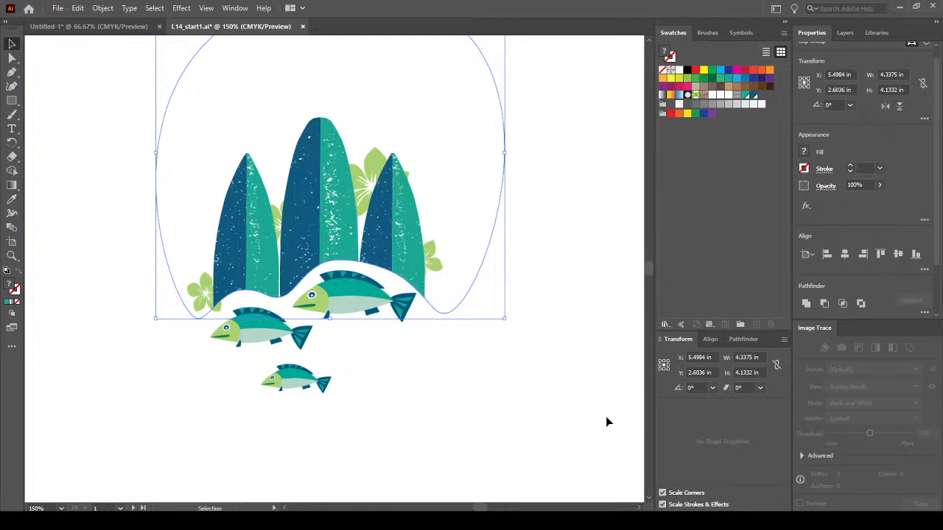
left_click(453, 386)
key("ctrl+1")
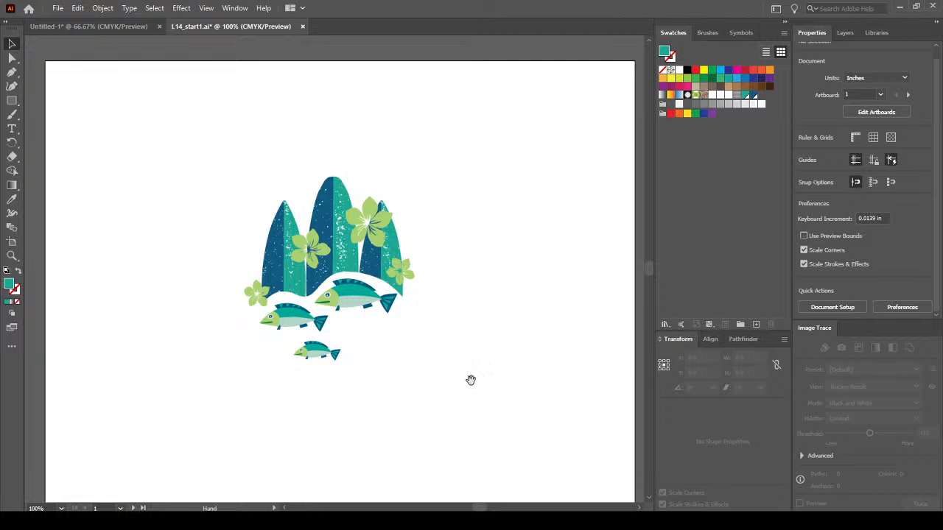
Add the text "SURF" and "ZONE" on two lines in the empty area below the large fish.
scroll(470, 361, "down", 2)
scroll(408, 307, "up", 1)
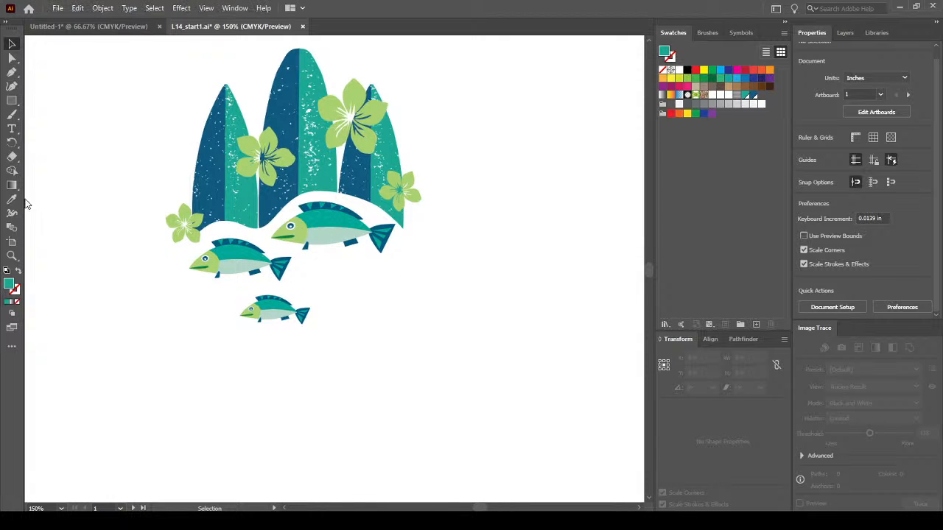
key("t")
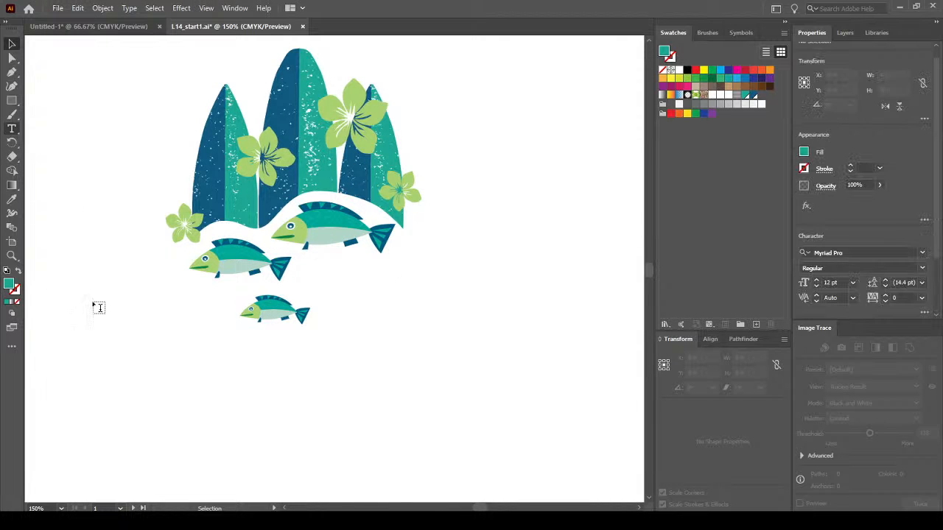
left_click_drag(370, 338, 371, 338)
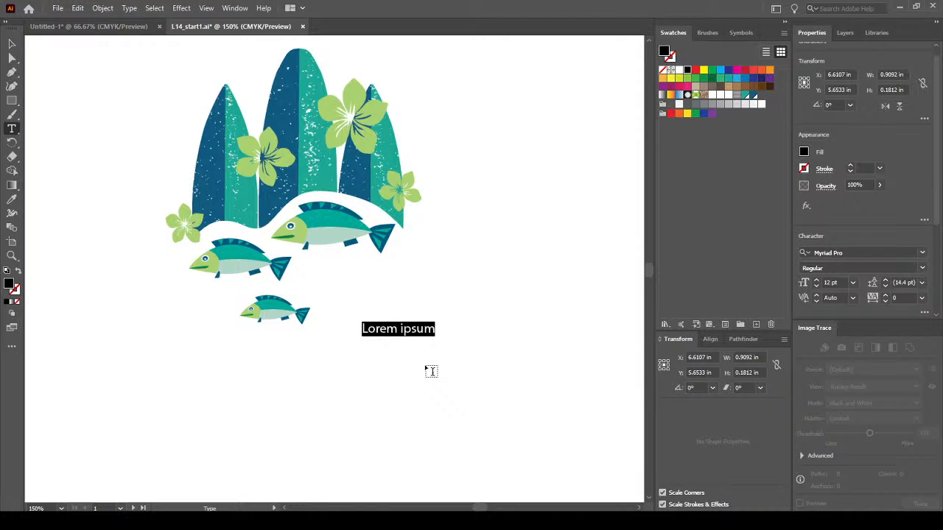
type("SURF ")
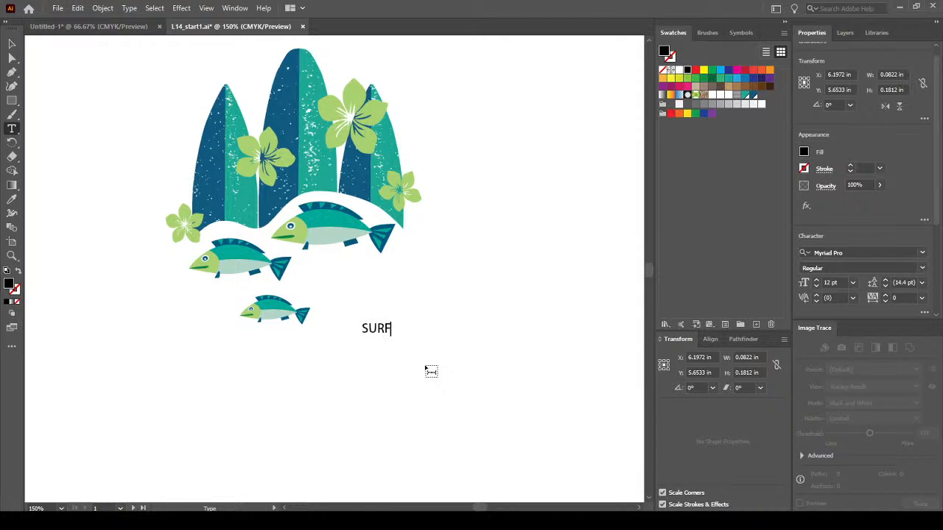
type("ZONE")
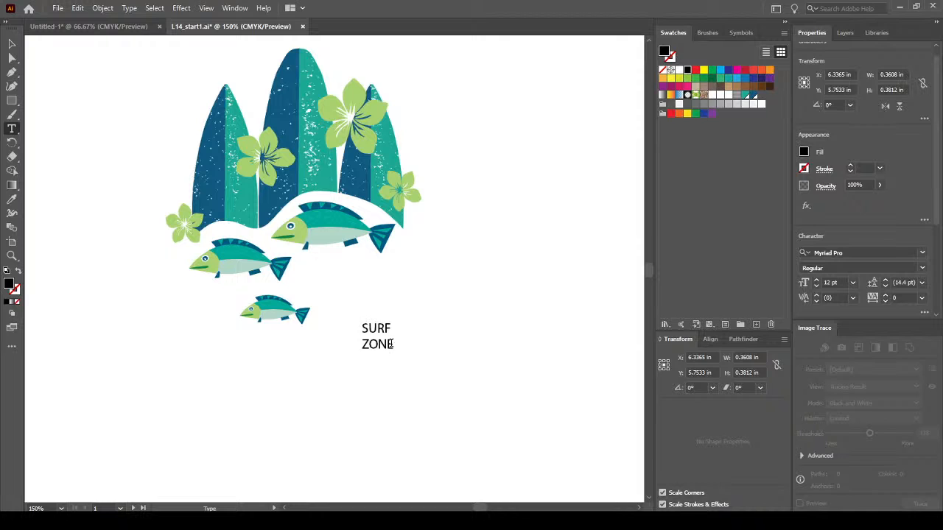
Recolour both lines of text with the dark blue sampled from the left surfboard using the Eyedropper.
left_click_drag(395, 348, 361, 322)
left_click(11, 199)
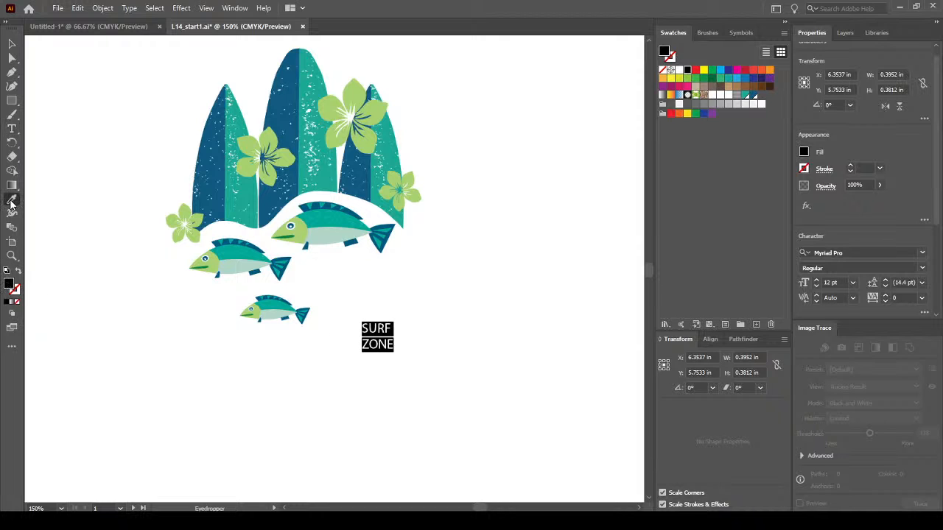
left_click(204, 205)
left_click(12, 44)
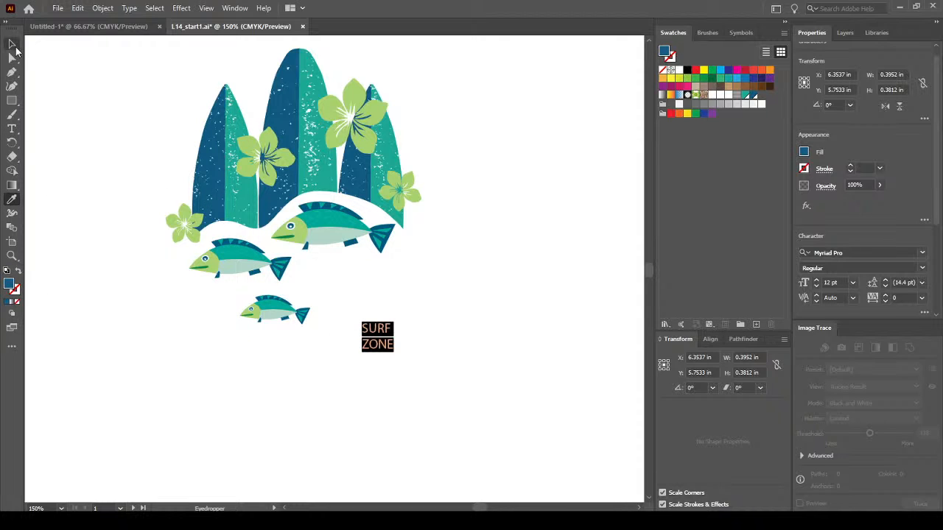
Browse the font list and set the SURF ZONE text in Consolas.
scroll(940, 148, "down", 5)
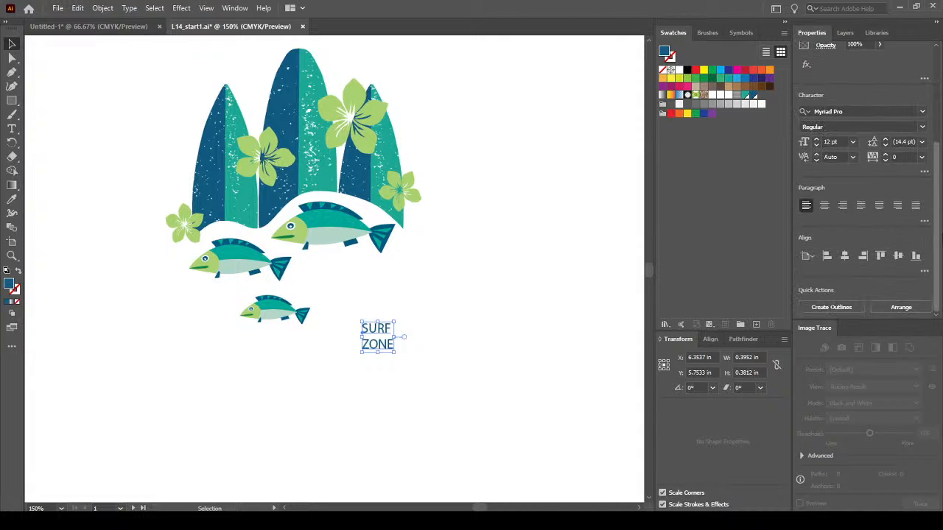
left_click(922, 111)
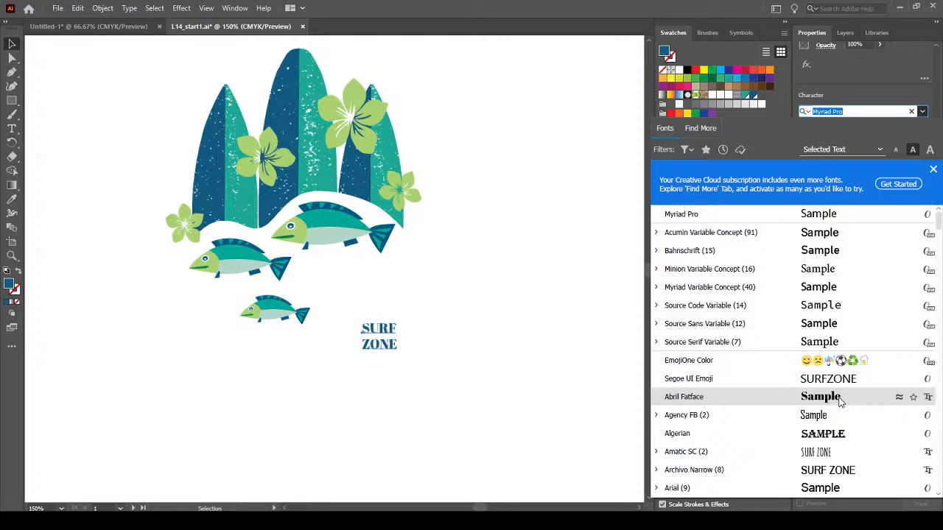
scroll(839, 399, "down", 8)
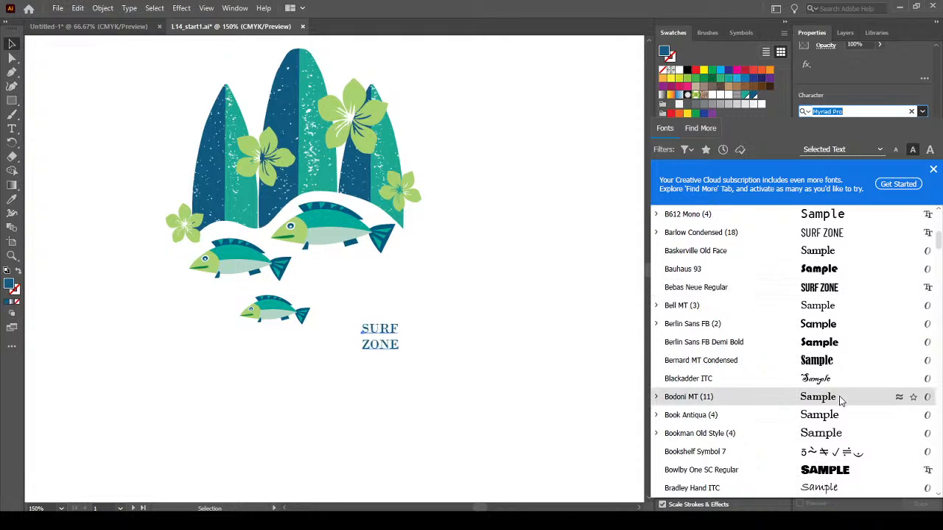
scroll(842, 399, "down", 6)
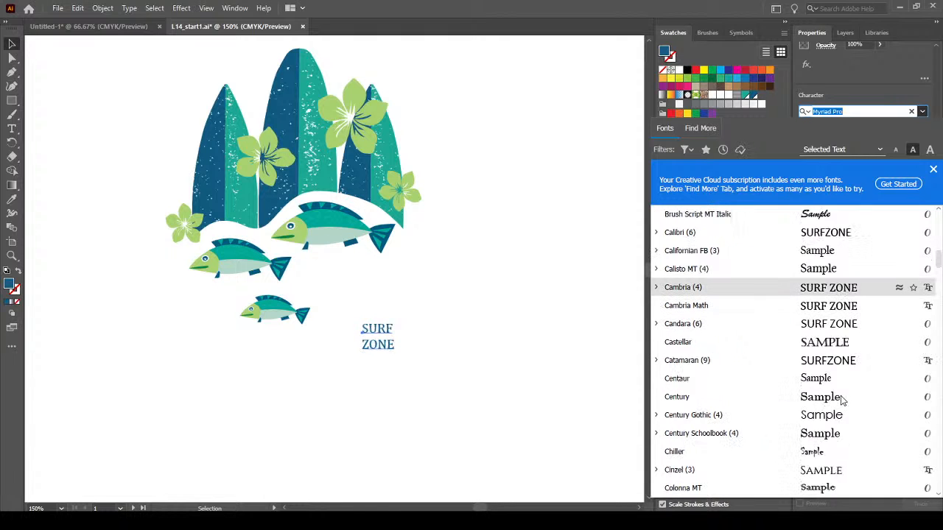
scroll(842, 399, "down", 3)
scroll(846, 398, "down", 2)
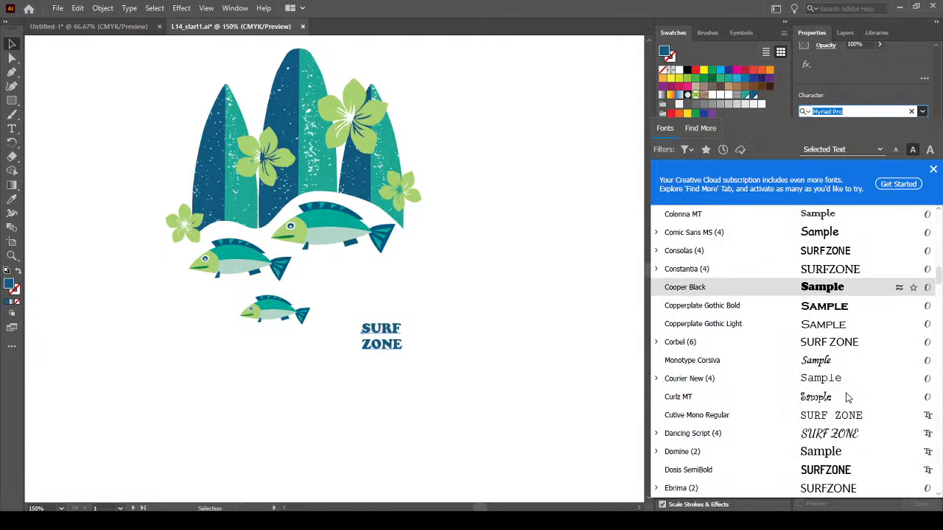
left_click(855, 253)
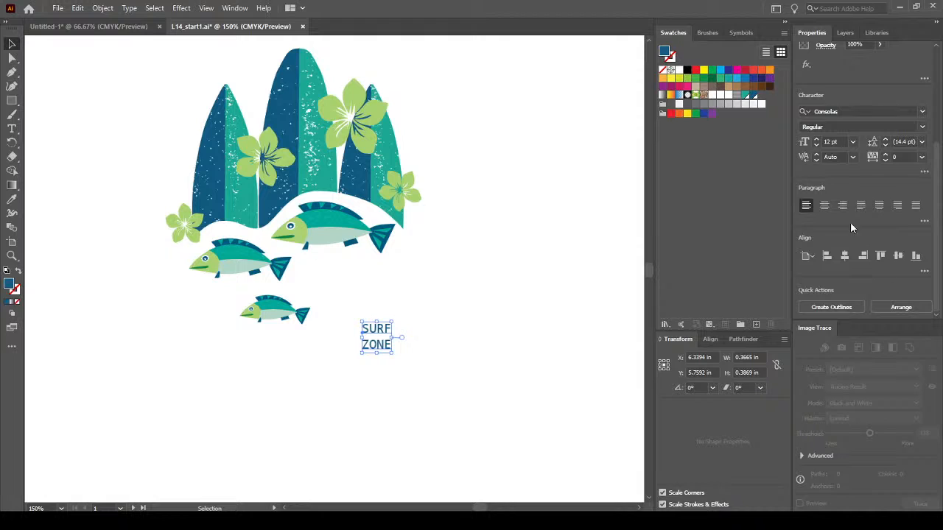
Enlarge the SURF ZONE text to 46 pt and set its font style to Bold.
left_click(816, 140)
left_click(816, 139)
left_click(816, 139)
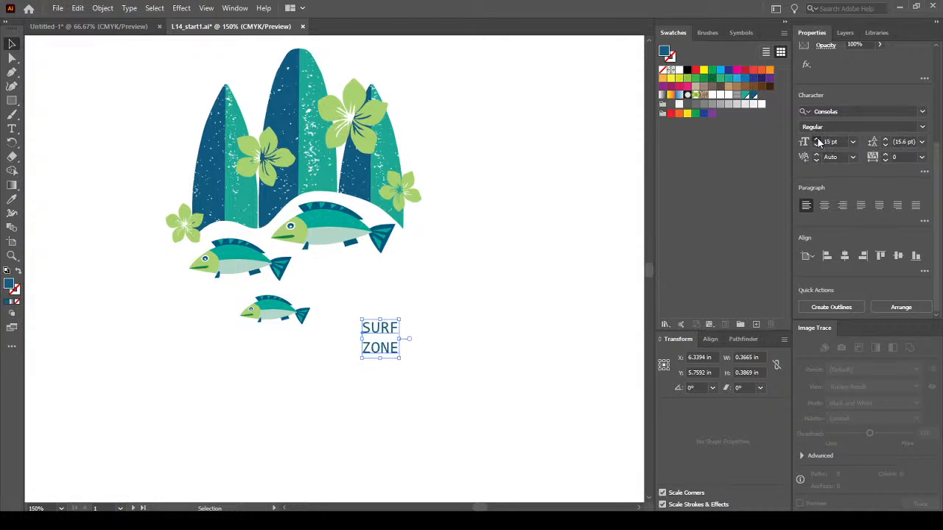
left_click_drag(816, 141, 816, 141)
left_click(921, 128)
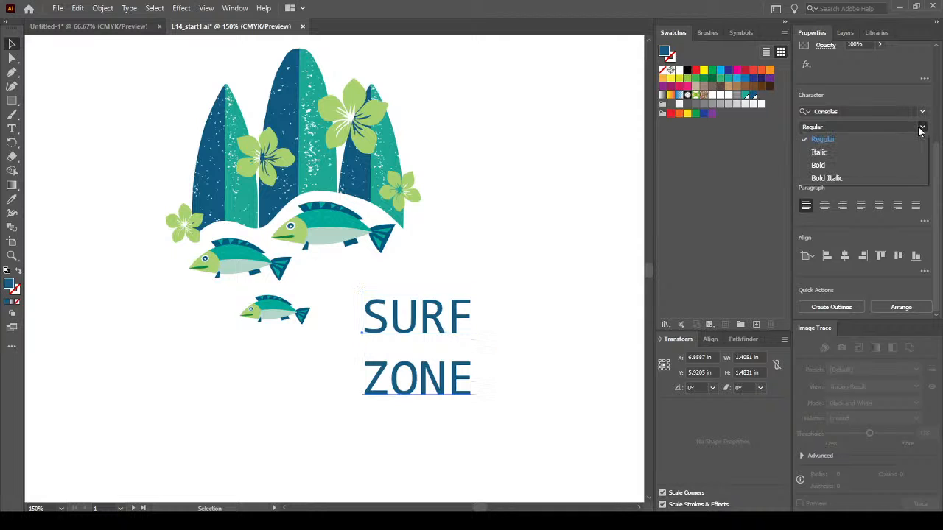
left_click(857, 170)
Change the SURF ZONE text's font to Mistral.
left_click(922, 111)
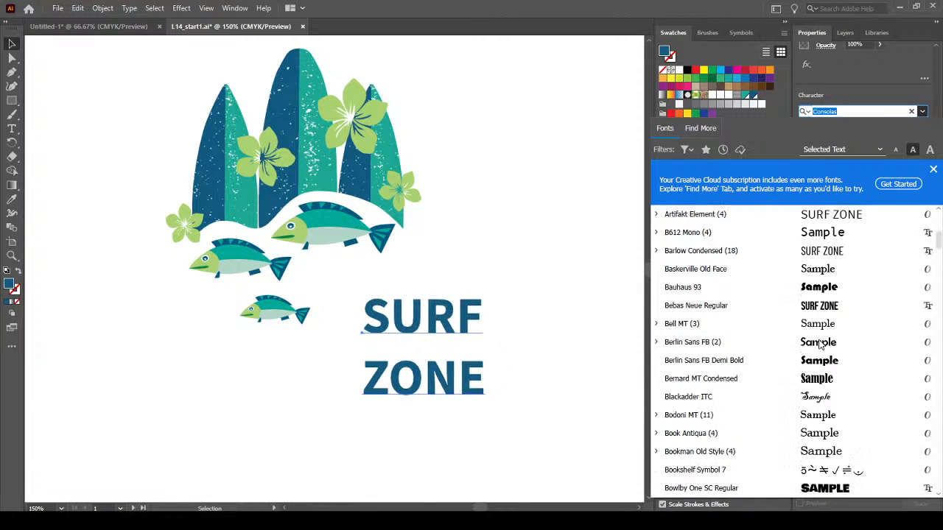
scroll(820, 344, "down", 20)
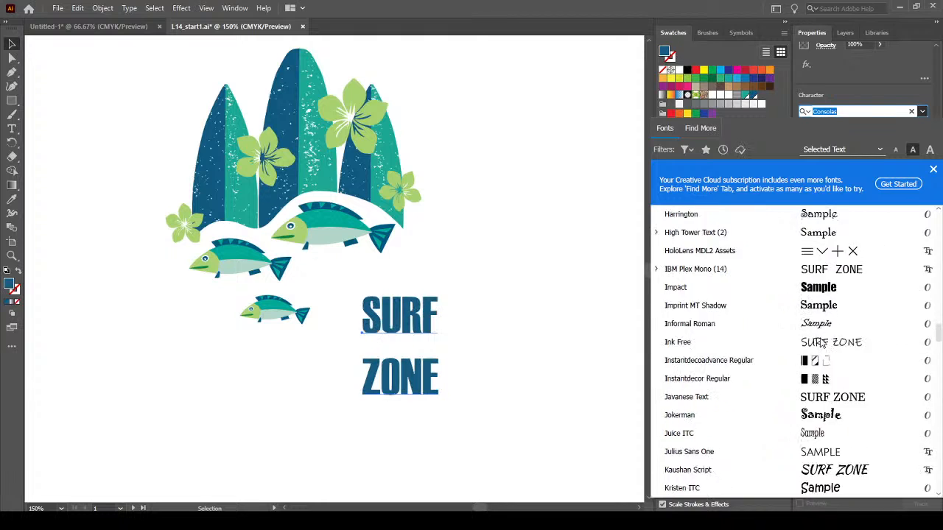
scroll(823, 343, "down", 20)
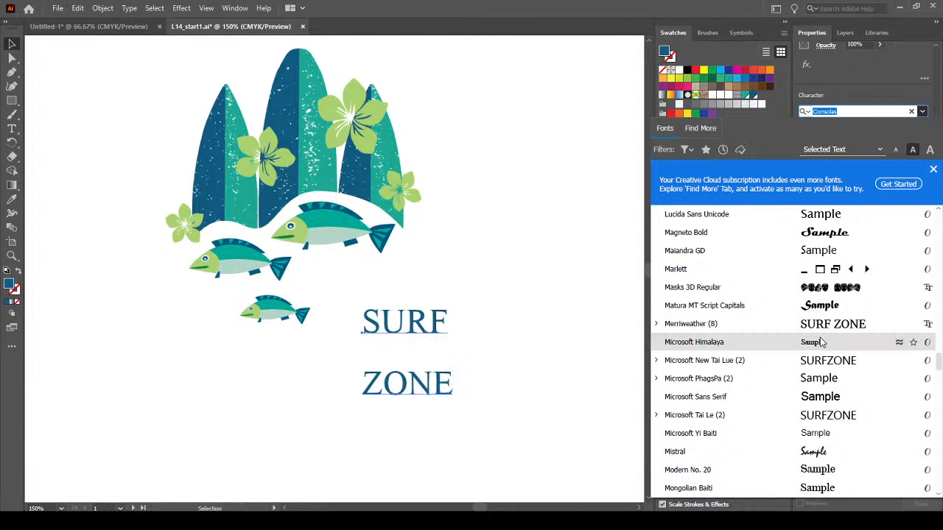
left_click(827, 452)
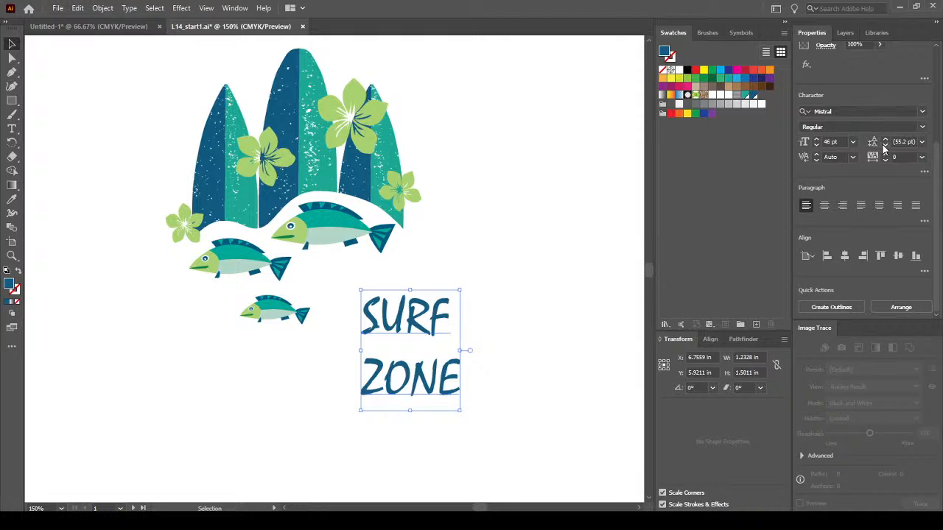
Replace the letters URF in the first text line with lowercase "urf" so that it reads "Surf".
double_click(379, 317)
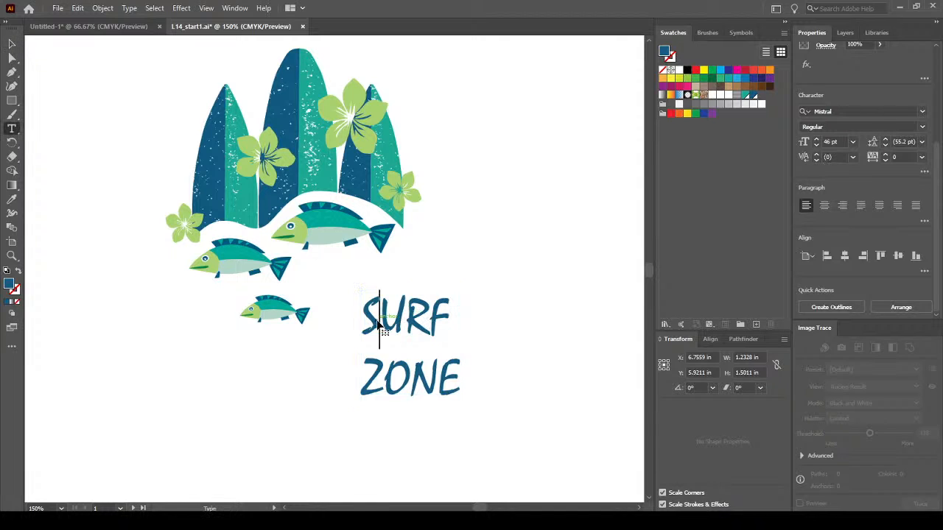
double_click(379, 318)
left_click(386, 318)
left_click_drag(380, 317, 474, 317)
type("urf")
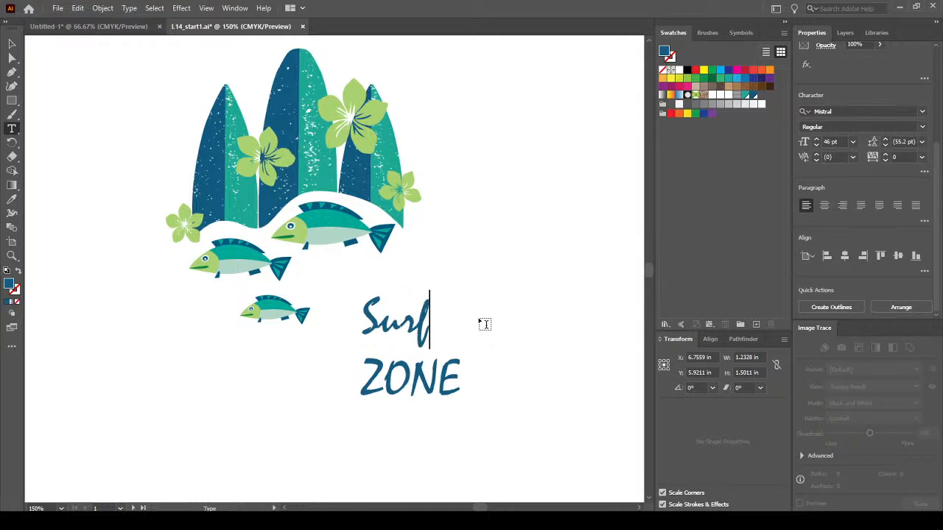
Replace the letters ONE in the second text line with lowercase "one" so that it reads "Zone".
double_click(404, 375)
left_click(389, 378)
left_click_drag(389, 378, 529, 379)
type("one")
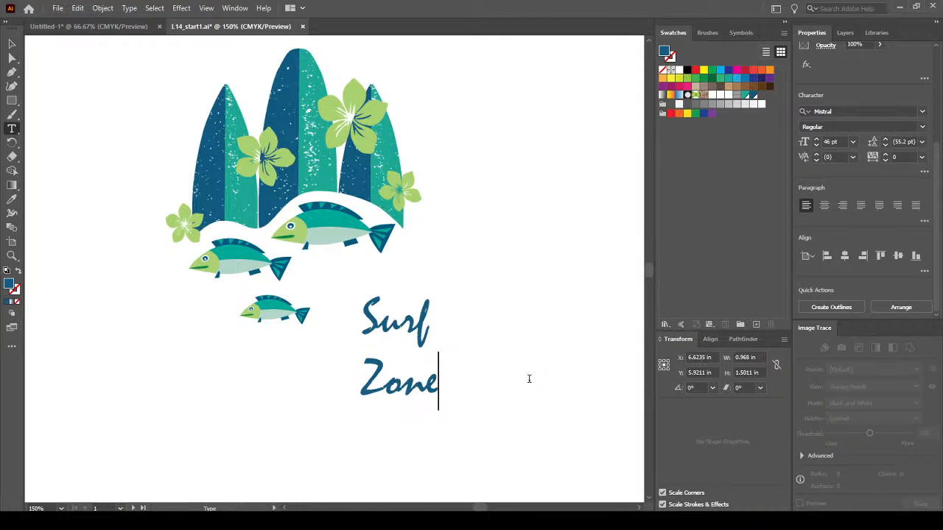
Set the tracking of both text lines to -3 and enlarge them to 70 pt.
left_click_drag(442, 390, 370, 319)
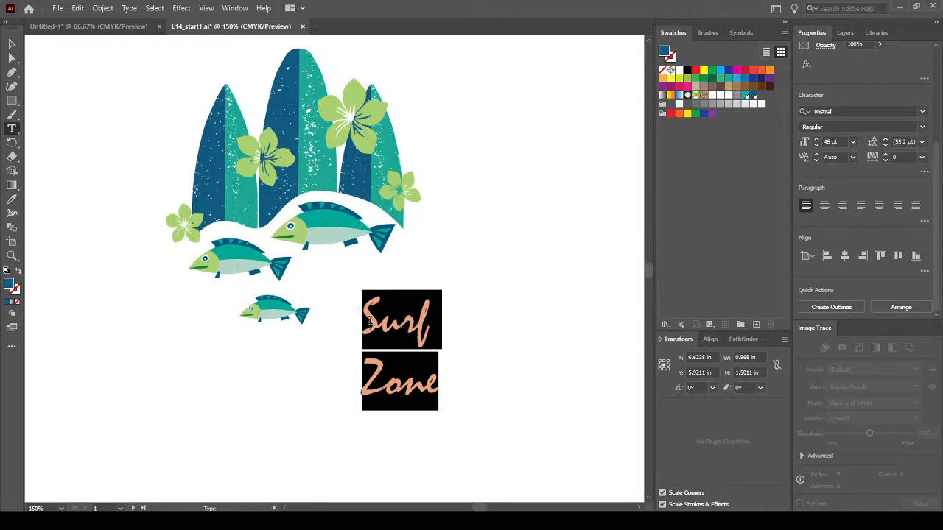
left_click(885, 159)
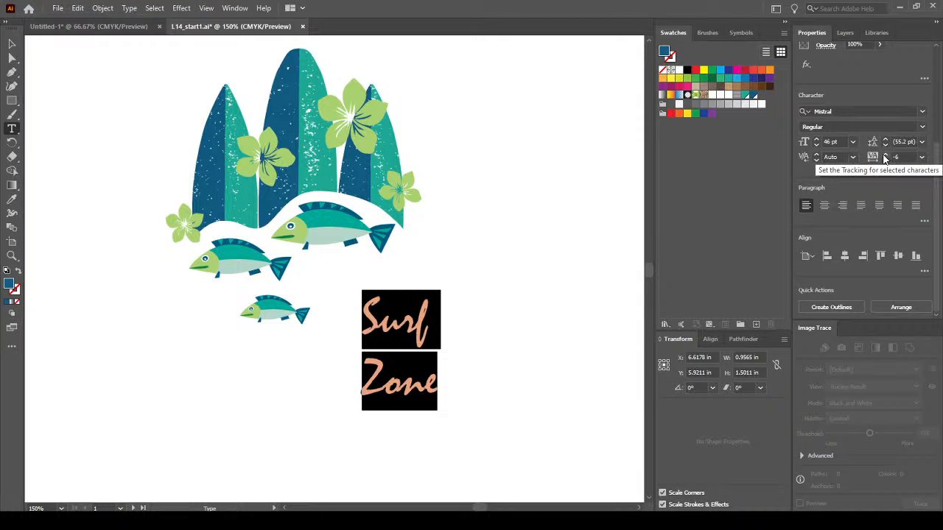
left_click(886, 153)
left_click(886, 157)
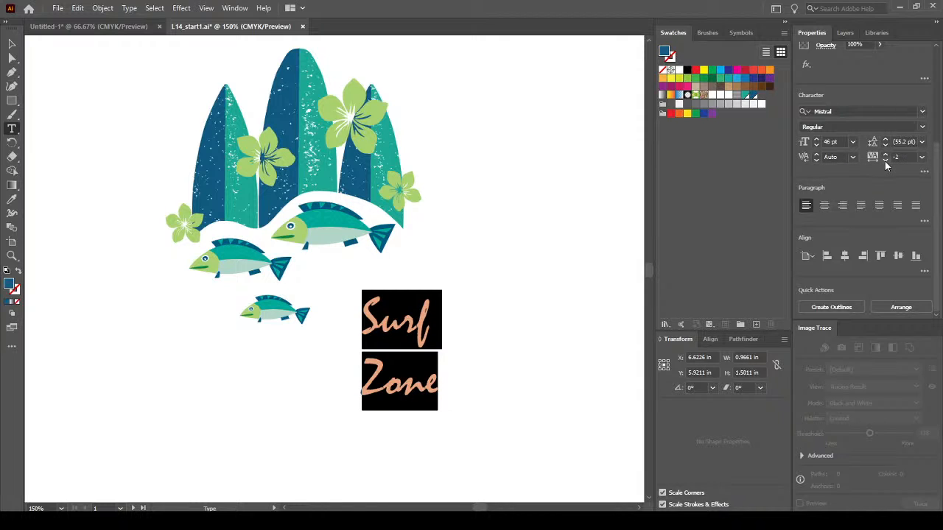
left_click(885, 160)
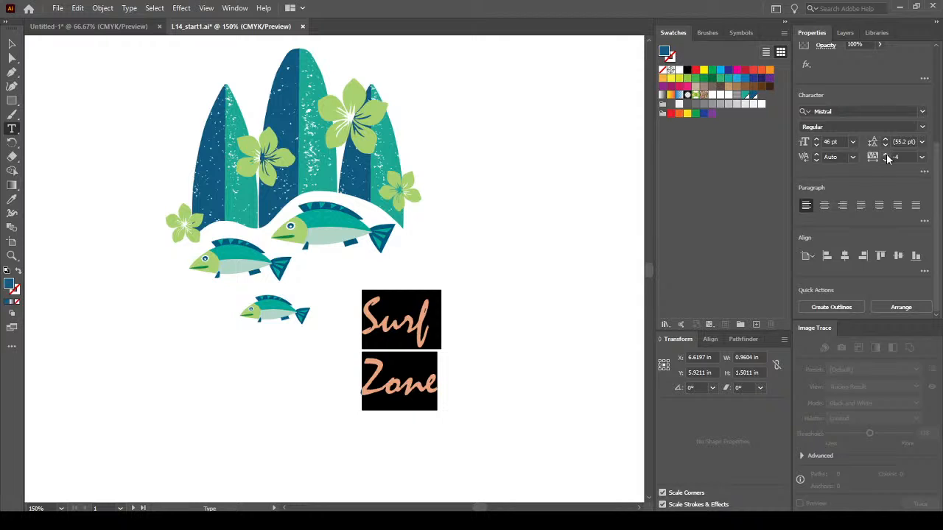
left_click(886, 153)
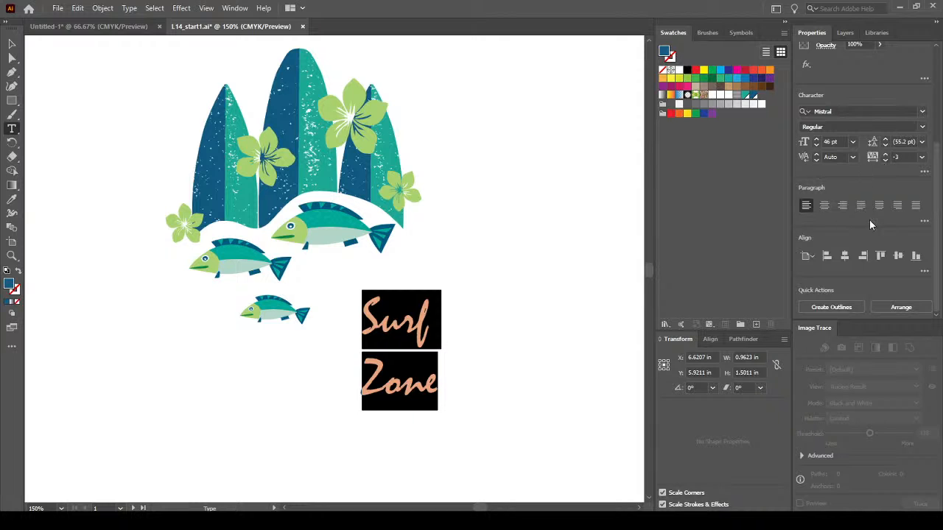
left_click(815, 139)
left_click(815, 142)
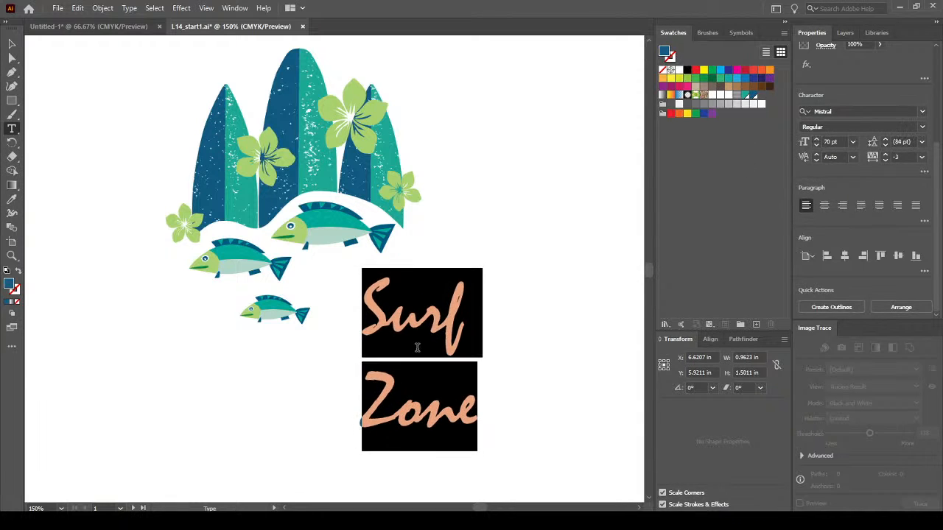
Tighten the leading of the Zone line to 47 pt to bring it up under Surf.
left_click(395, 404)
left_click_drag(370, 403, 490, 403)
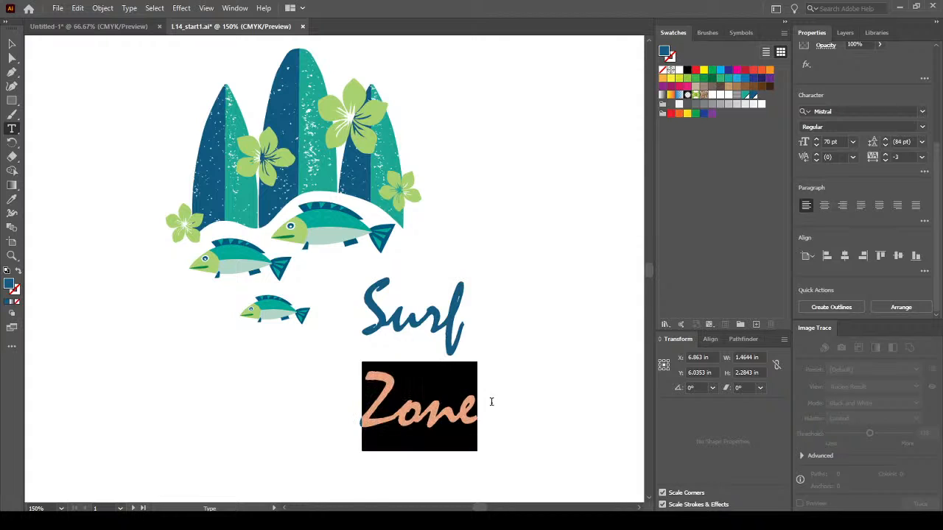
left_click(886, 145)
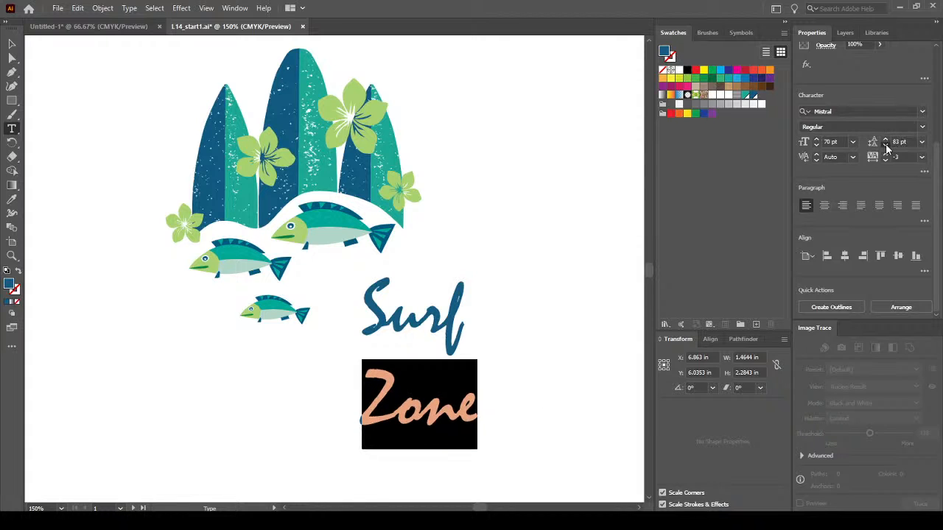
left_click(886, 146)
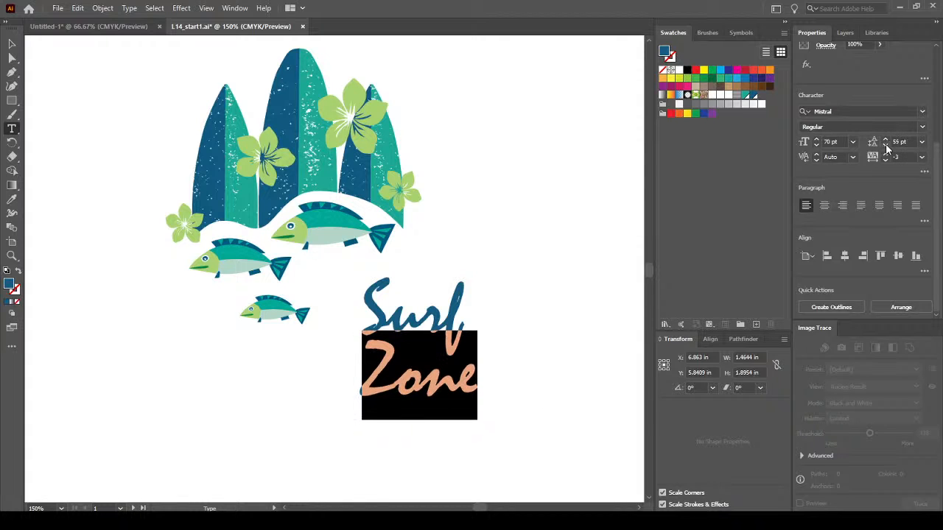
left_click(886, 145)
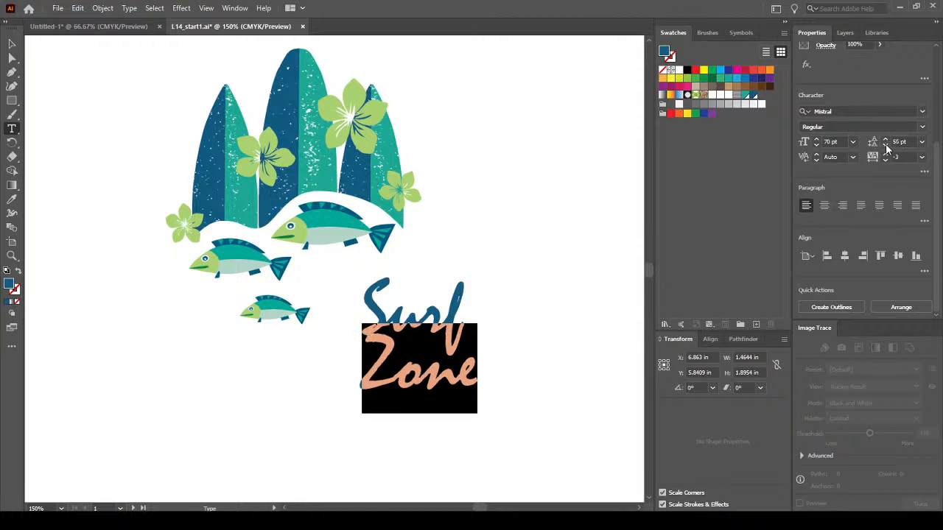
left_click(886, 146)
left_click(887, 146)
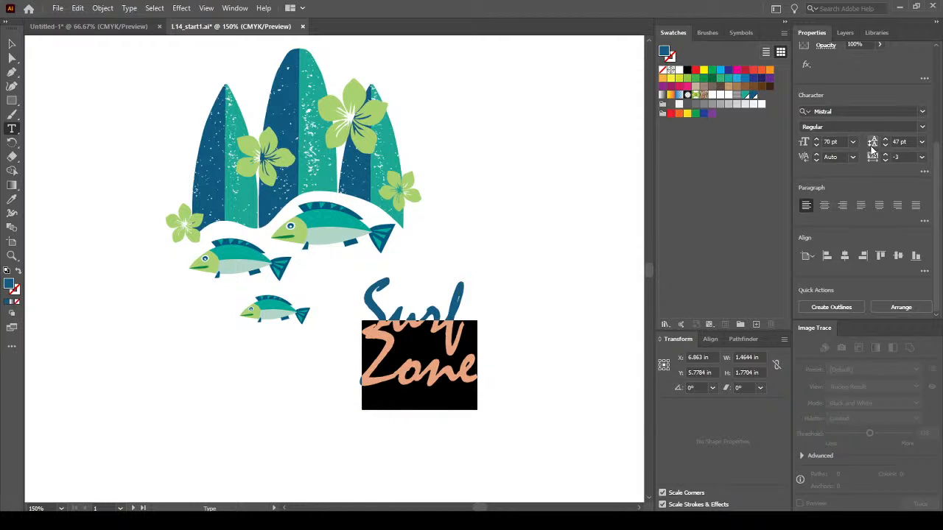
Give the Zone line a left indent of 30 pt.
left_click(370, 371)
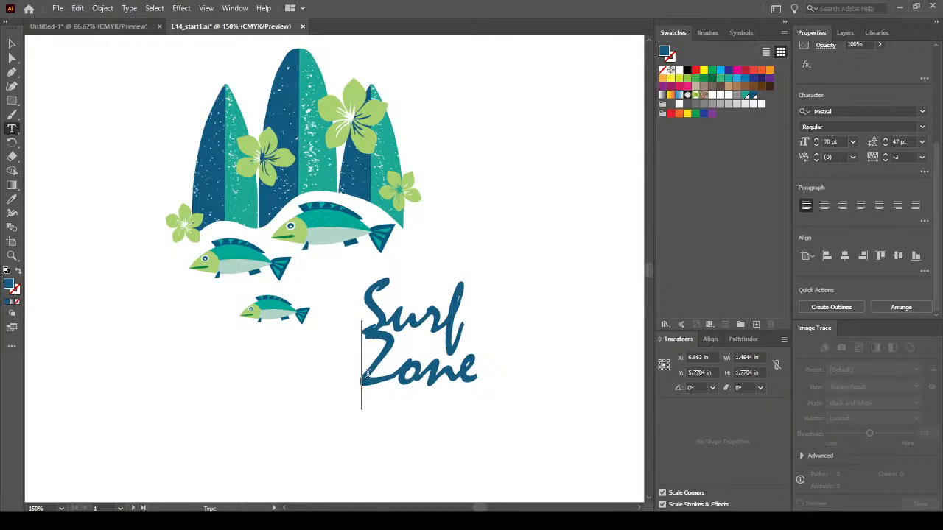
left_click_drag(367, 374, 517, 374)
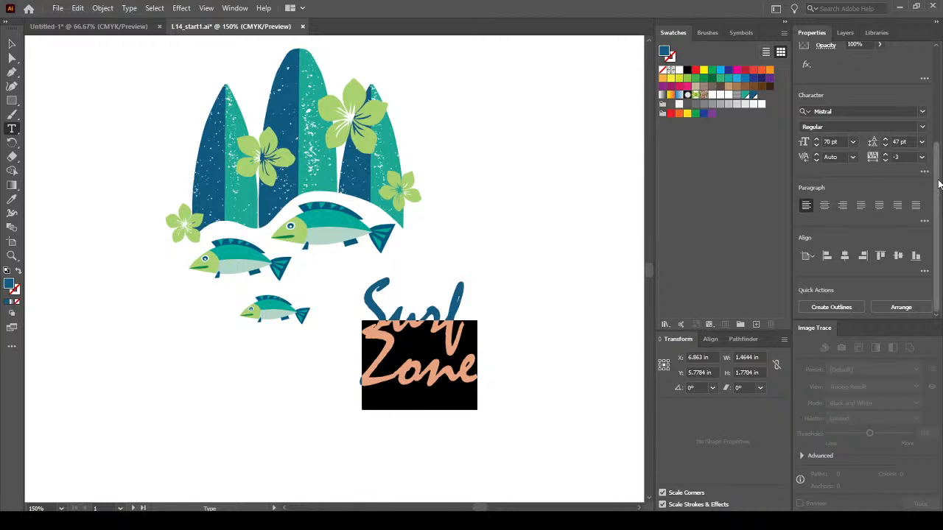
left_click(925, 222)
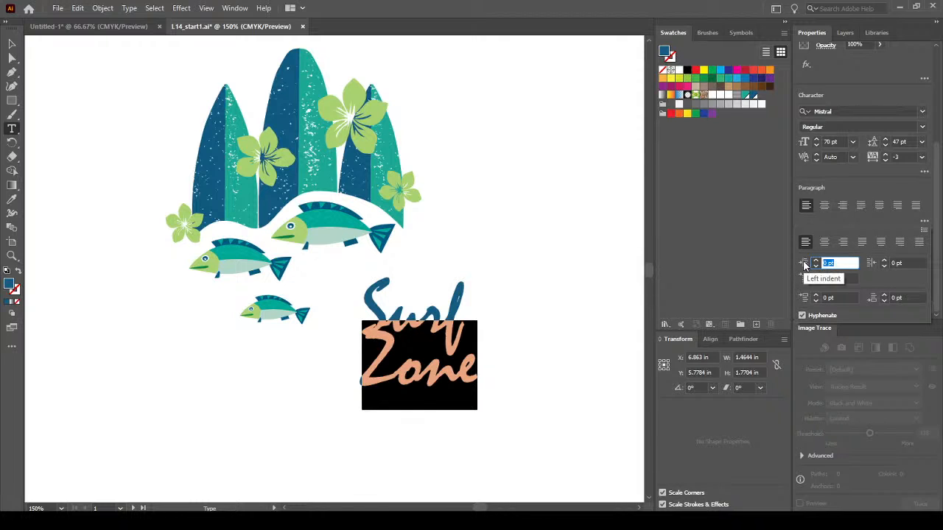
left_click(815, 261)
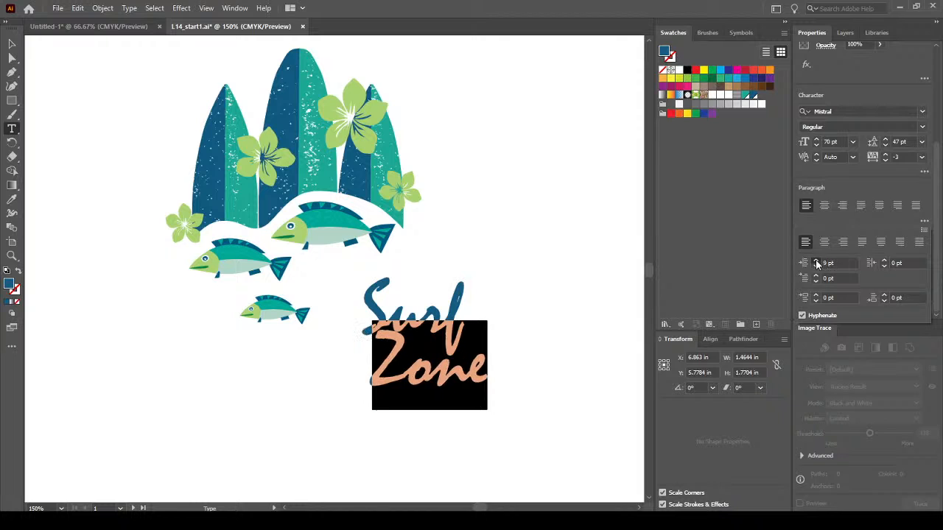
left_click(815, 262)
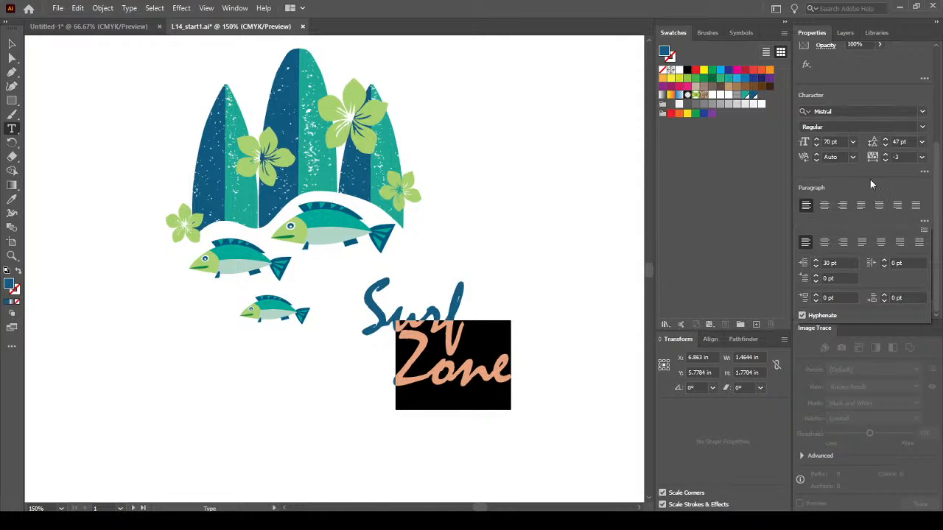
Enlarge the Zone line to 78 pt and set its leading to 57 pt.
left_click(817, 142)
left_click(817, 142)
left_click(816, 142)
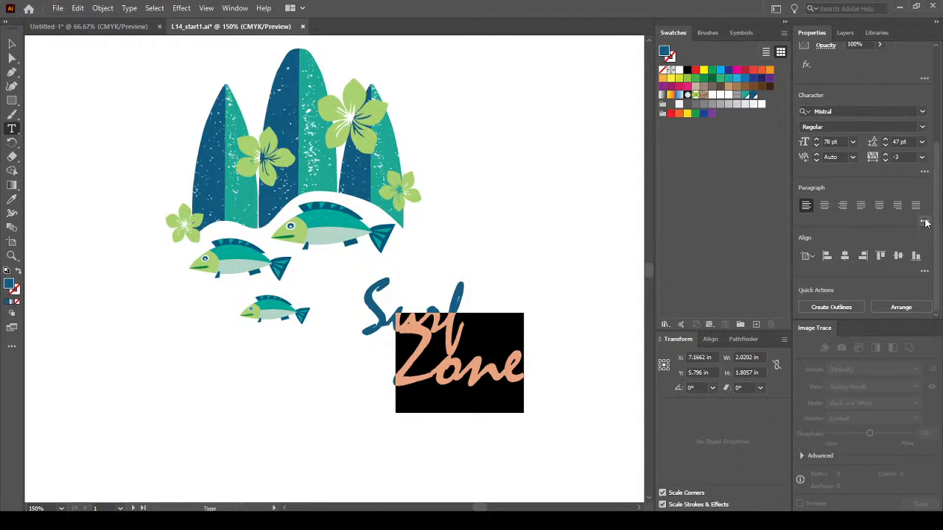
left_click(885, 145)
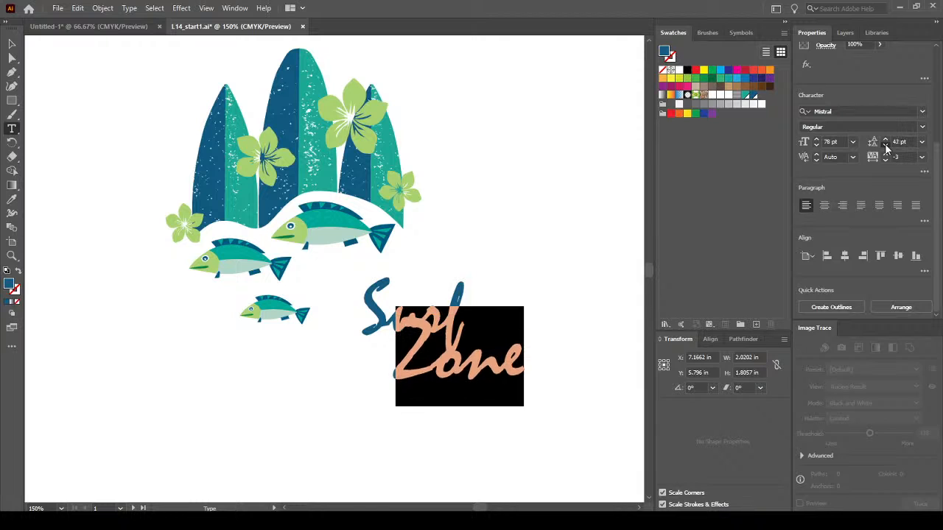
left_click(885, 146)
left_click(886, 142)
left_click(885, 141)
left_click(885, 142)
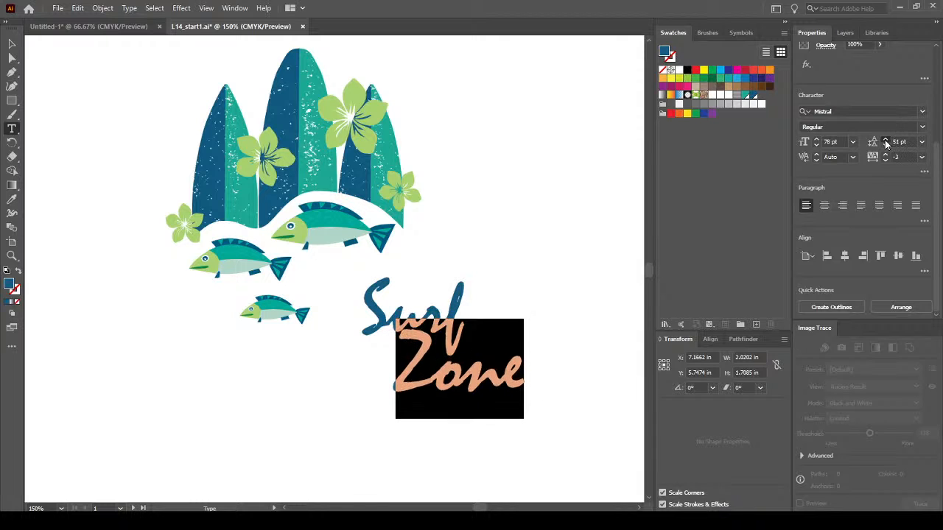
left_click(885, 142)
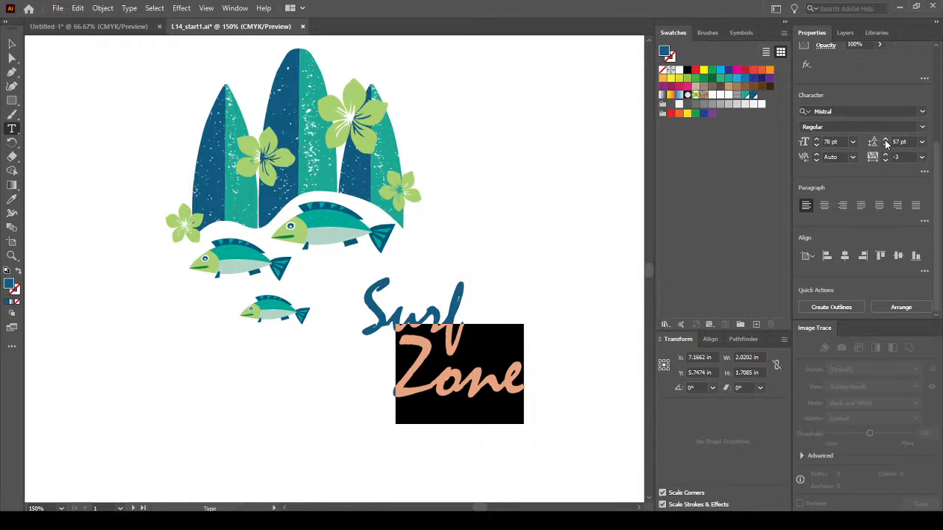
Increase the Zone line's left indent to 38 pt, finish editing the text and deselect it.
left_click(925, 221)
left_click(817, 261)
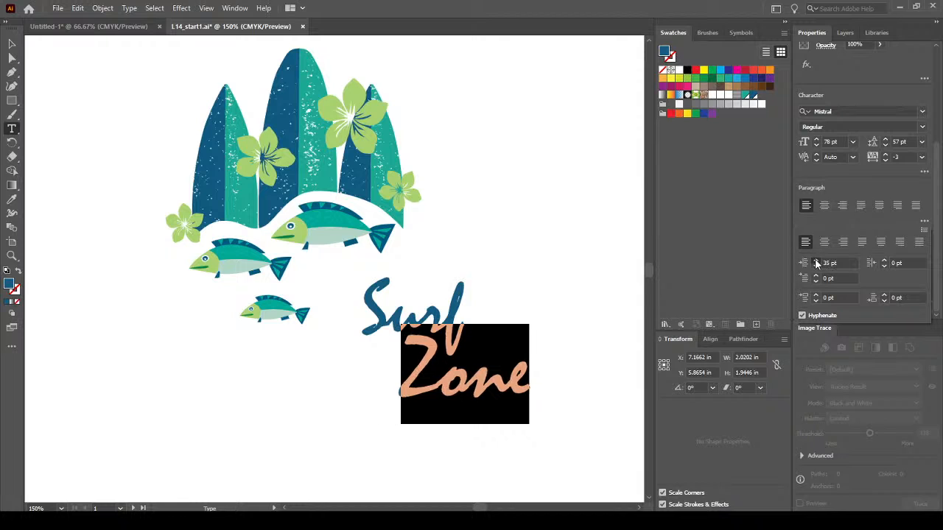
left_click(816, 260)
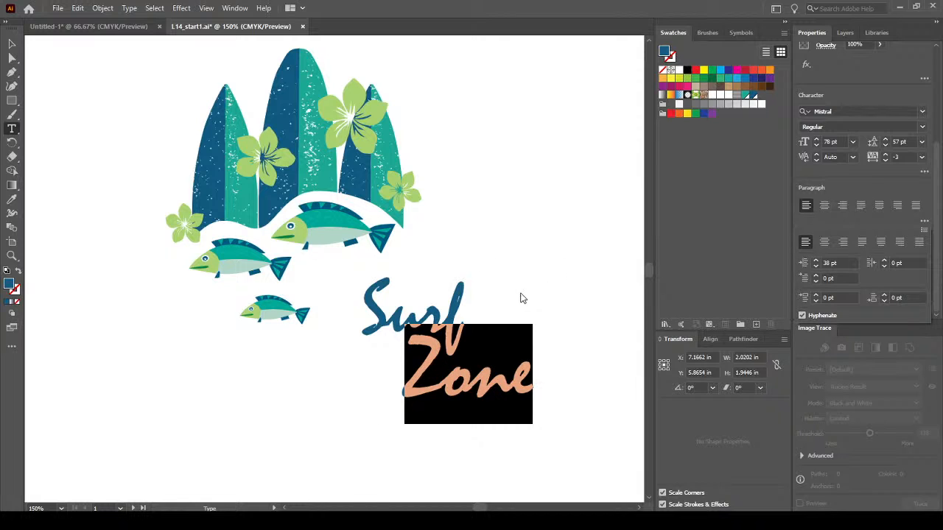
key("Escape")
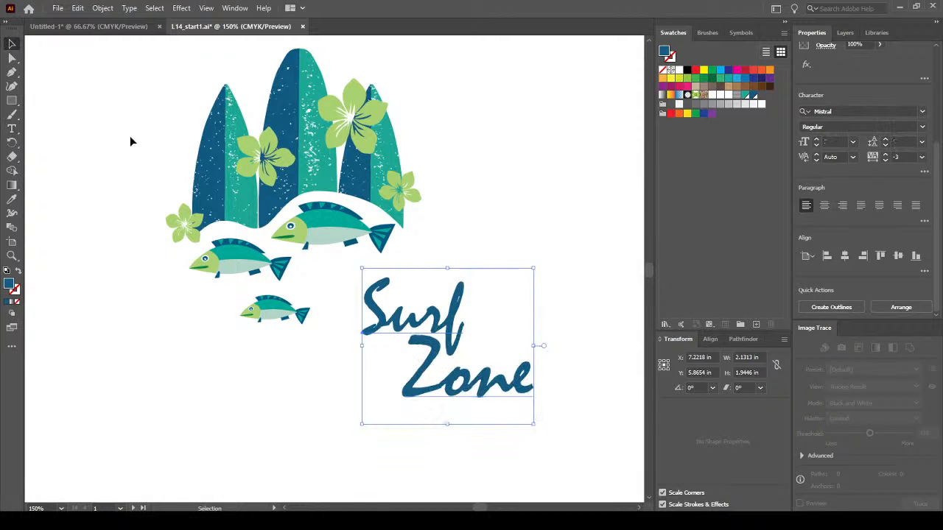
left_click(527, 445)
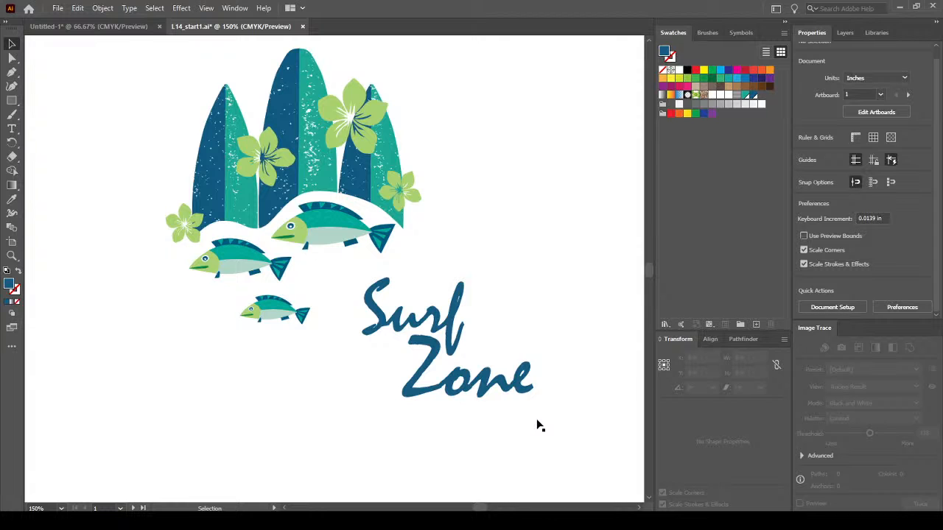
Select the Surf Zone text, find its entry in Layer 1, and hide and show it to check the match.
scroll(537, 425, "up", 2)
left_click(375, 291)
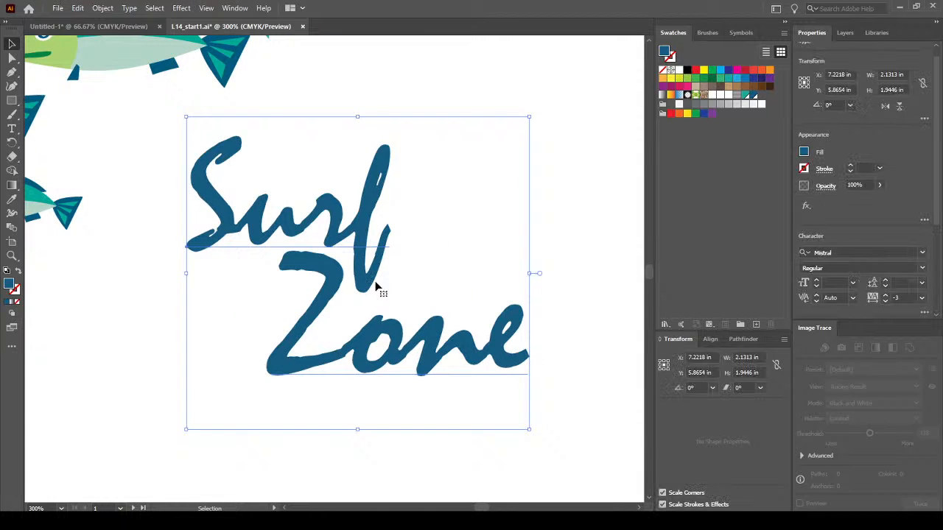
left_click(103, 8)
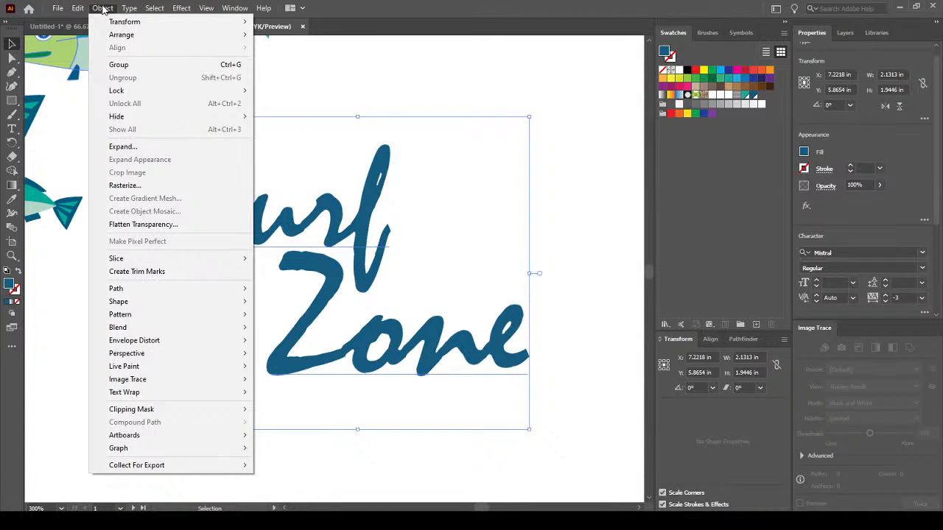
left_click(845, 33)
left_click(844, 32)
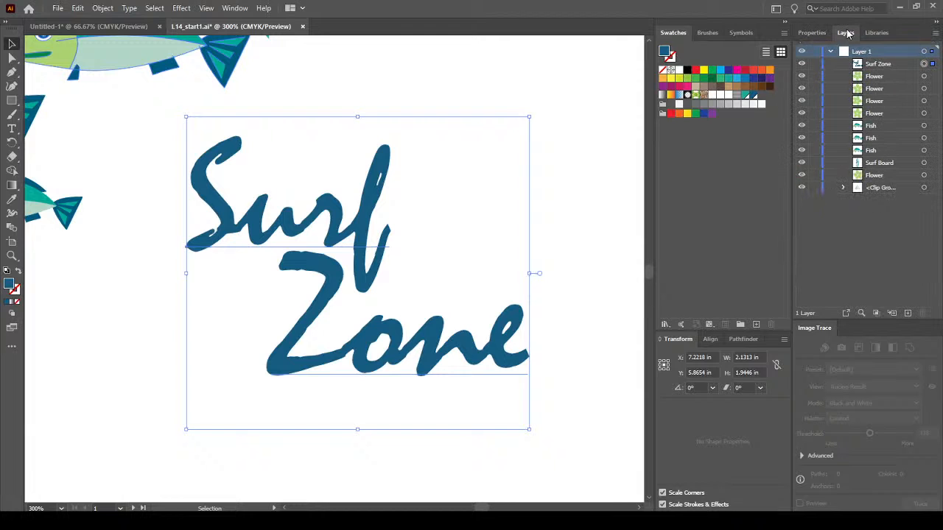
left_click(888, 65)
left_click(802, 64)
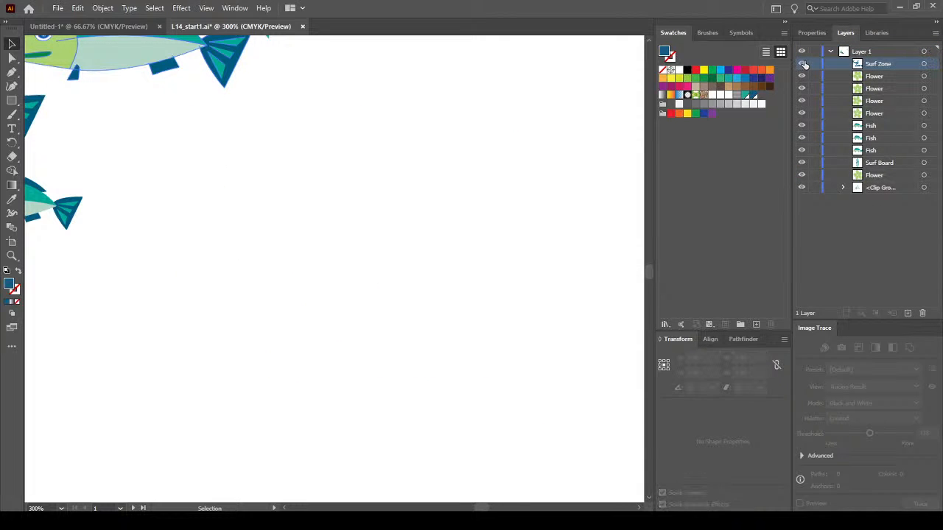
left_click(802, 64)
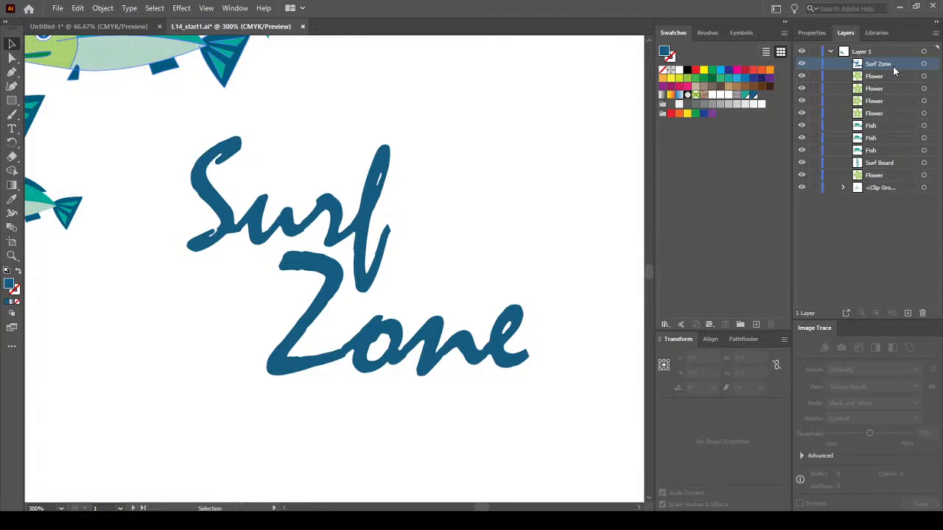
Duplicate the Surf Zone text object within Layer 1 and hide the lower copy.
key("ctrl+v")
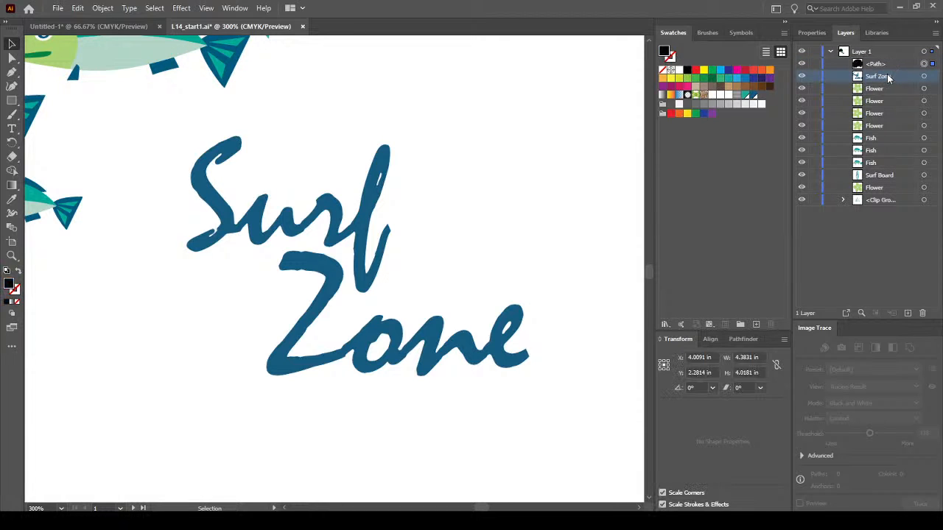
key("ctrl+z")
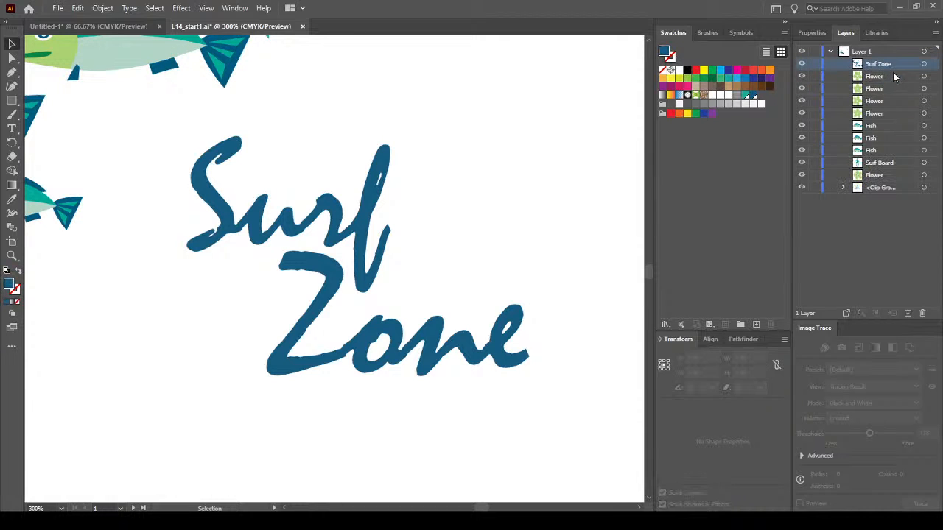
left_click_drag(904, 63, 908, 313)
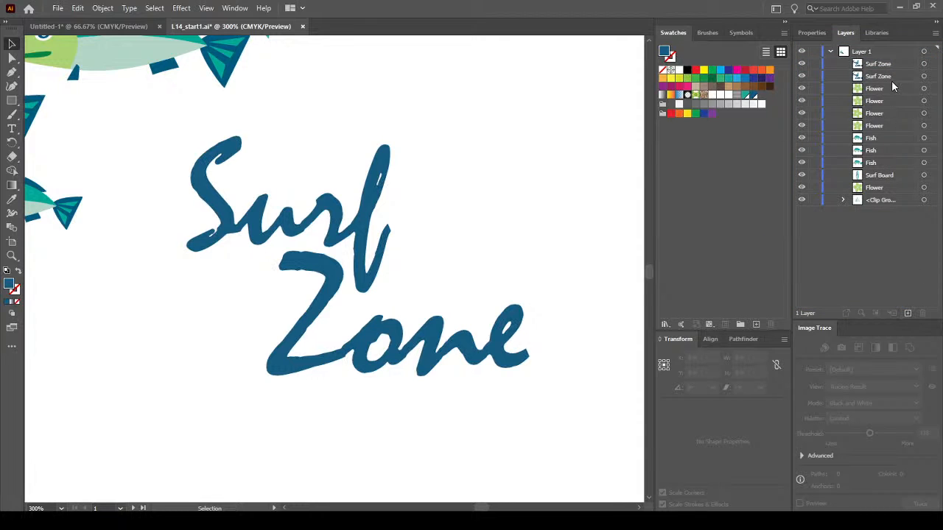
left_click(803, 76)
Select the visible upper Surf Zone text object and convert it to outlines.
left_click(893, 64)
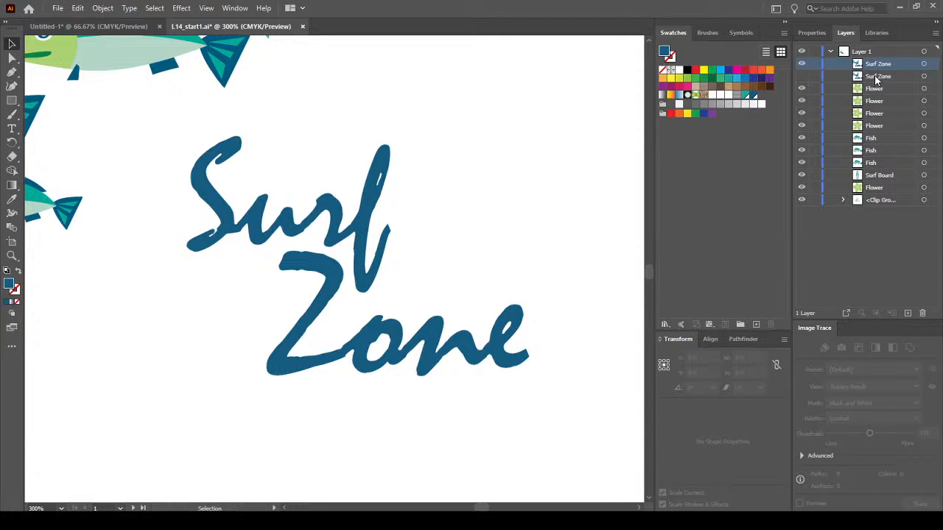
left_click(104, 8)
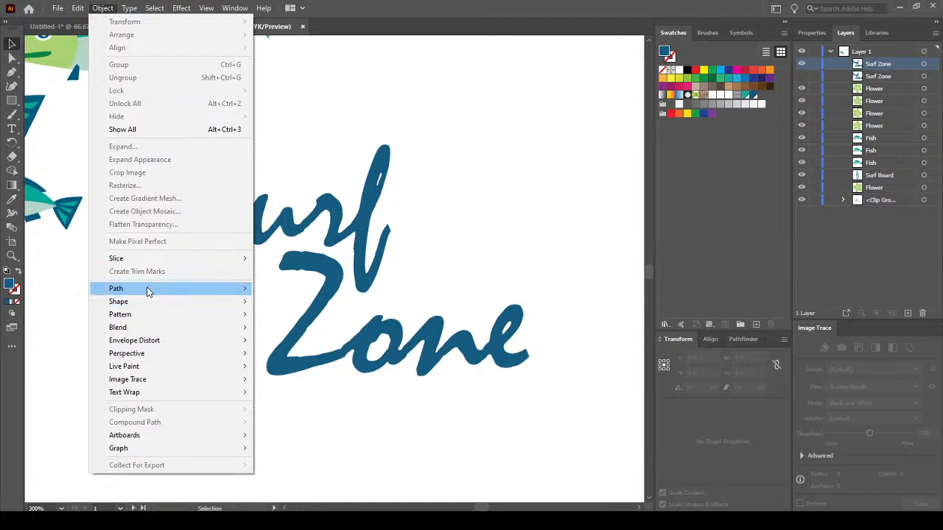
mouse_move(147, 292)
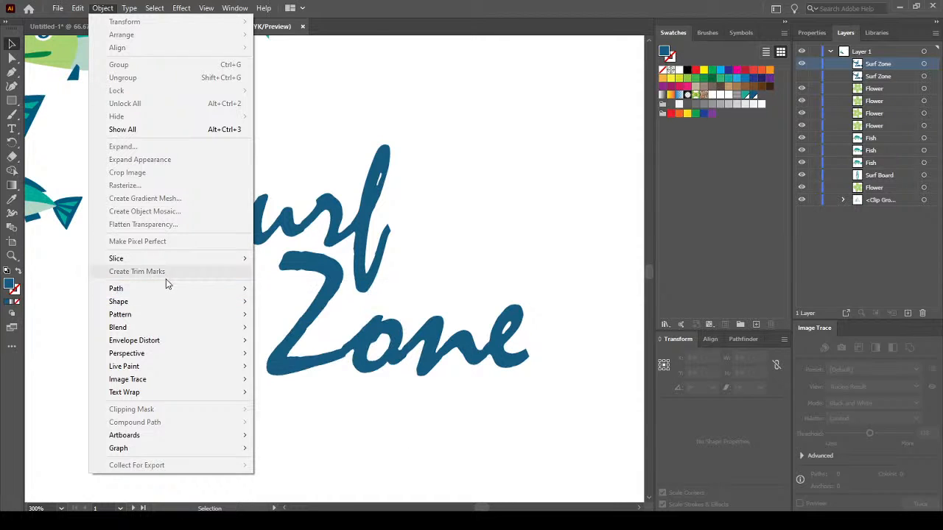
mouse_move(181, 330)
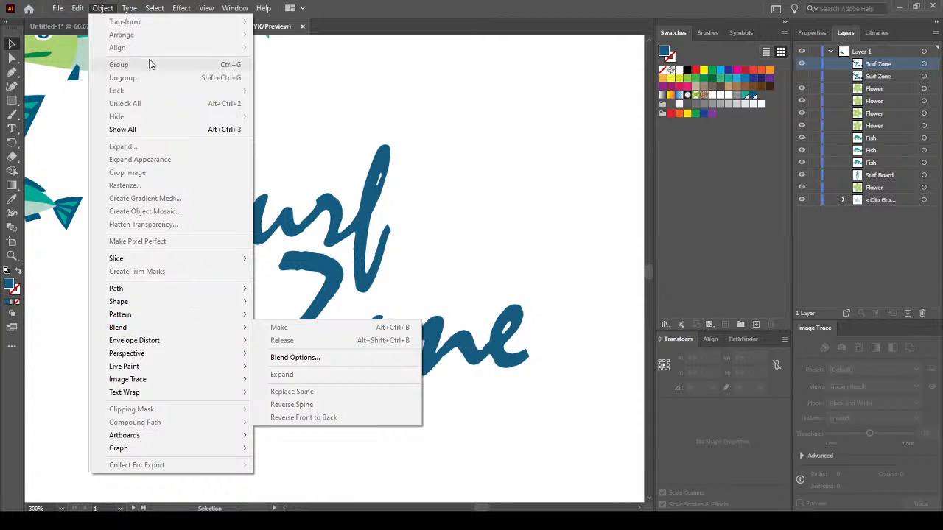
mouse_move(129, 8)
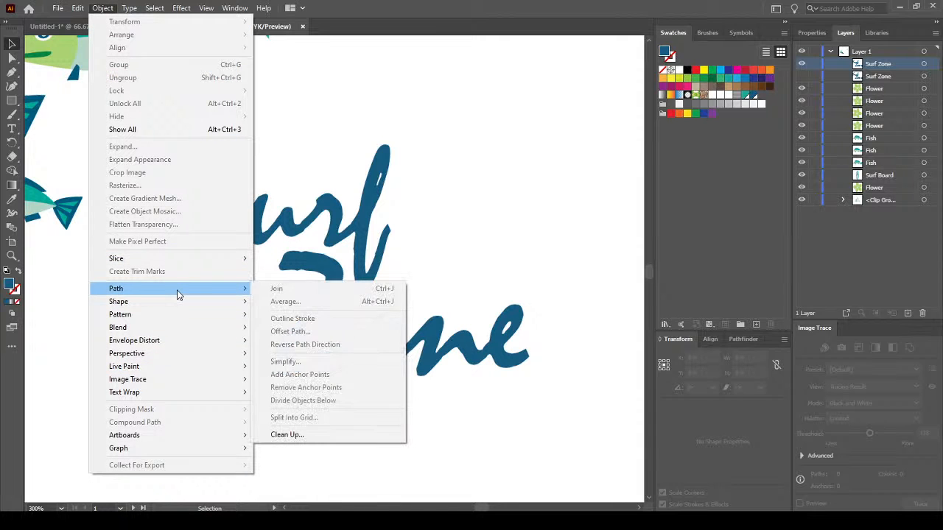
mouse_move(177, 302)
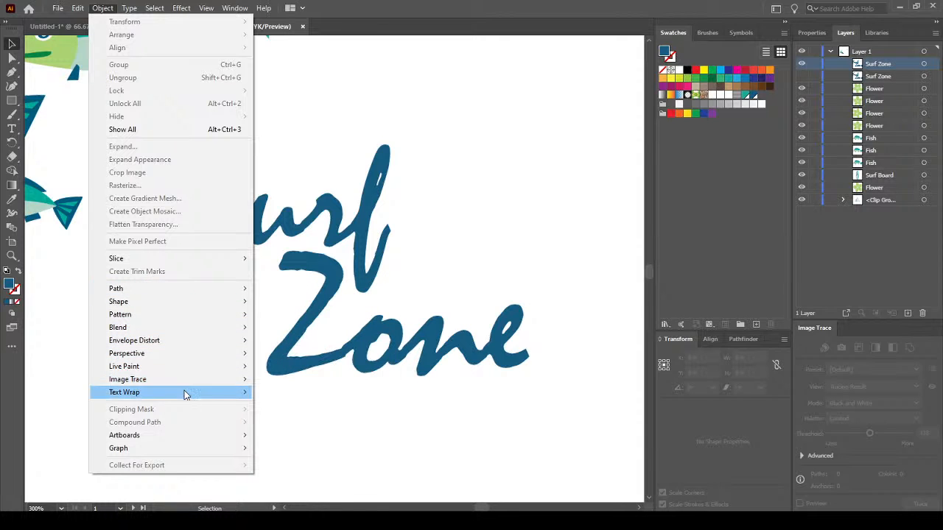
left_click(324, 291)
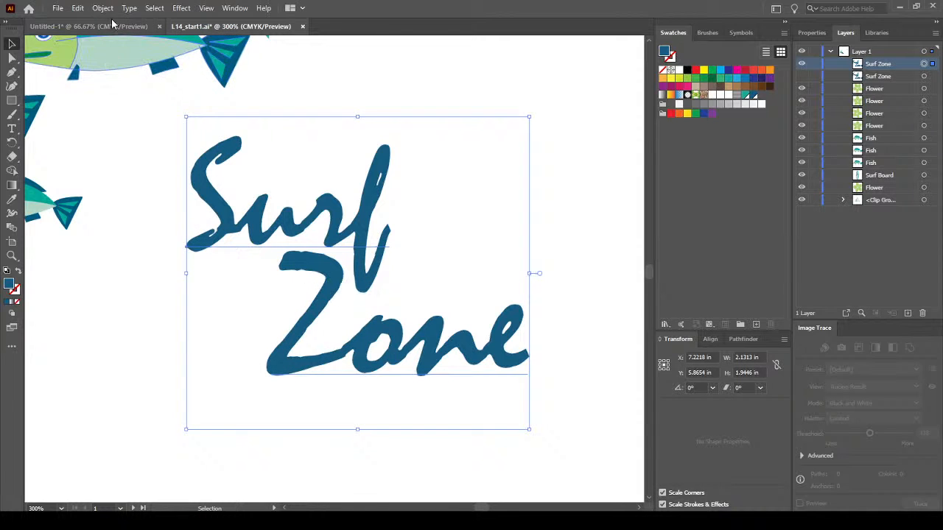
left_click(129, 9)
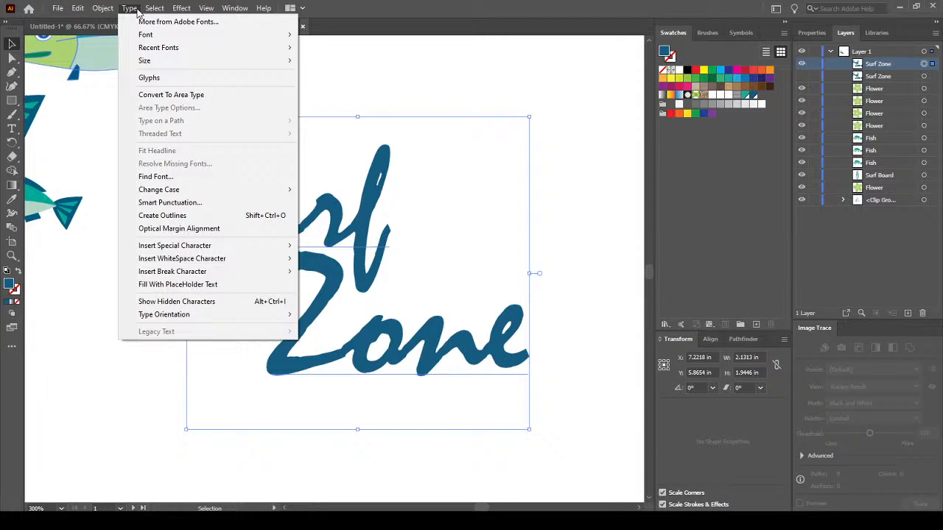
left_click(190, 217)
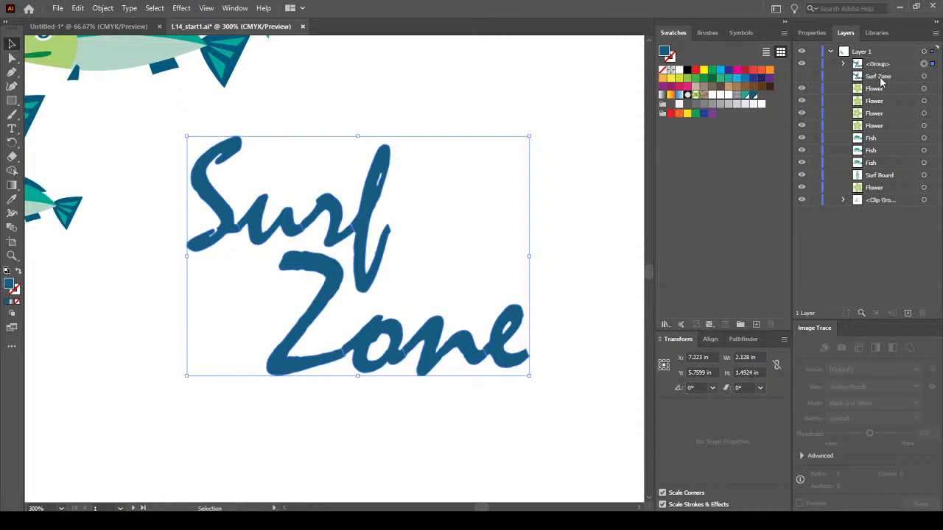
Select the anchor points at the bottom of the outlined letter f and nudge them down and slightly left to lengthen its tail.
left_click(11, 59)
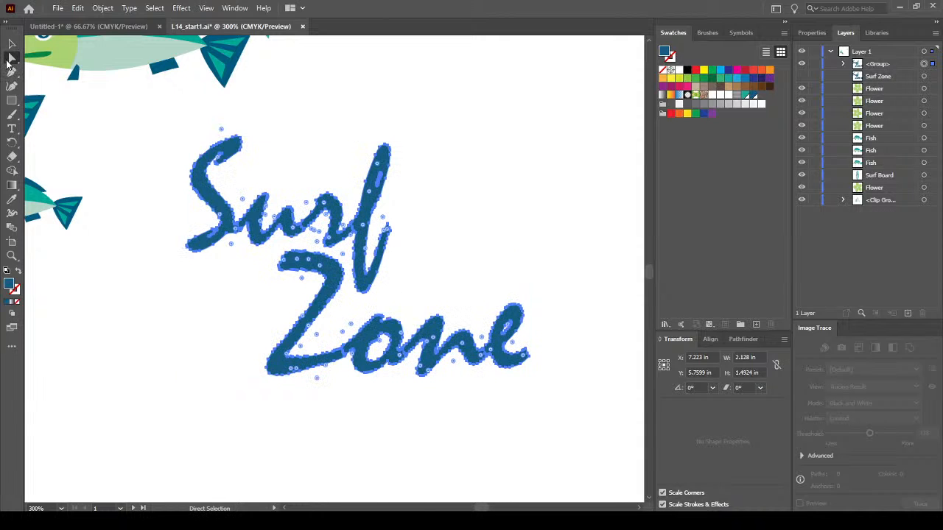
left_click(442, 267)
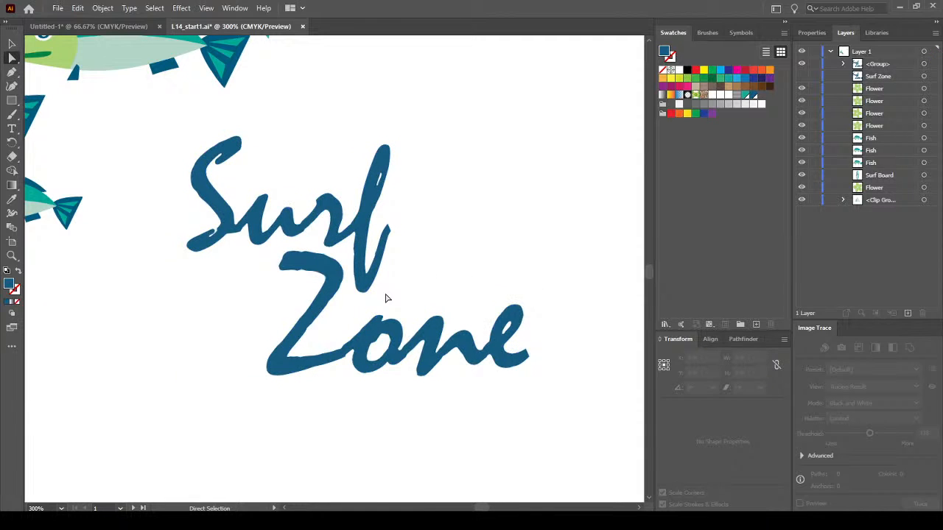
left_click(352, 246)
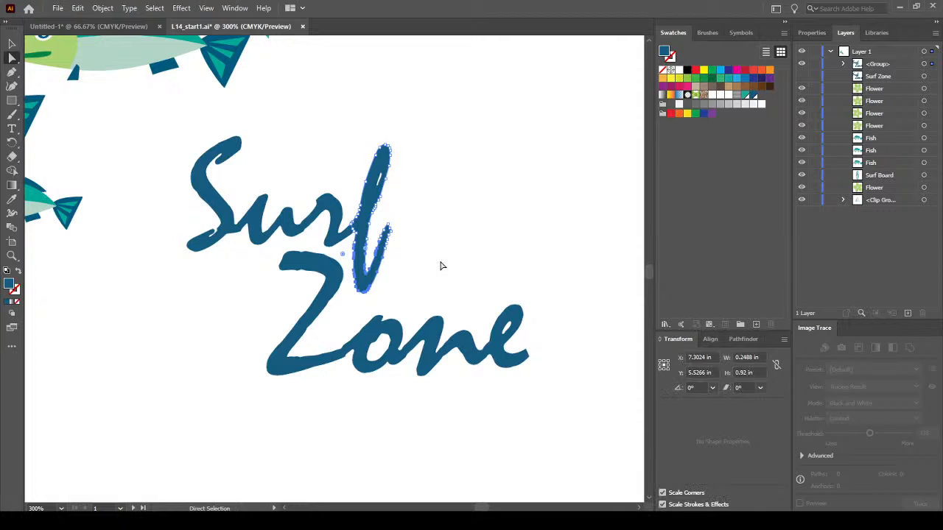
key("shift+Down")
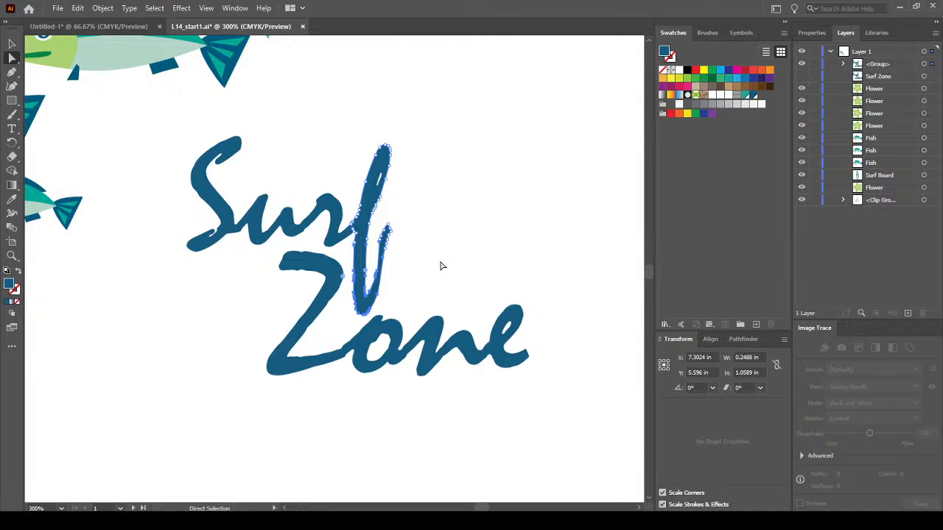
key("Down")
key("Down")
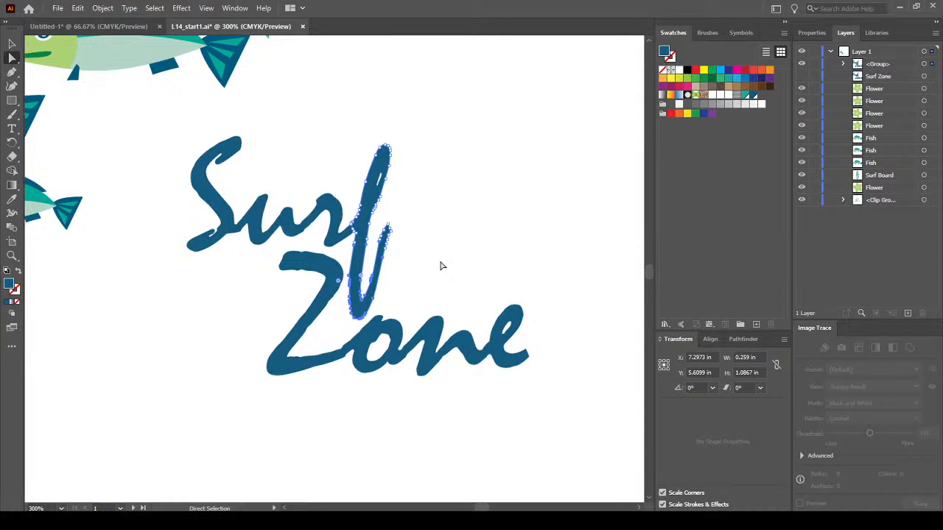
key("Down")
key("Left")
key("Down")
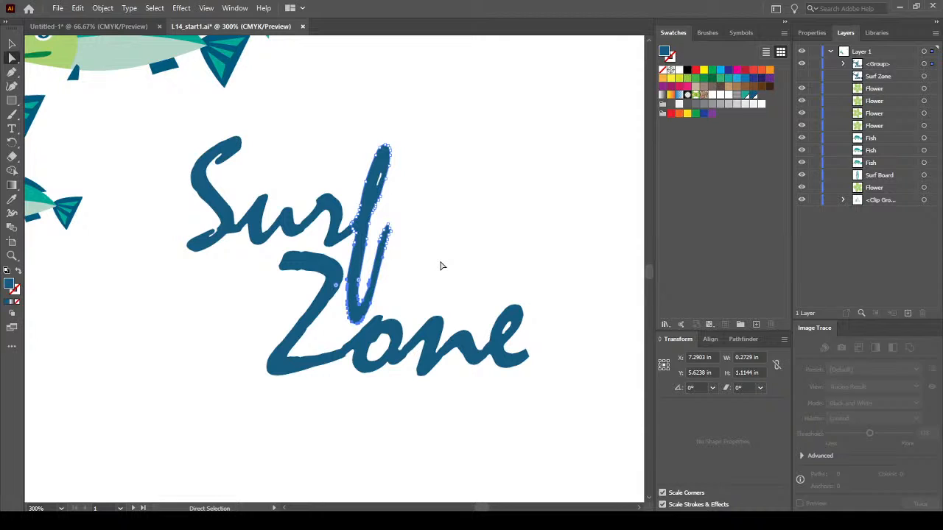
left_click(440, 266)
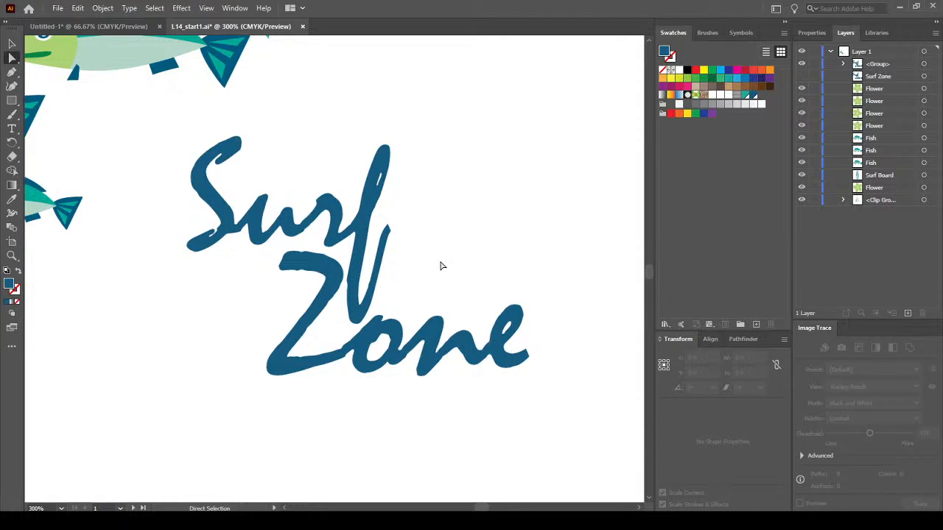
Move the outlined Surf Zone lettering up beside the smallest fish, just below the largest one, and deselect it.
left_click(12, 44)
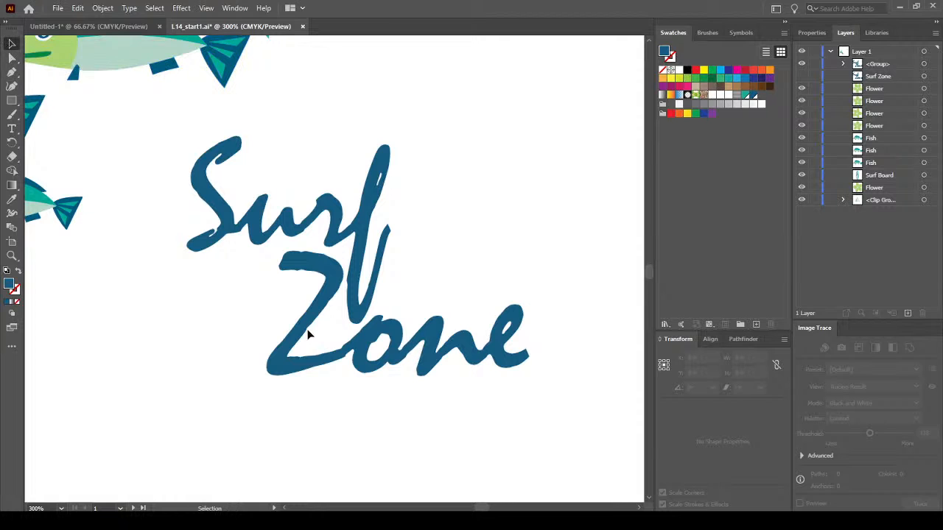
left_click(310, 374)
key("ctrl+1")
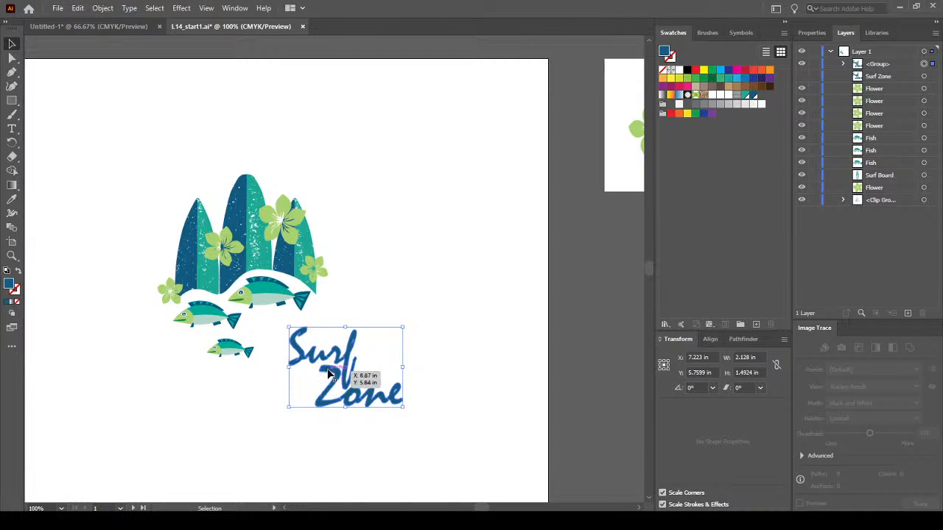
left_click_drag(326, 375, 297, 360)
left_click(402, 275)
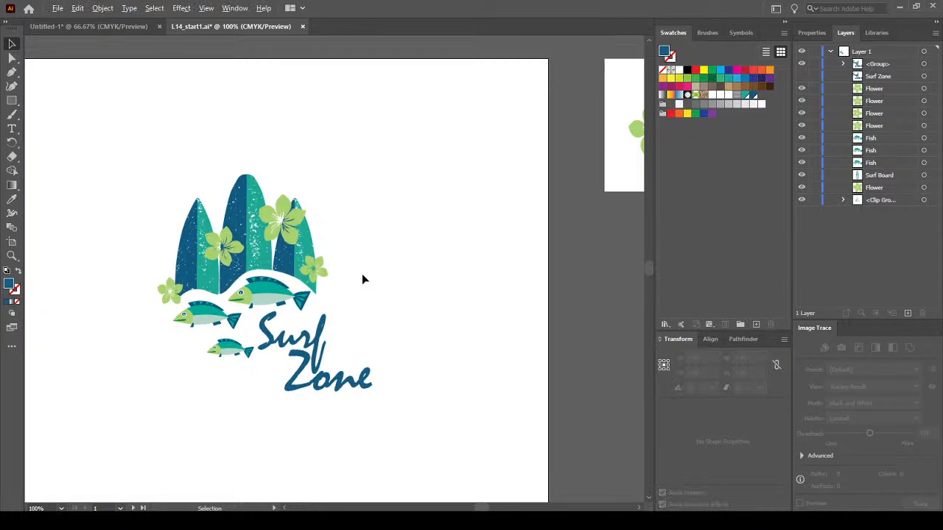
Select the complete surf artwork with its lettering, move it off the artboard onto the pasteboard at its left, and deselect it.
scroll(362, 274, "down", 2)
left_click_drag(224, 200, 383, 349)
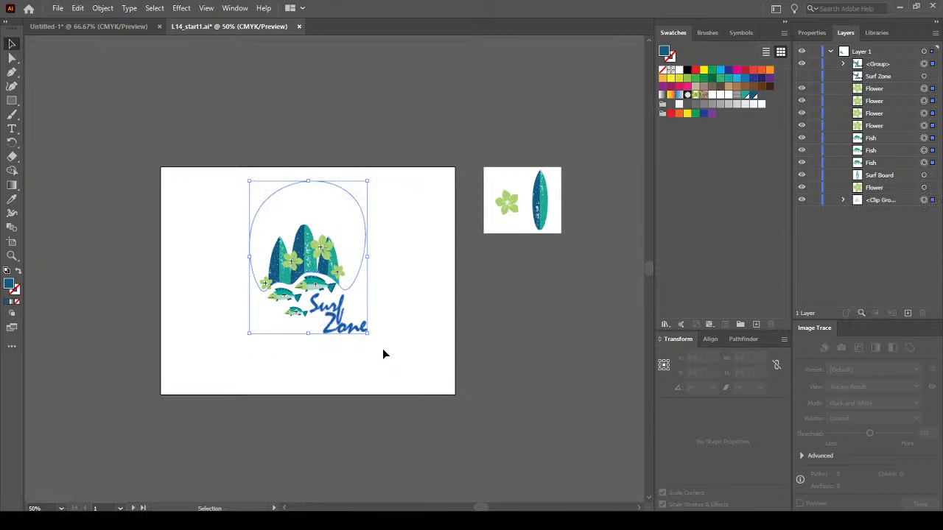
left_click_drag(301, 261, 89, 190)
left_click(195, 140)
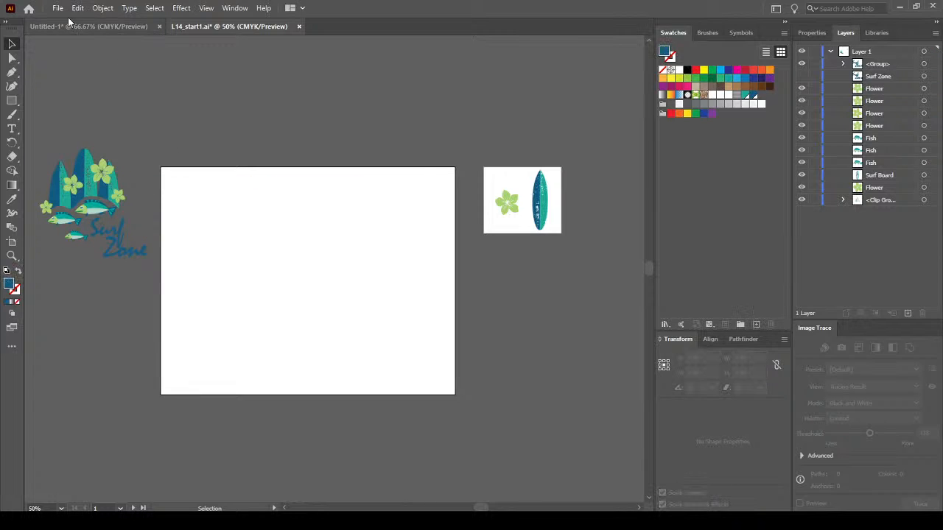
Copy the T-shirt drawing from the Untitled-1 document and paste it onto the artboard of L14_start1.ai.
left_click(101, 28)
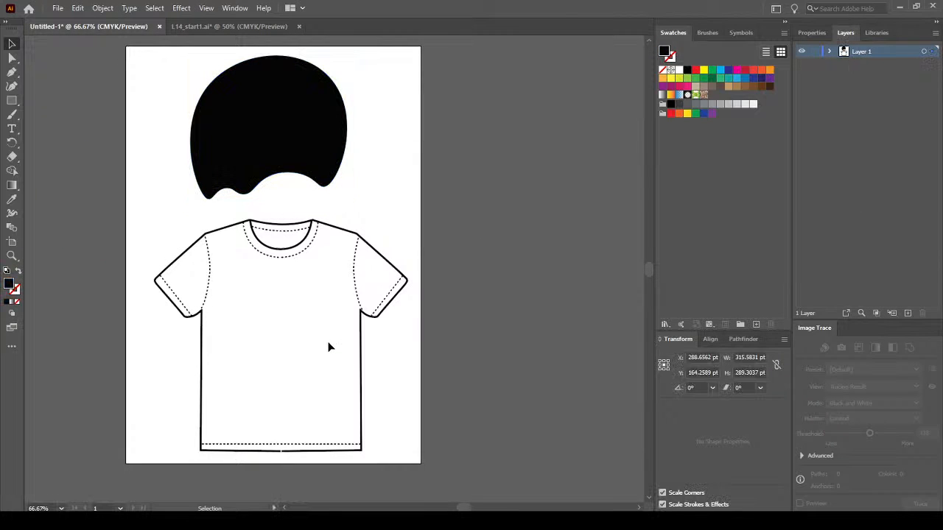
left_click(361, 391)
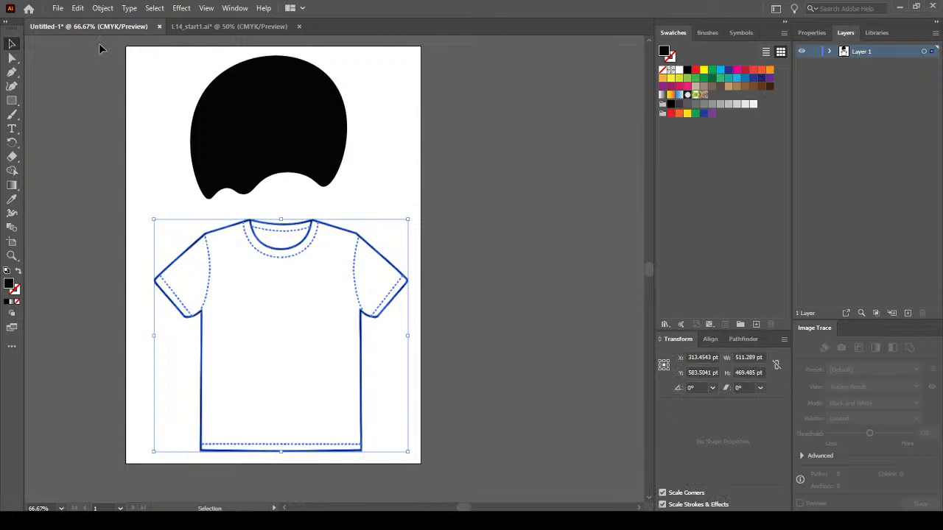
left_click(78, 9)
left_click(110, 65)
left_click(204, 27)
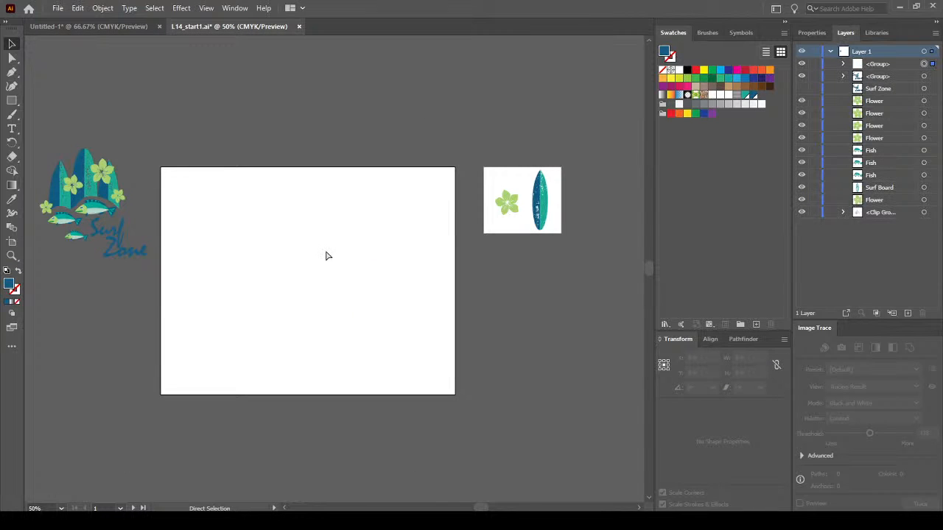
key("ctrl+v")
left_click(444, 354)
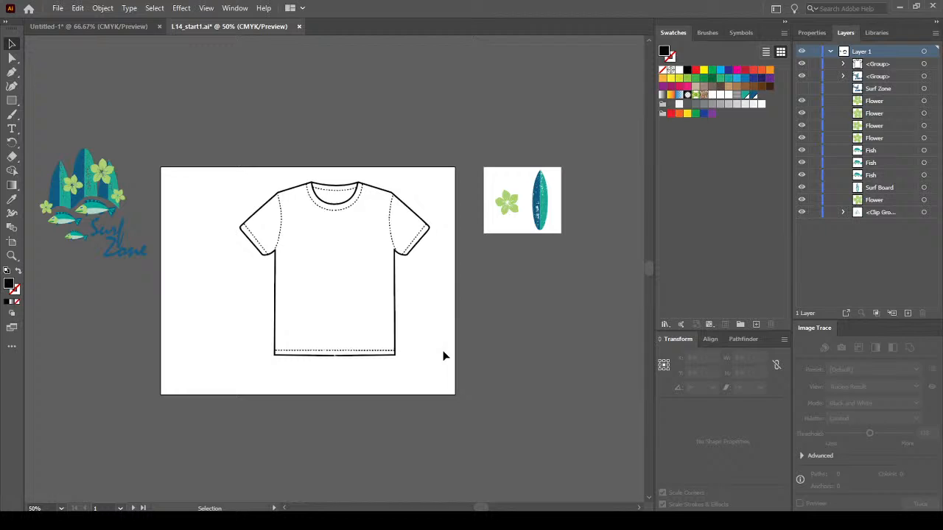
Enlarge the T-shirt drawing proportionally until its hem sits just above the artboard's lower edge, and deselect it.
left_click(377, 353)
left_click_drag(238, 356, 205, 388)
left_click(301, 451)
Undo the stray move of the clipped surfboards, select the complete surf artwork with its lettering, and move it onto the T-shirt.
left_click_drag(41, 134, 136, 263)
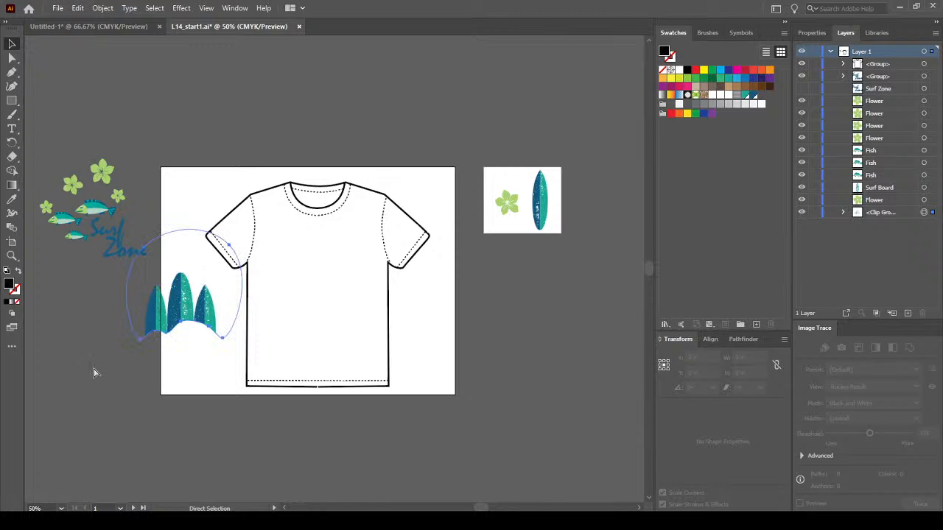
key("ctrl+z")
left_click_drag(143, 360, 162, 371)
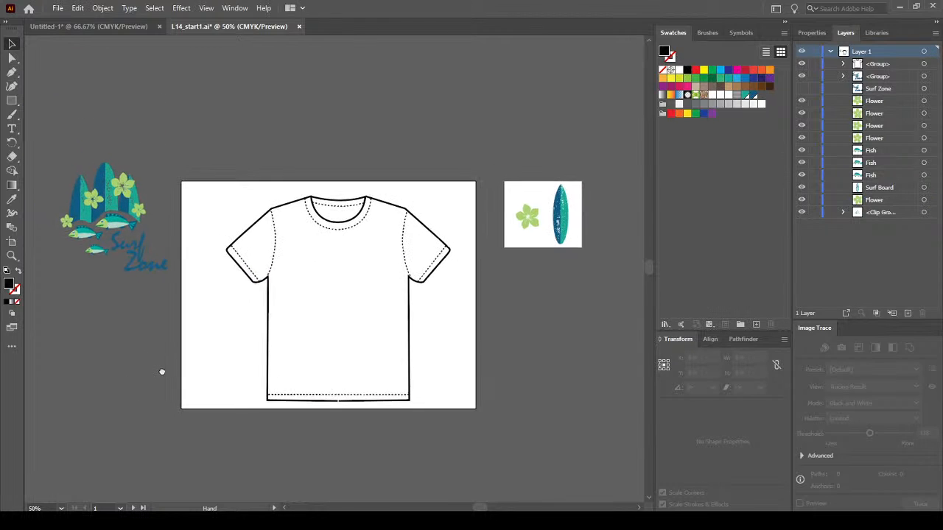
left_click_drag(166, 295, 53, 125)
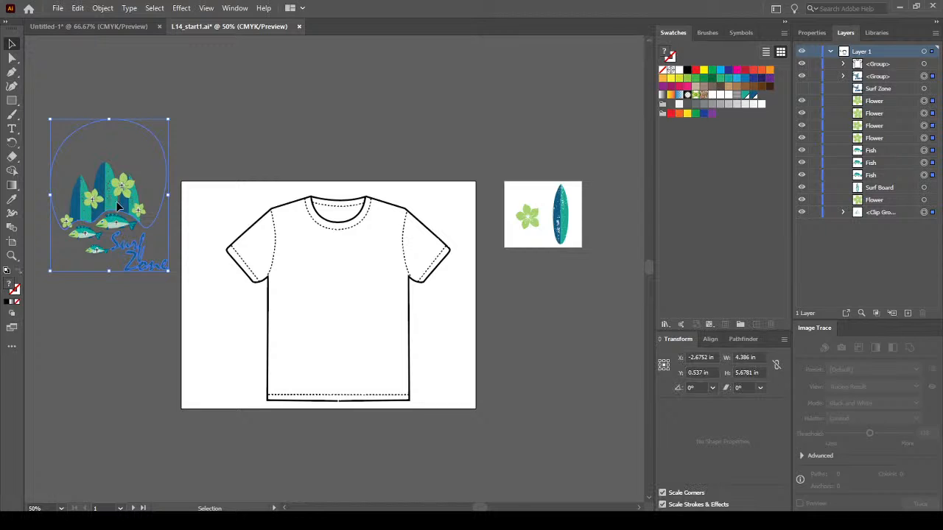
left_click_drag(126, 218, 377, 291)
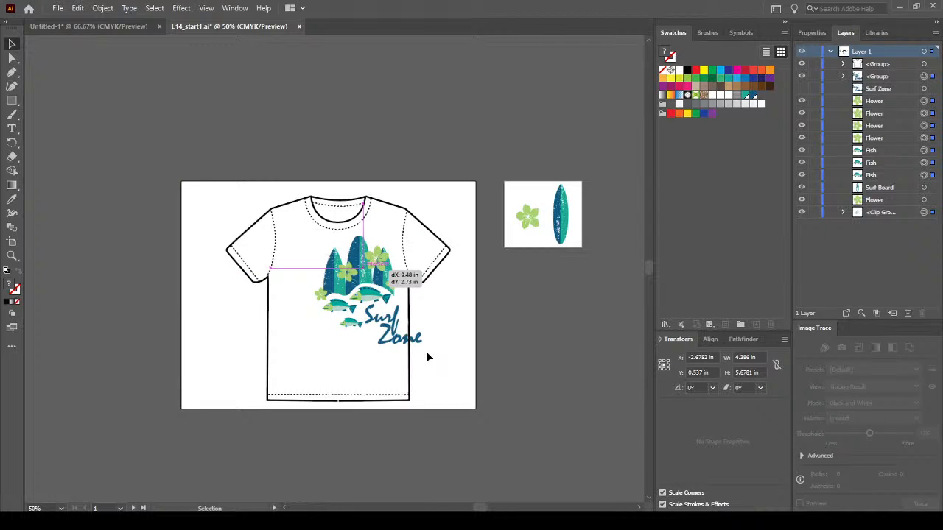
Scale the surf artwork down to about 2.6 by 3.36 in, position it on the right half of the shirt's chest, and deselect it.
scroll(440, 326, "up", 3)
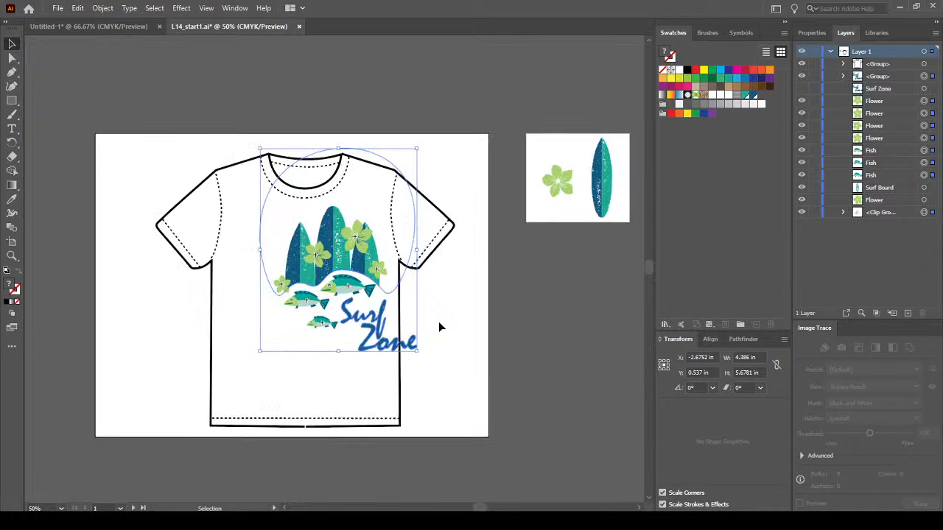
left_click_drag(405, 368, 312, 281)
left_click_drag(244, 162, 295, 203)
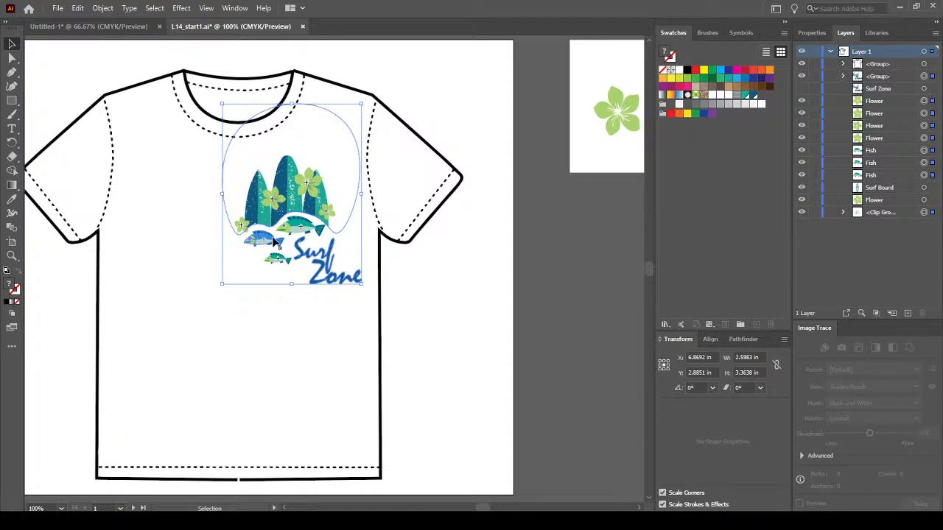
mouse_move(295, 205)
left_mouse_down()
mouse_move(294, 184)
mouse_move(291, 201)
left_mouse_up()
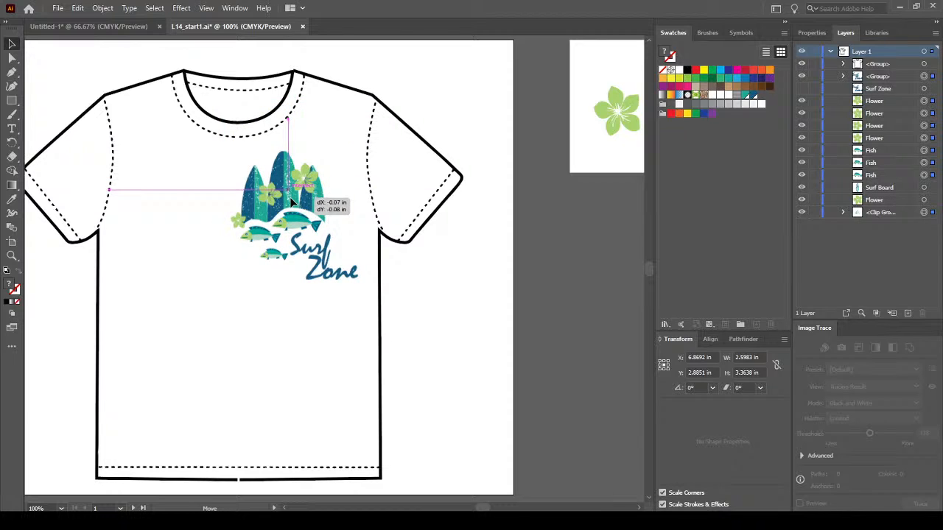
left_click(454, 316)
Open L14_start2.ai from the recently used files.
scroll(109, 292, "up", 1)
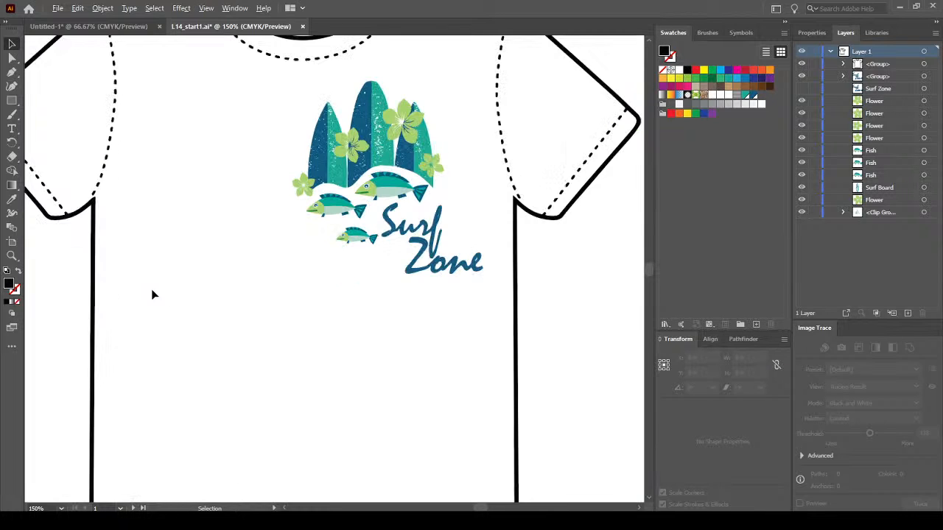
left_click_drag(244, 243, 254, 333)
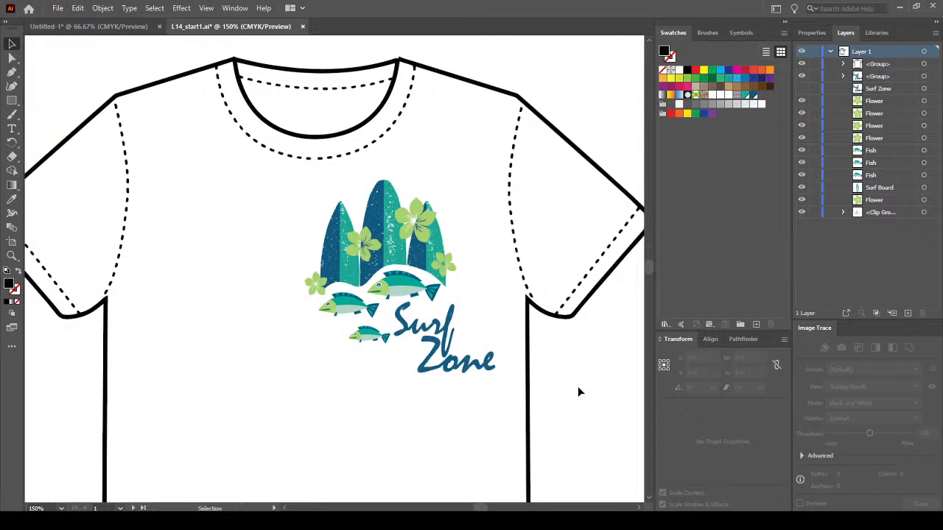
left_click(58, 9)
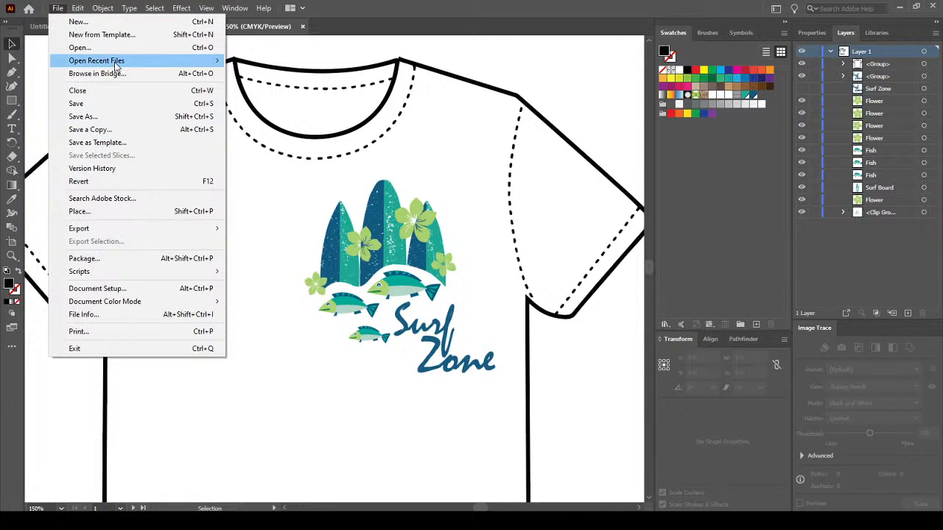
mouse_move(115, 63)
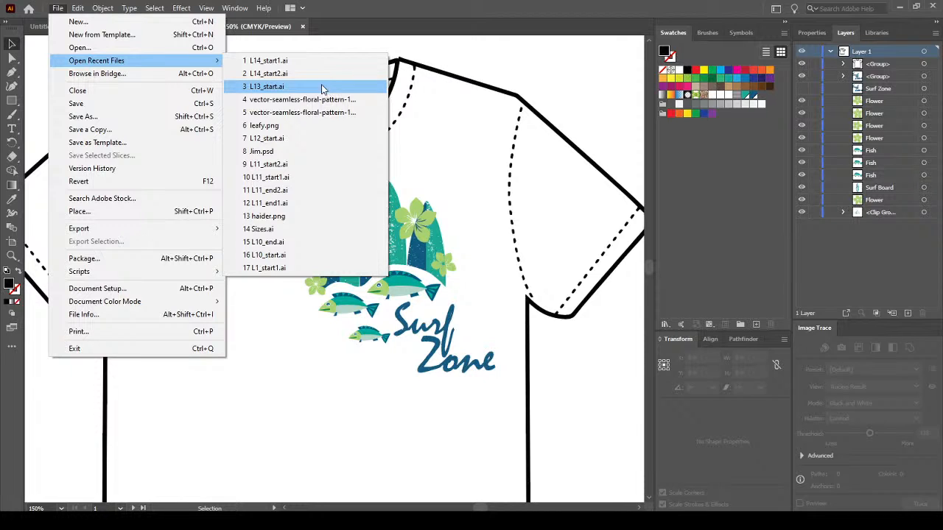
left_click(313, 61)
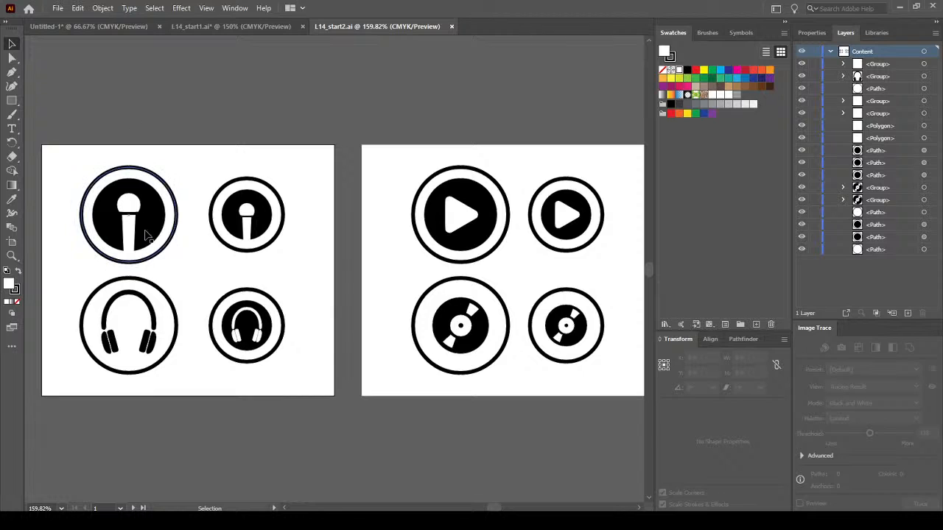
Select the large microphone icon's outer circle, start a global edit of similar shapes, and display its properties.
left_click(166, 221)
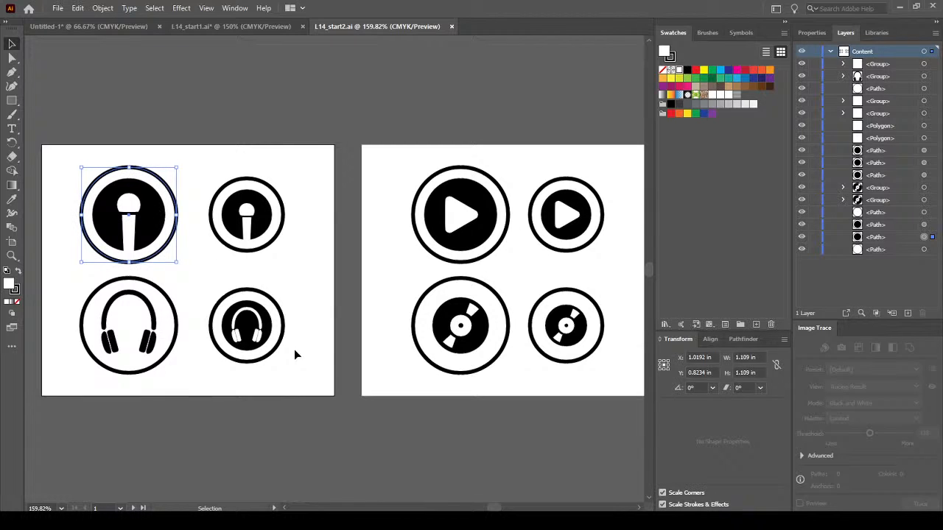
left_click(334, 402)
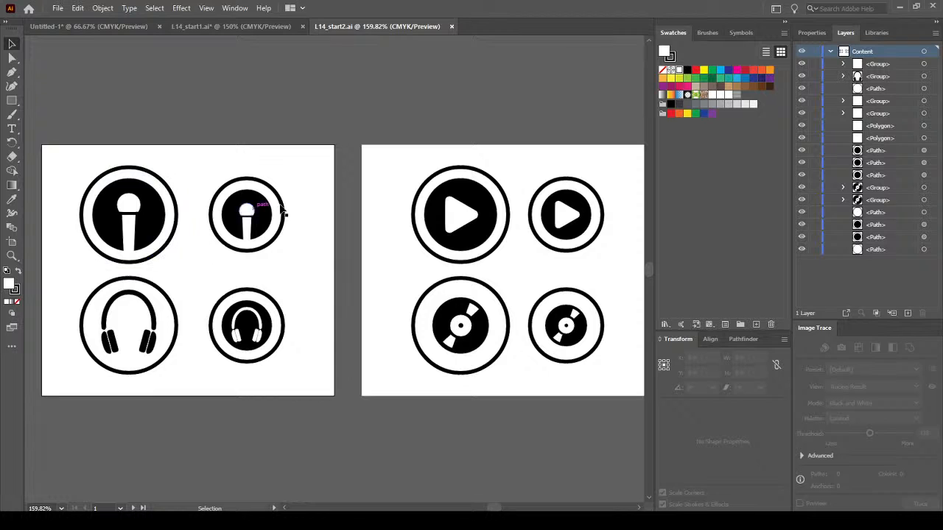
left_click(156, 224)
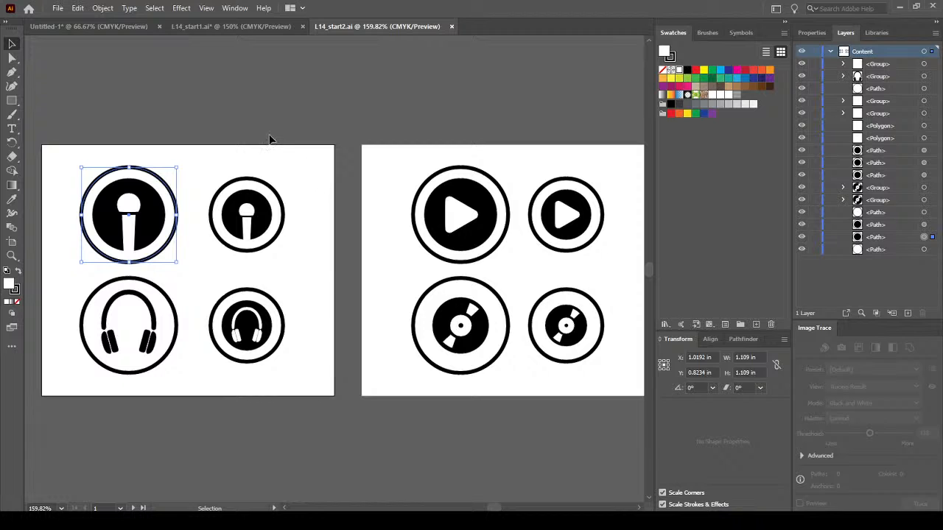
left_click_drag(270, 139, 311, 151)
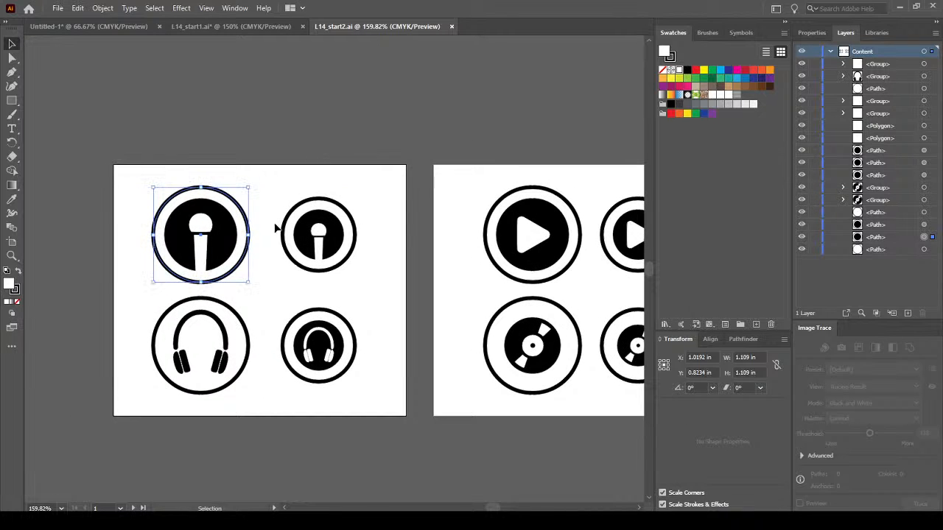
left_click(180, 9)
mouse_move(155, 13)
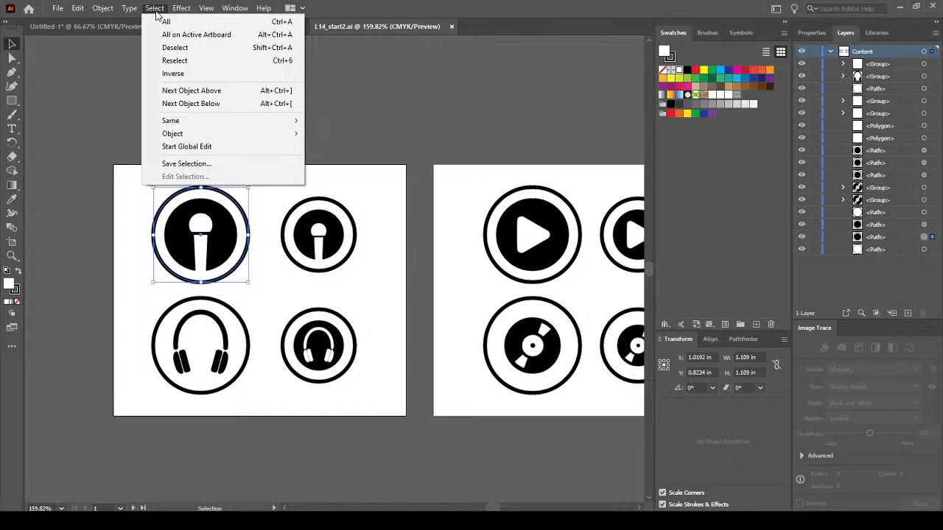
left_click(216, 150)
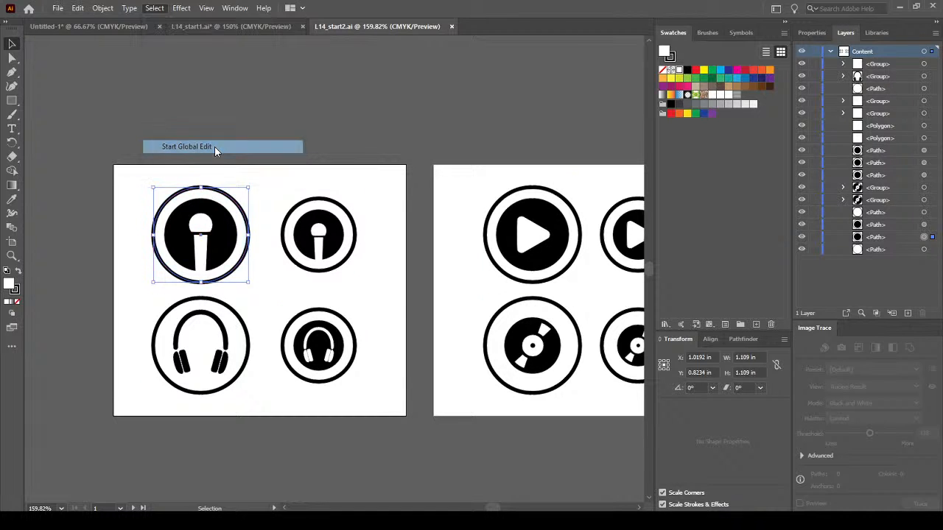
left_click(818, 32)
scroll(876, 308, "down", 2)
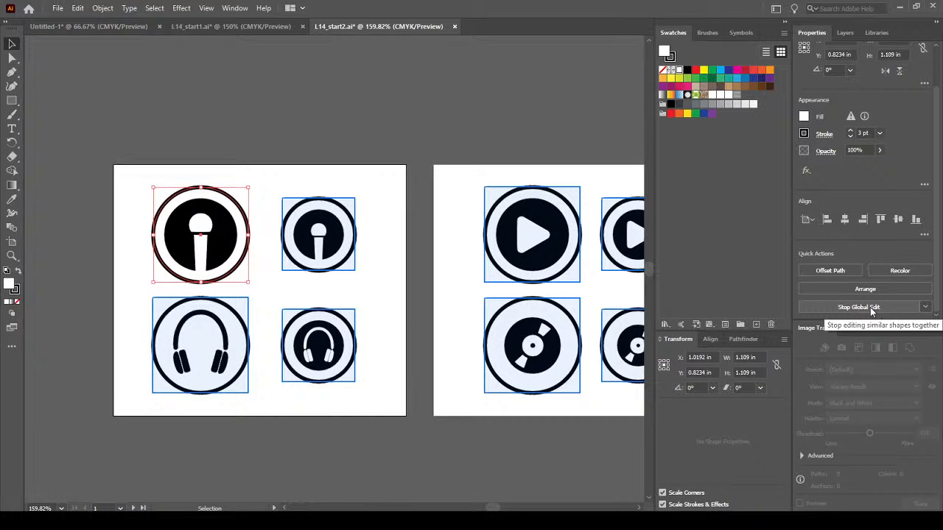
Compare the global edit's Appearance and Size matching options, leaving Appearance enabled and Size disabled.
left_click(926, 308)
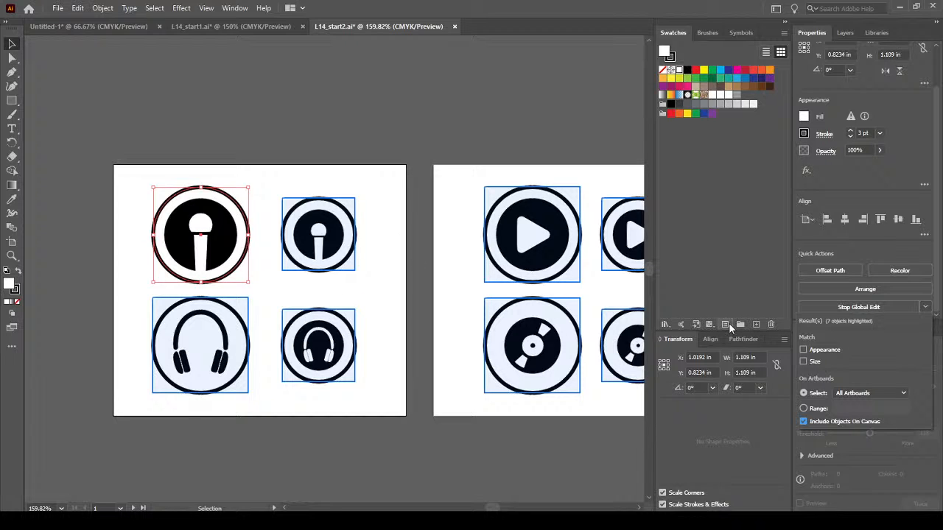
left_click(803, 350)
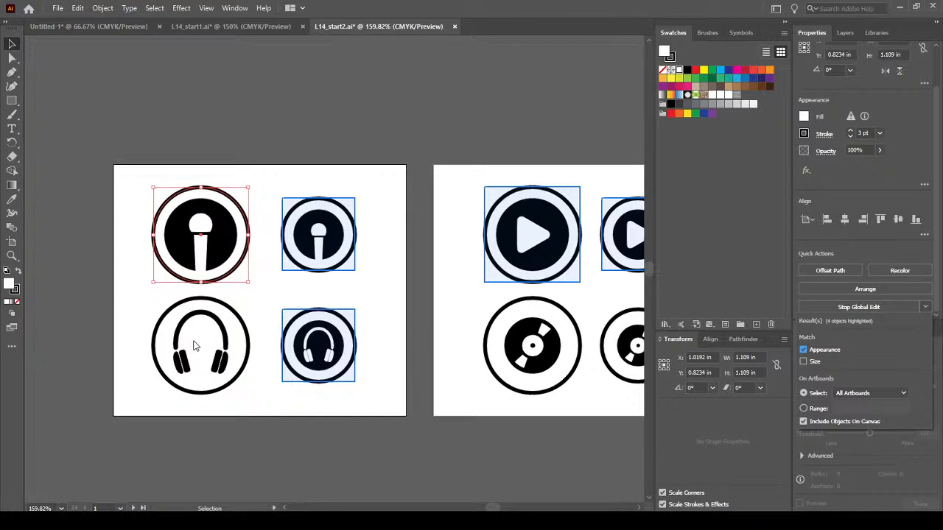
left_click(804, 361)
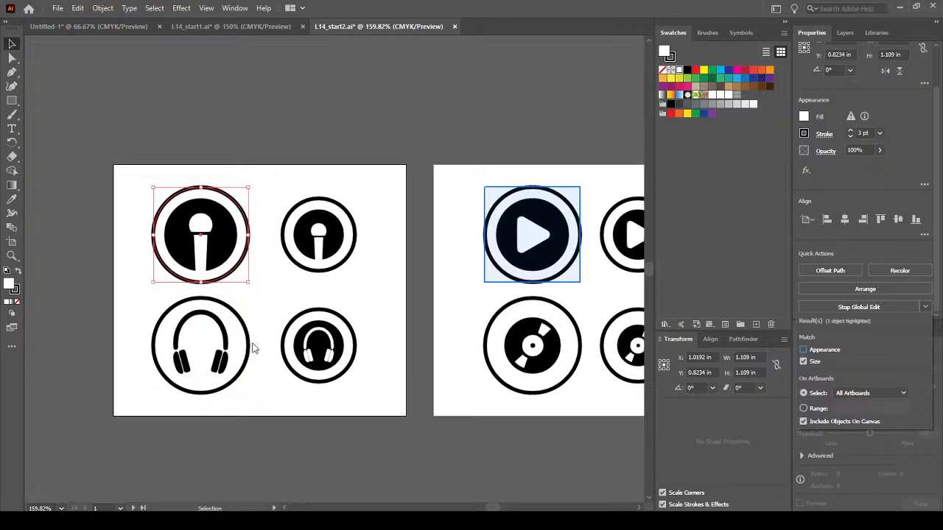
left_click(804, 350)
left_click(804, 361)
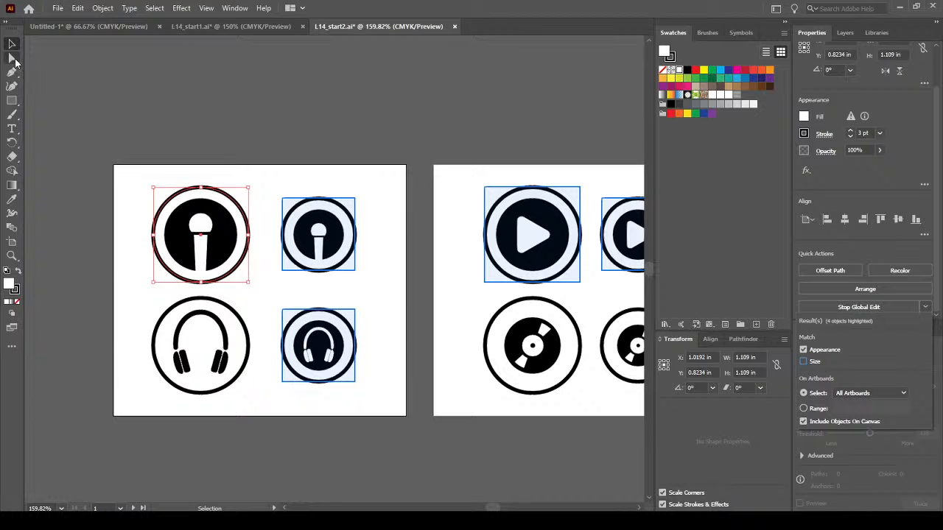
Set the fill of all matched circles to bright red (EA0000).
double_click(15, 291)
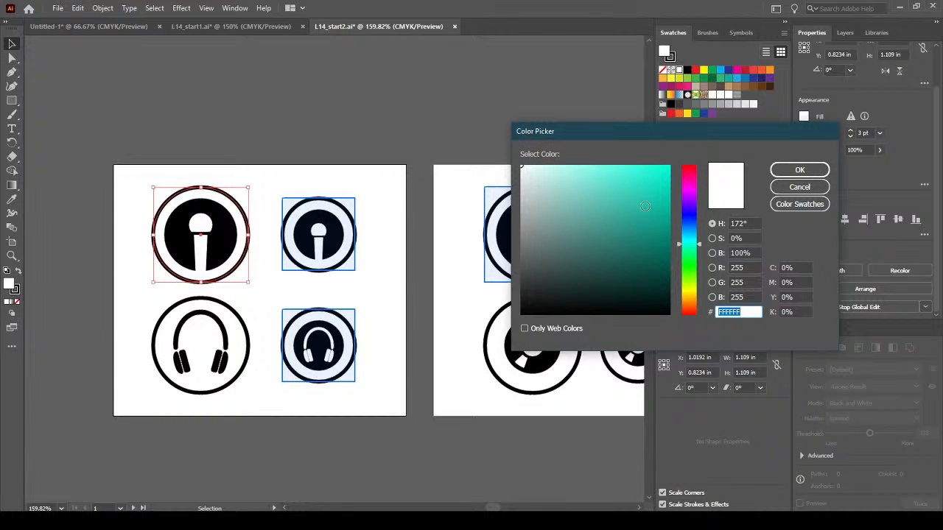
left_click(689, 314)
left_click_drag(665, 248, 682, 175)
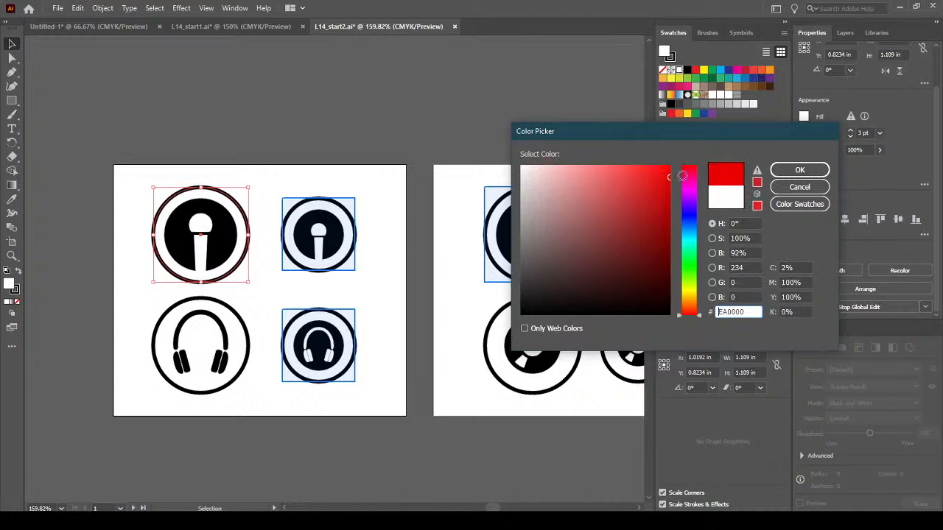
left_click(812, 171)
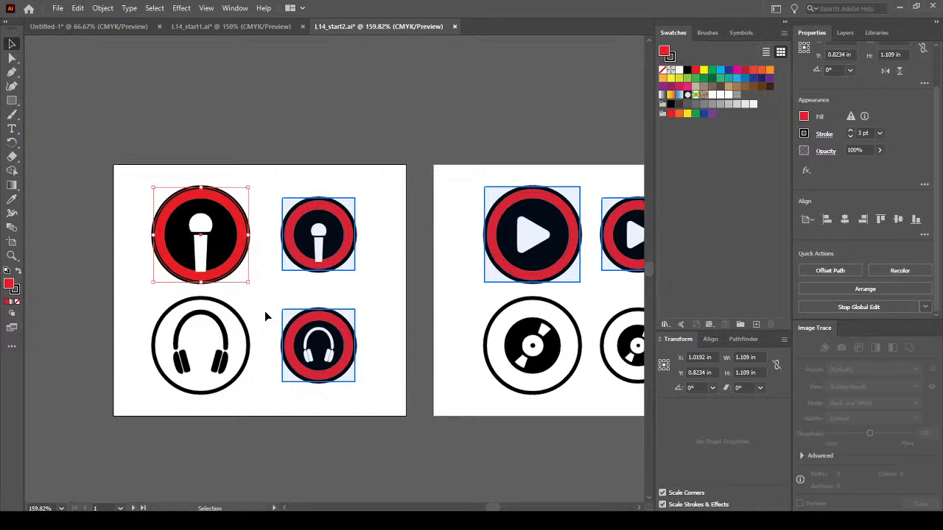
Set the stroke of all matched circles to blue, about C 100, M 85, Y 0, K 0.
left_click(14, 292)
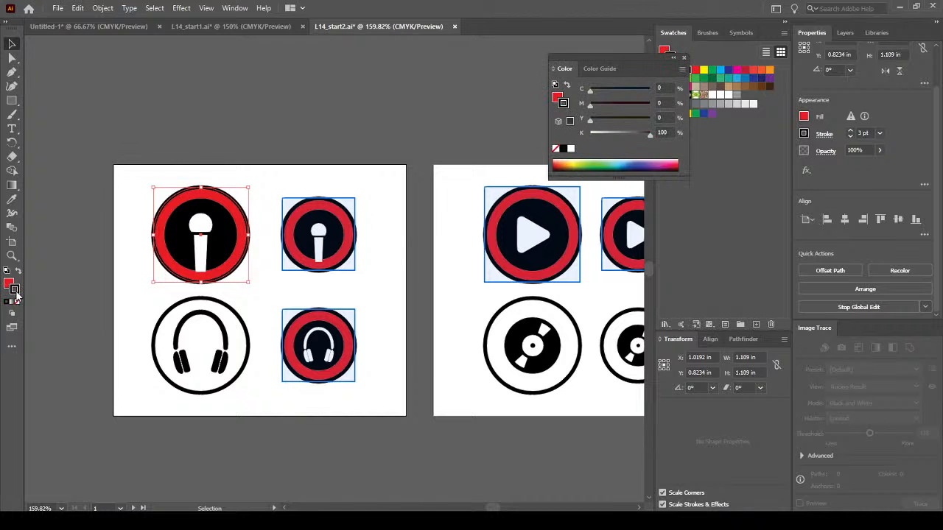
double_click(15, 293)
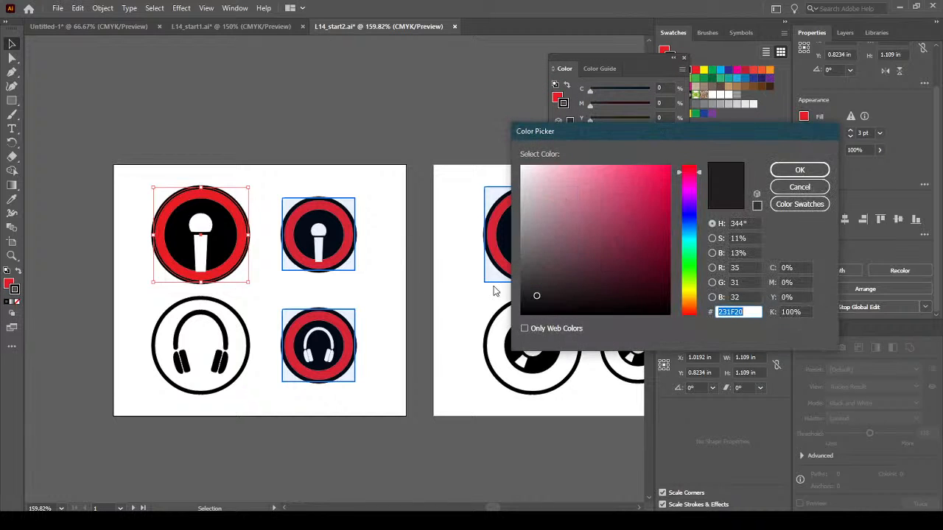
left_click(658, 218)
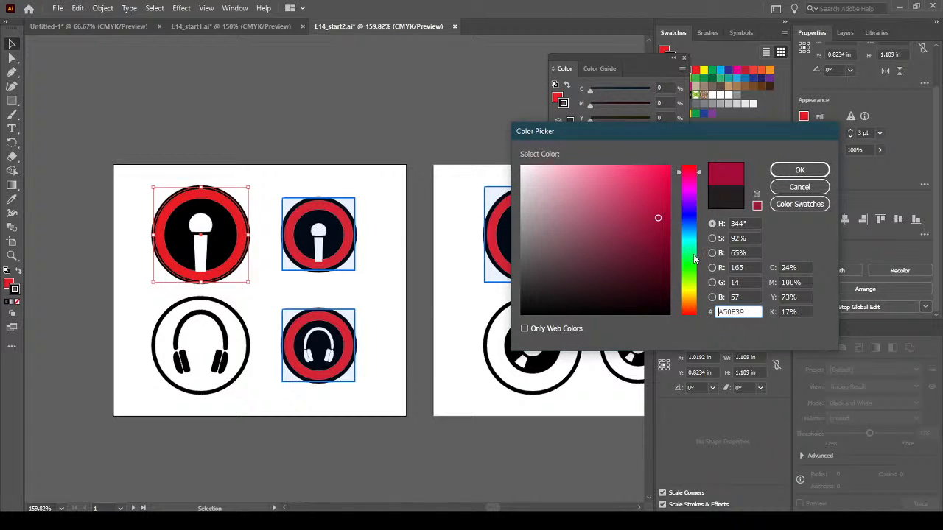
left_click(695, 221)
left_click(799, 170)
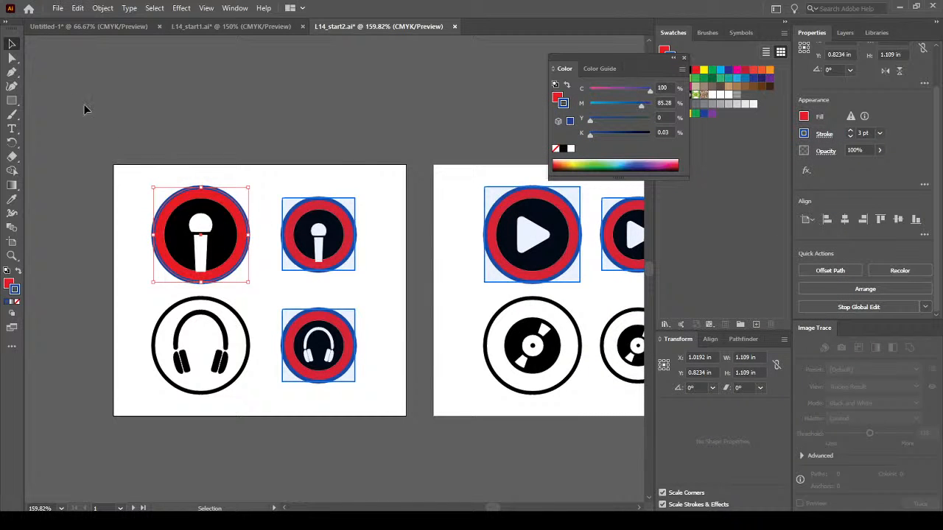
End the global edit, reselect the large microphone icon's circle with Direct Selection, and restart the global edit.
left_click(12, 59)
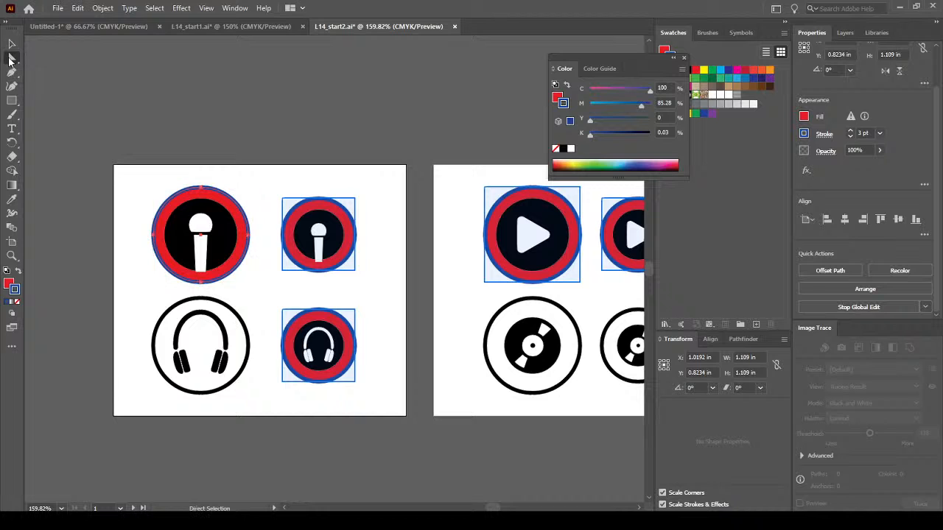
left_click(184, 114)
left_click(229, 215)
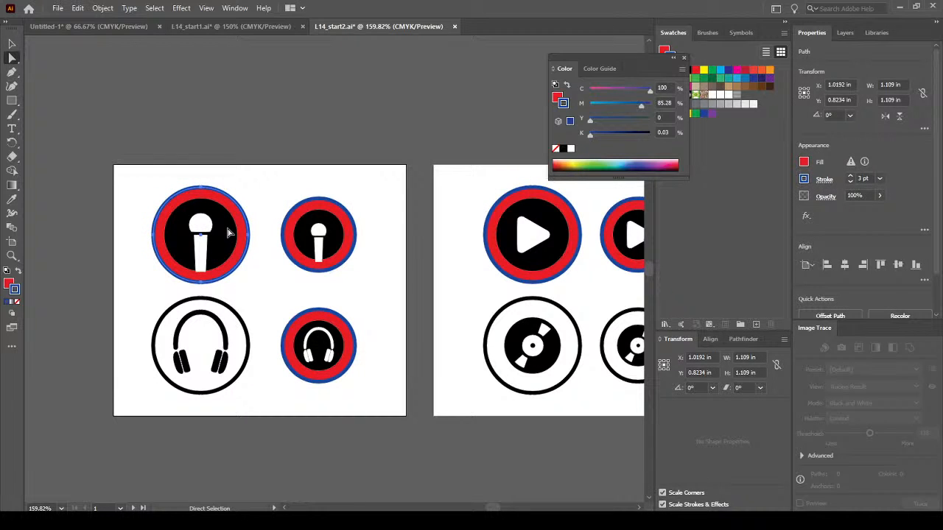
scroll(939, 247, "down", 2)
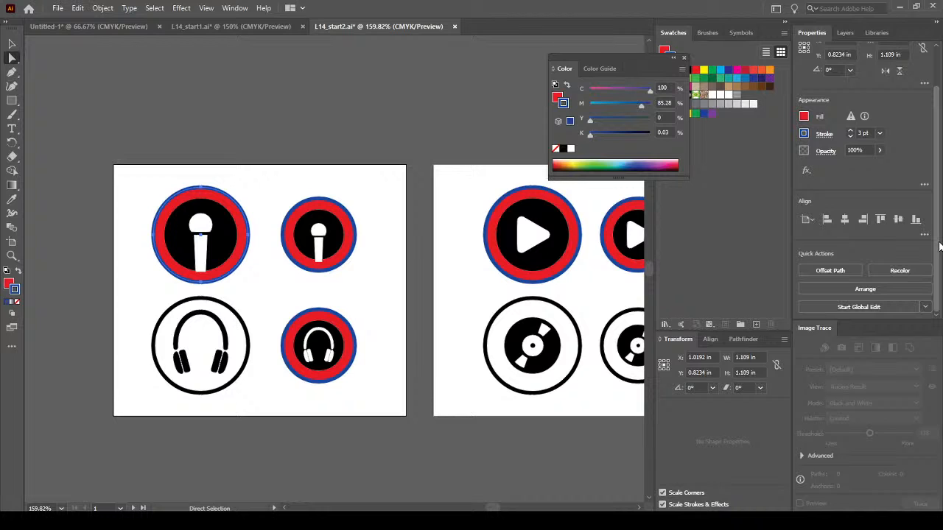
left_click(868, 308)
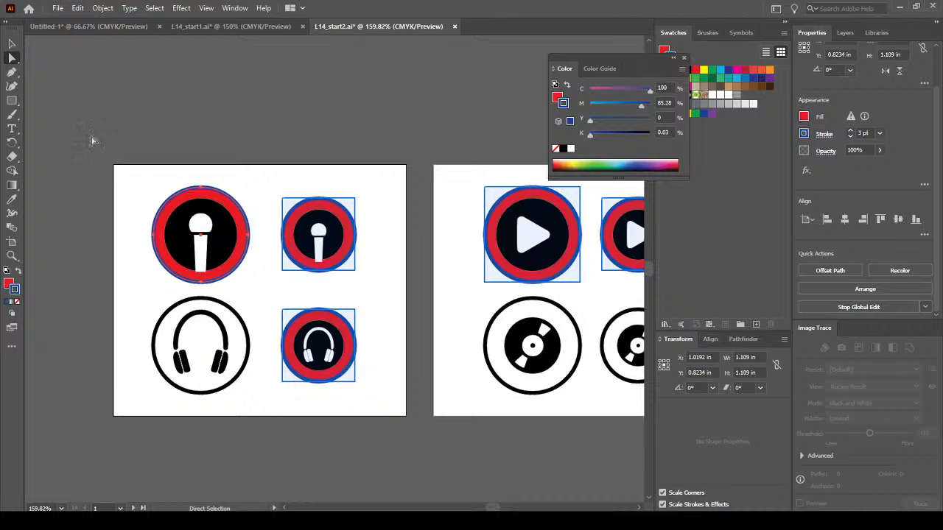
Try to edit the black centre of the large microphone icon by isolating its symbol, and exit isolation mode.
left_click(12, 43)
double_click(224, 249)
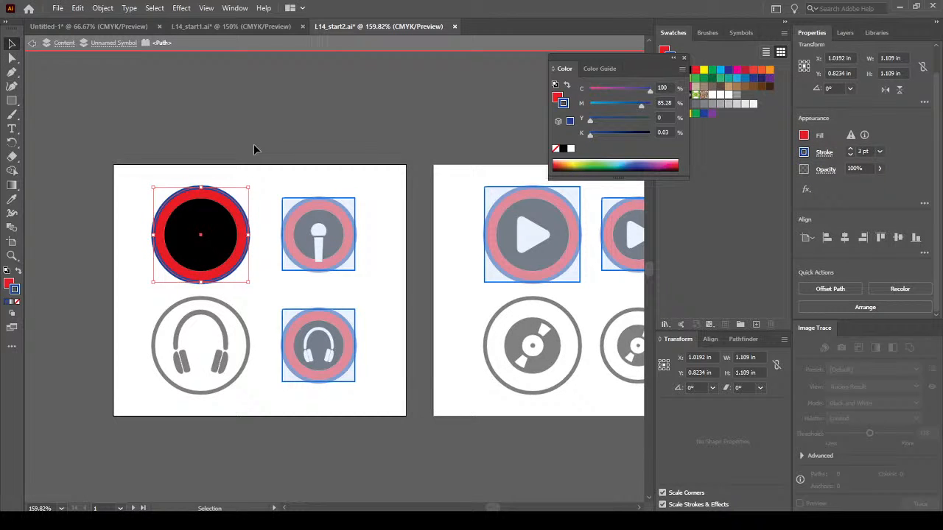
left_click(274, 156)
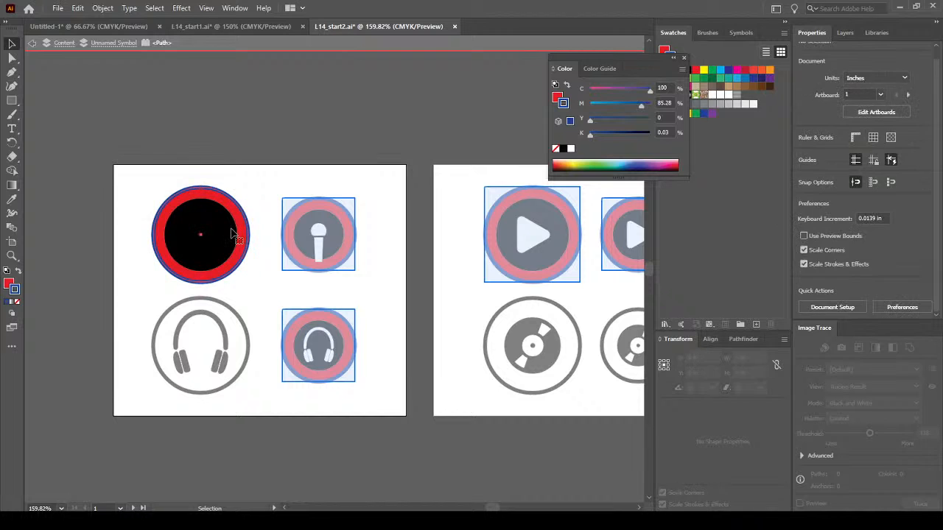
left_click(230, 235)
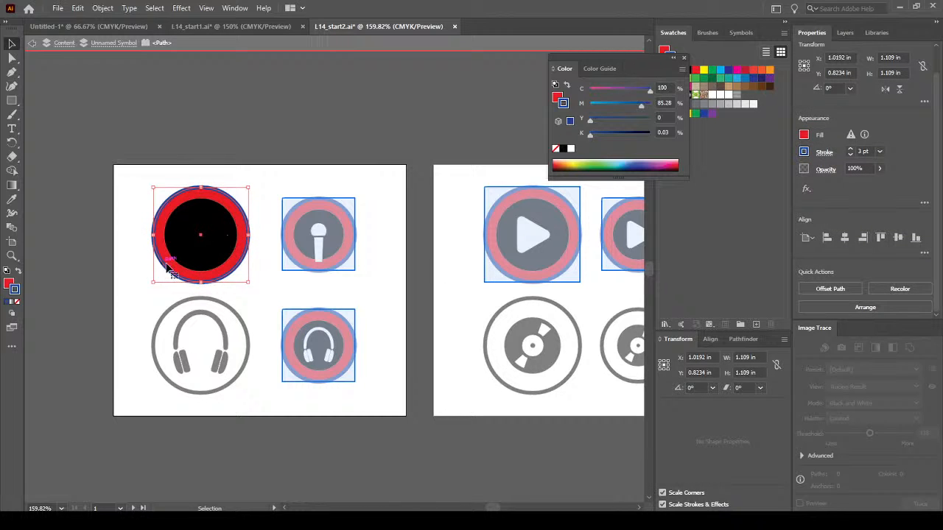
left_click(207, 233)
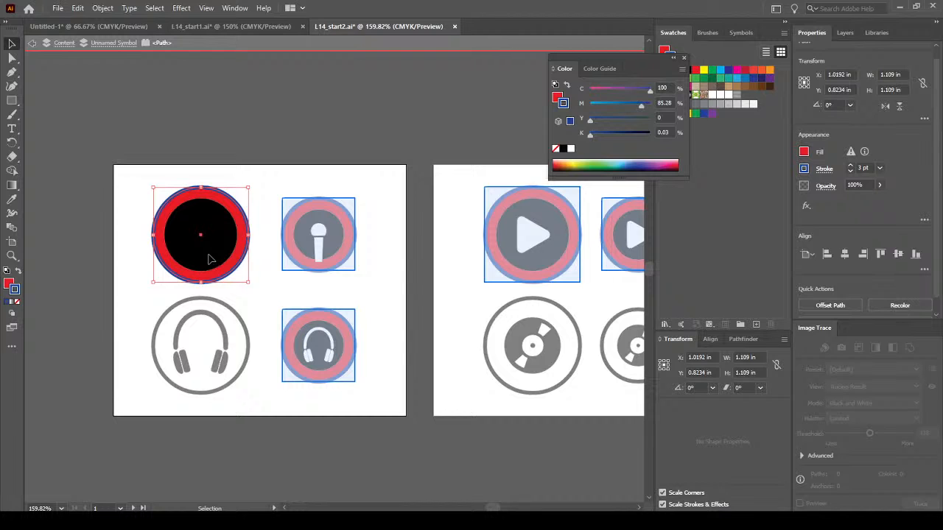
left_click(184, 270)
left_click(879, 185)
left_click(807, 185)
left_click(29, 43)
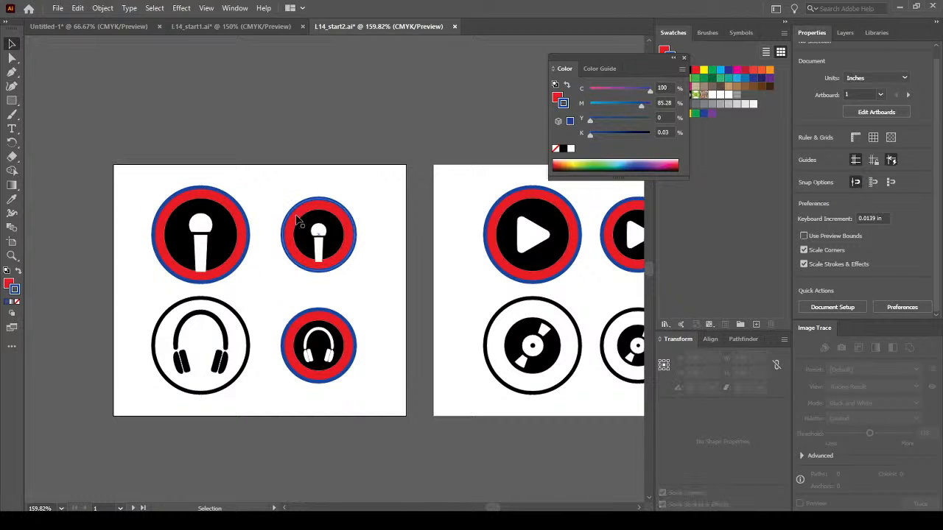
left_click(221, 254)
scroll(934, 309, "down", 1)
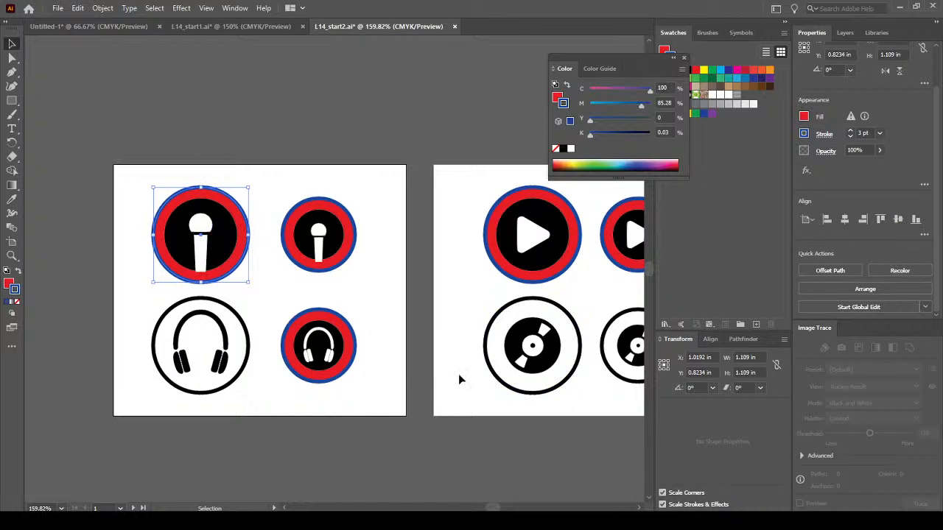
left_click(388, 336)
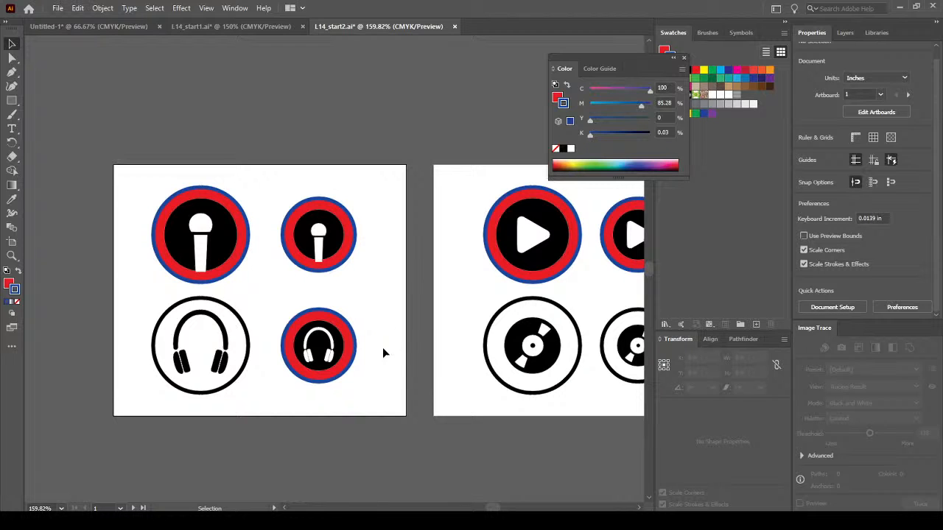
Group the headphones artwork with its outer circle in the large headphones icon on the first artboard, and clear the selection.
left_click(221, 365)
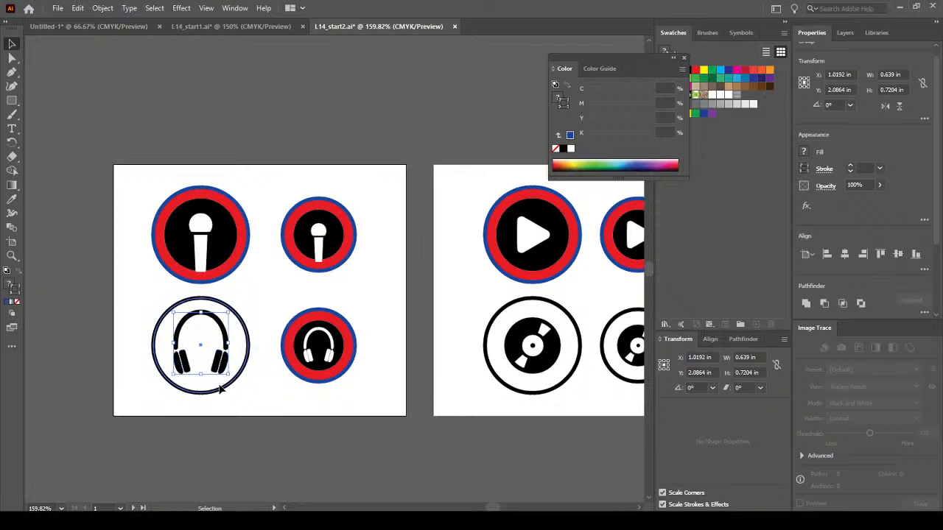
left_click(215, 391)
left_click_drag(236, 398, 259, 421)
left_click_drag(937, 234, 938, 280)
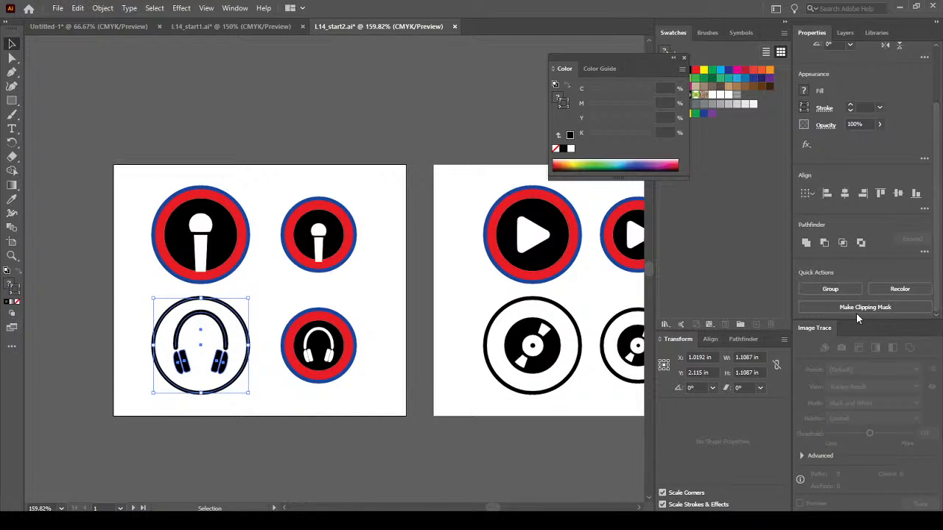
left_click(158, 9)
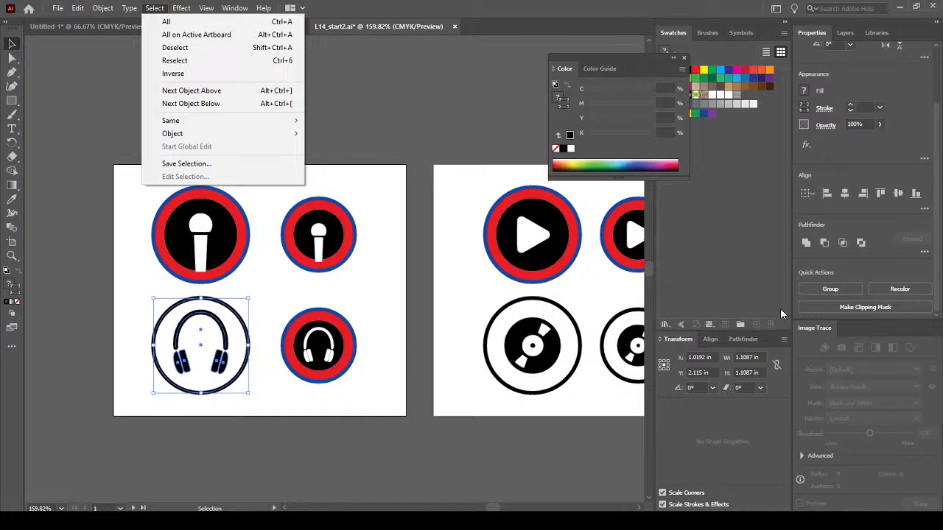
left_click(844, 293)
left_click(239, 449)
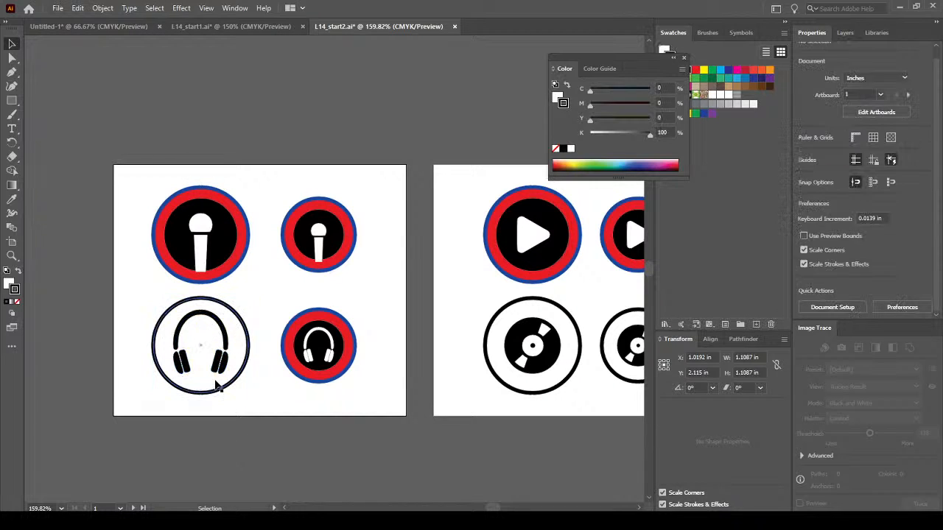
Try to start a global edit on the grouped large headphones icon.
left_click(216, 383)
left_click_drag(937, 245, 936, 322)
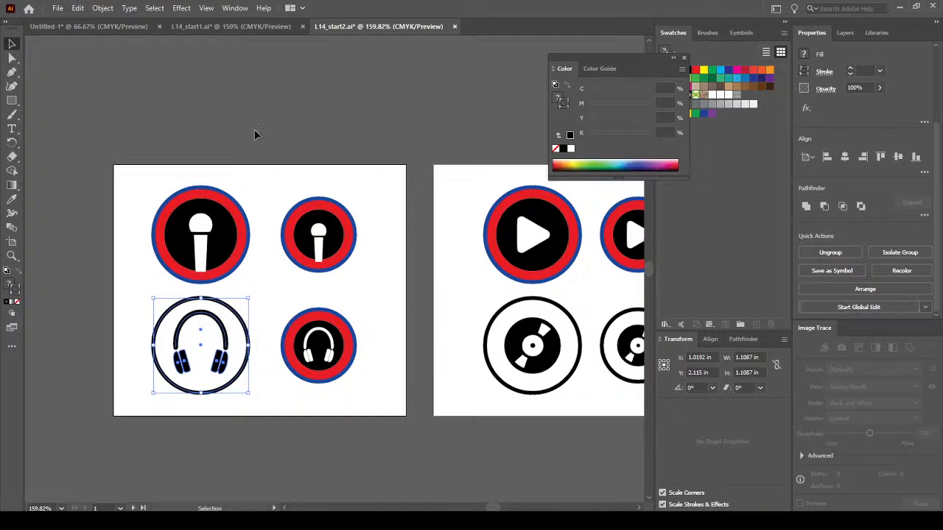
left_click(154, 8)
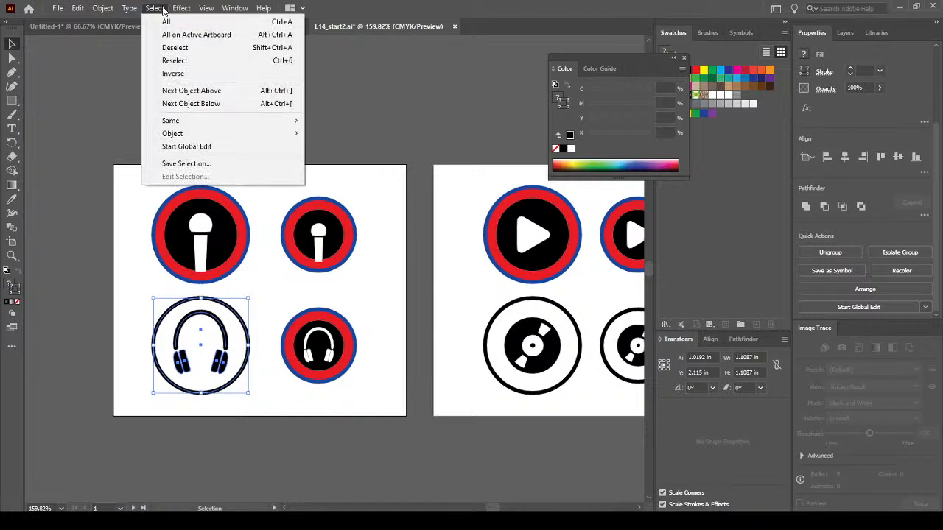
left_click(205, 148)
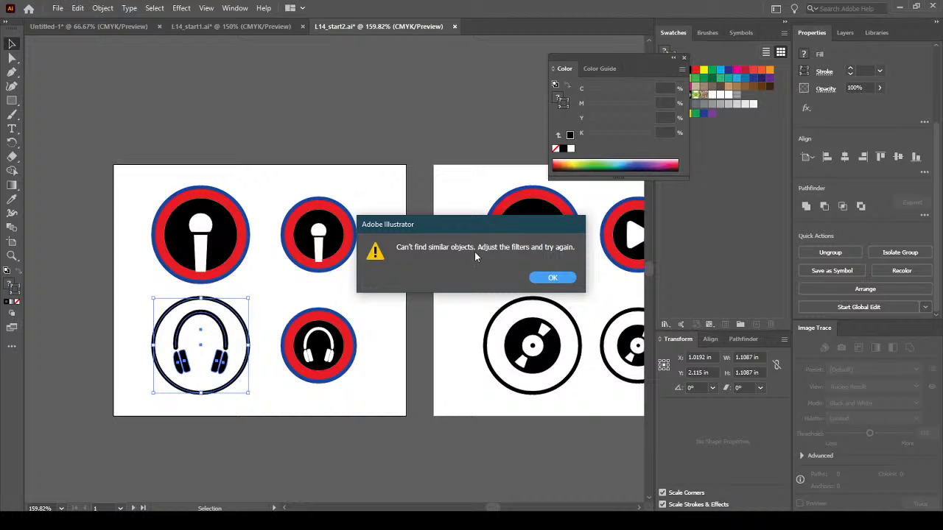
left_click(556, 277)
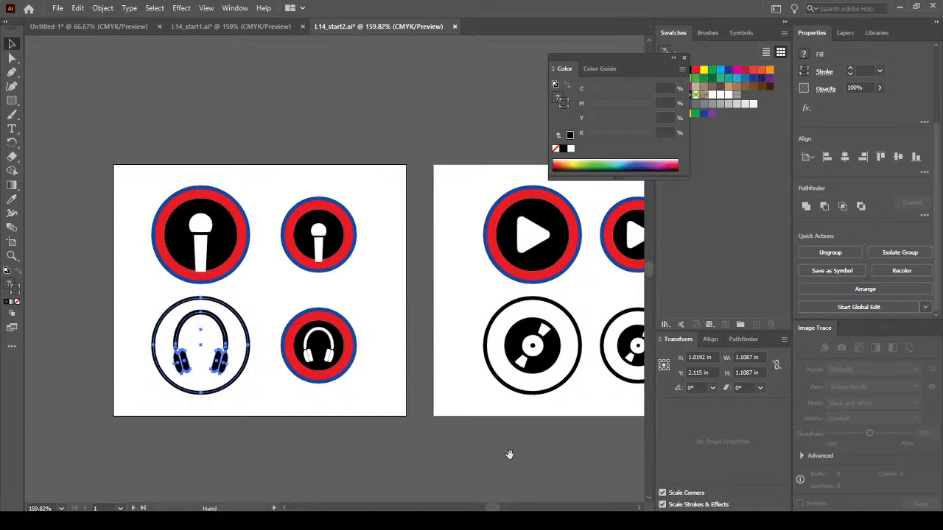
Examine how the large and small disc icons on the second artboard are built by selecting each one in turn.
left_click_drag(507, 454, 396, 457)
left_click(369, 406)
left_click(459, 311)
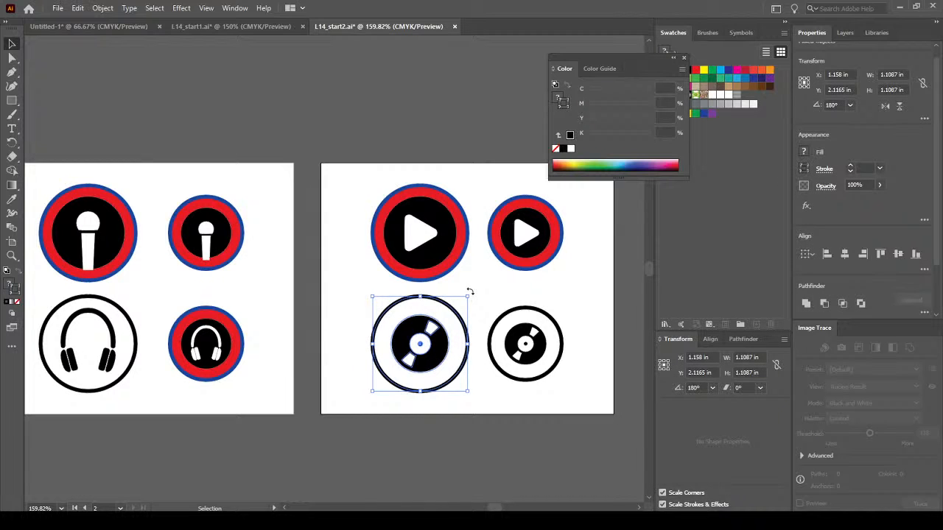
key("a")
key("v")
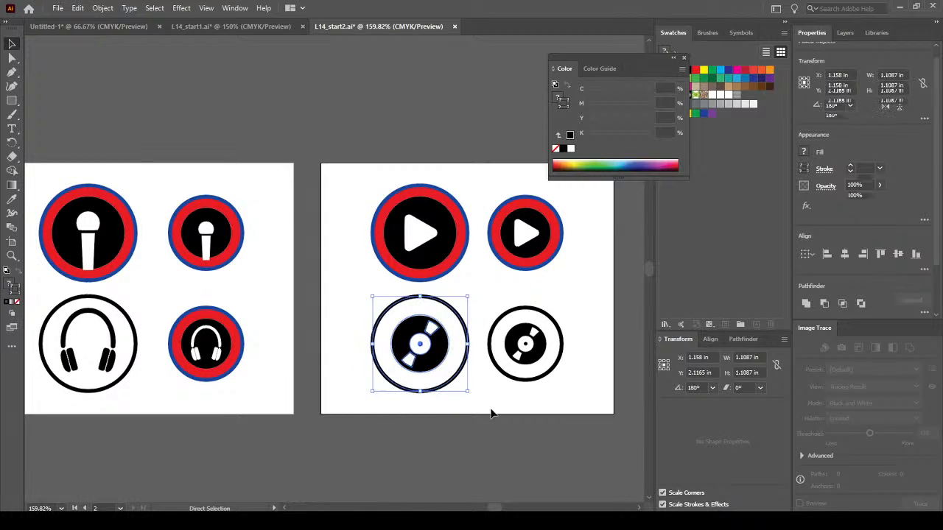
left_click(582, 402)
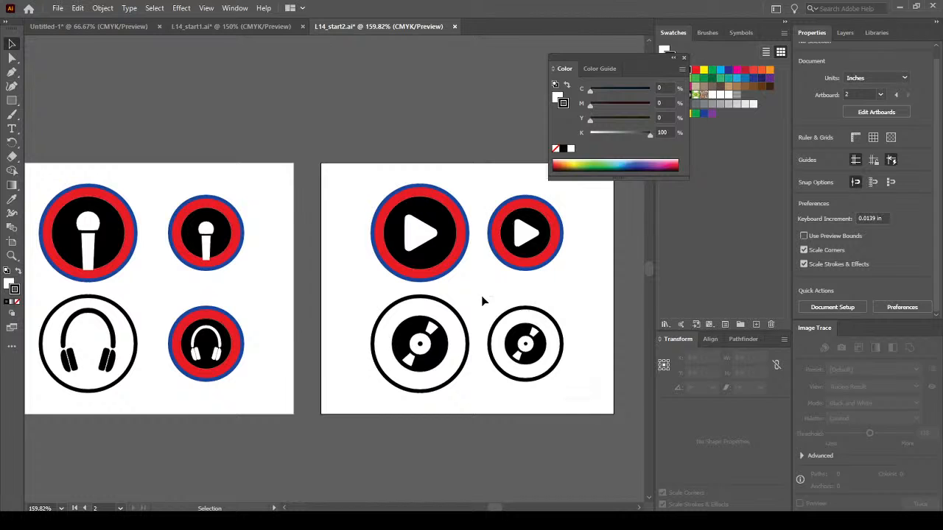
left_click(528, 379)
key("a")
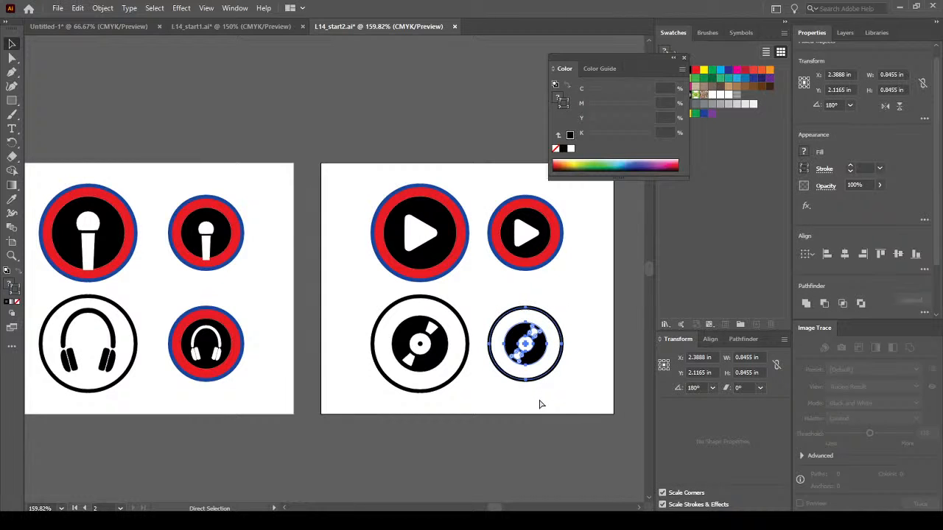
left_click(524, 413)
key("v")
Retry the global edit on the large headphones group, and clear the selection.
left_click(120, 375)
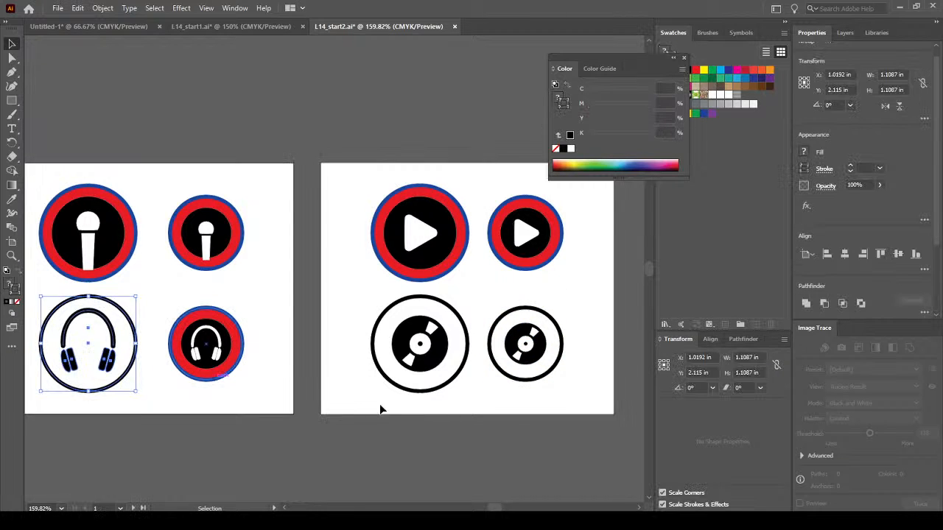
scroll(913, 295, "down", 3)
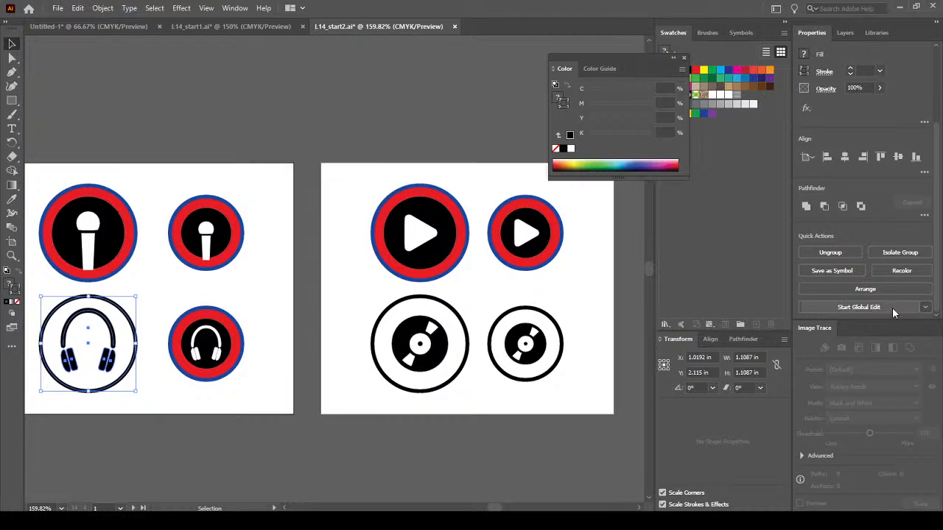
left_click(892, 308)
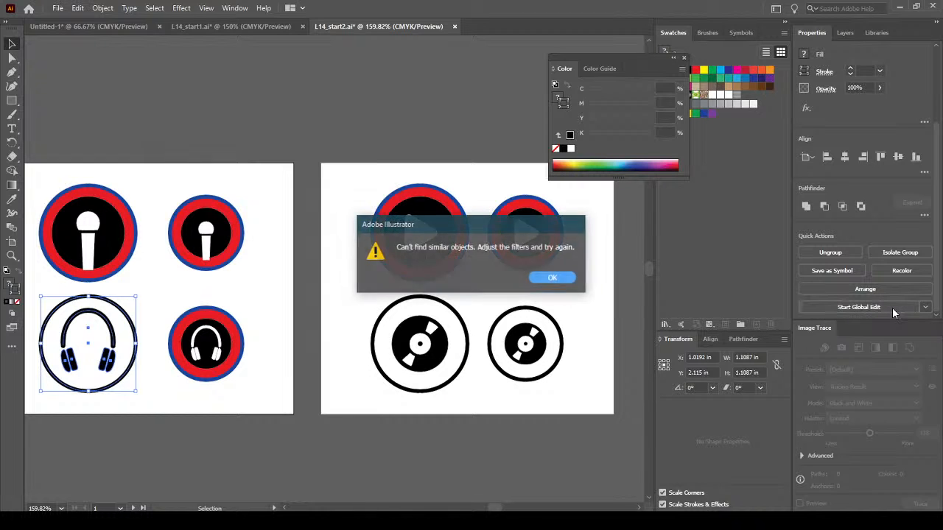
left_click(553, 277)
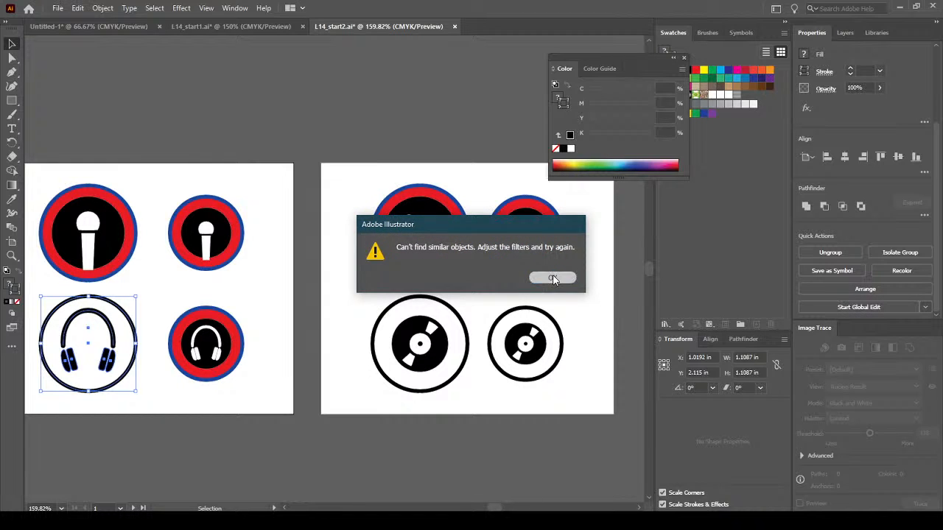
left_click(387, 446)
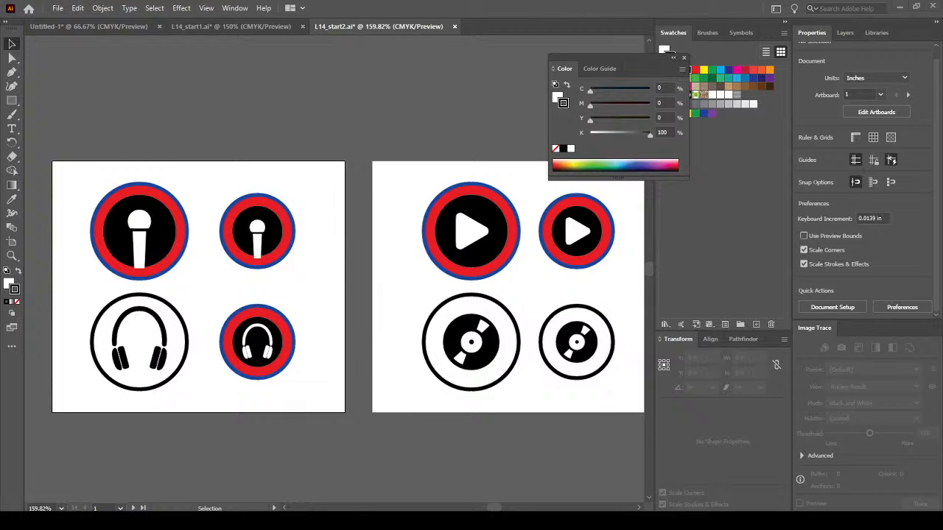
left_click_drag(0, 114, 393, 97)
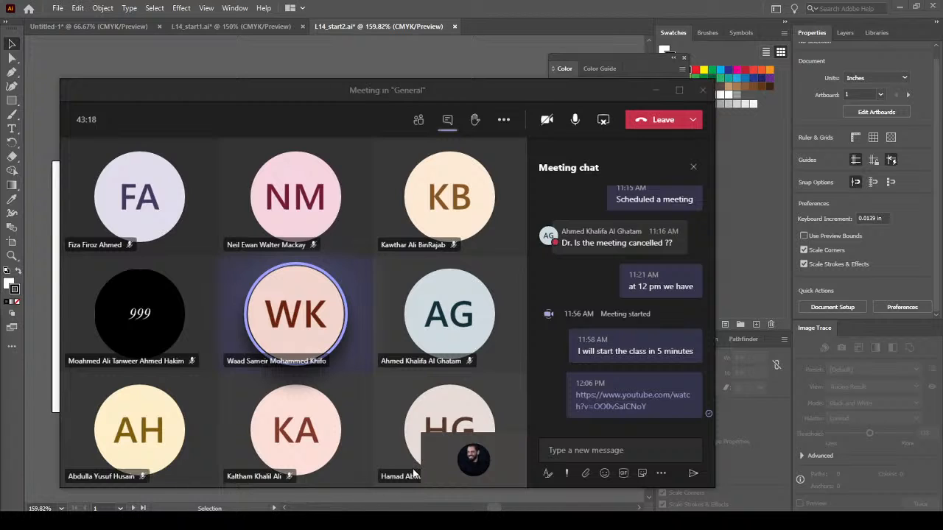
left_click_drag(302, 89, 288, 78)
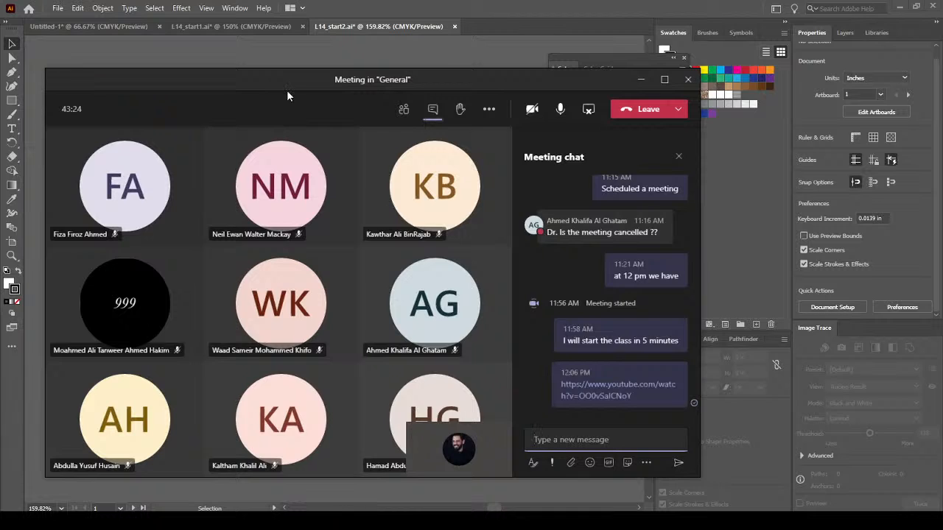
left_click_drag(286, 89, 0, 89)
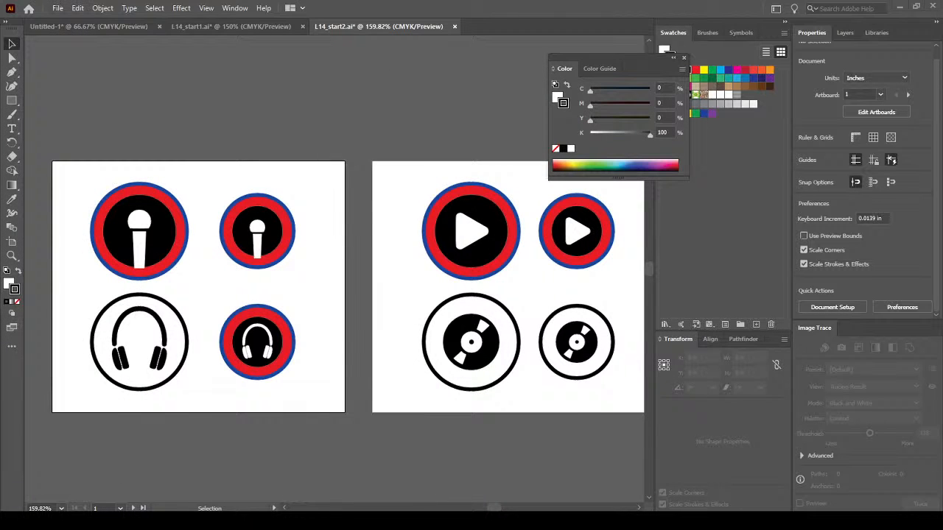